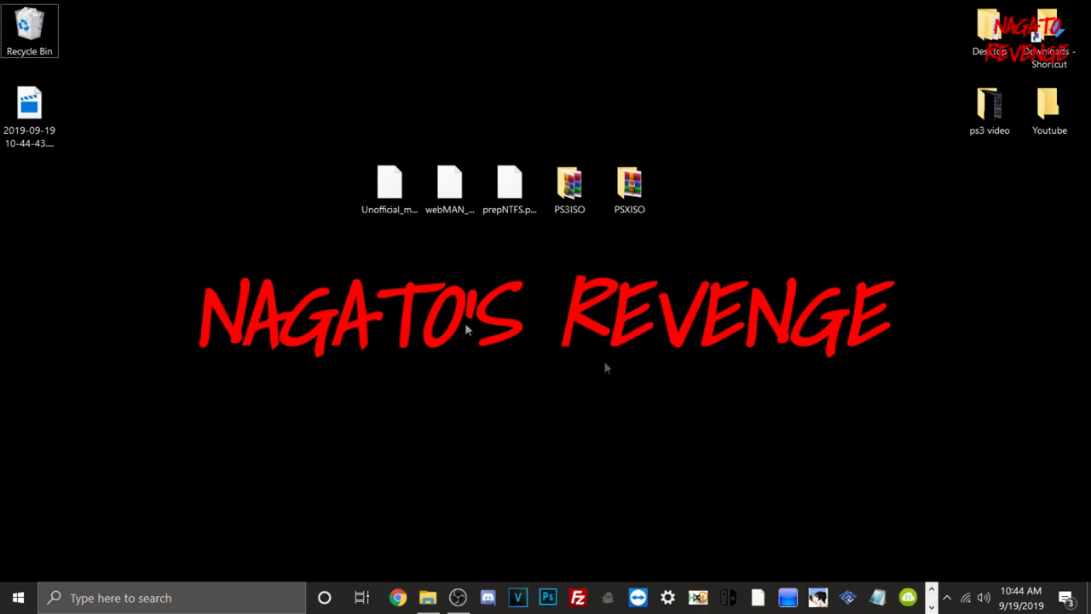
# Inspect the full file names of the multiMAN, webMAN MOD and prepNTFS packages on the desktop
pyautogui.moveTo(341, 97); pyautogui.dragTo(636, 221)
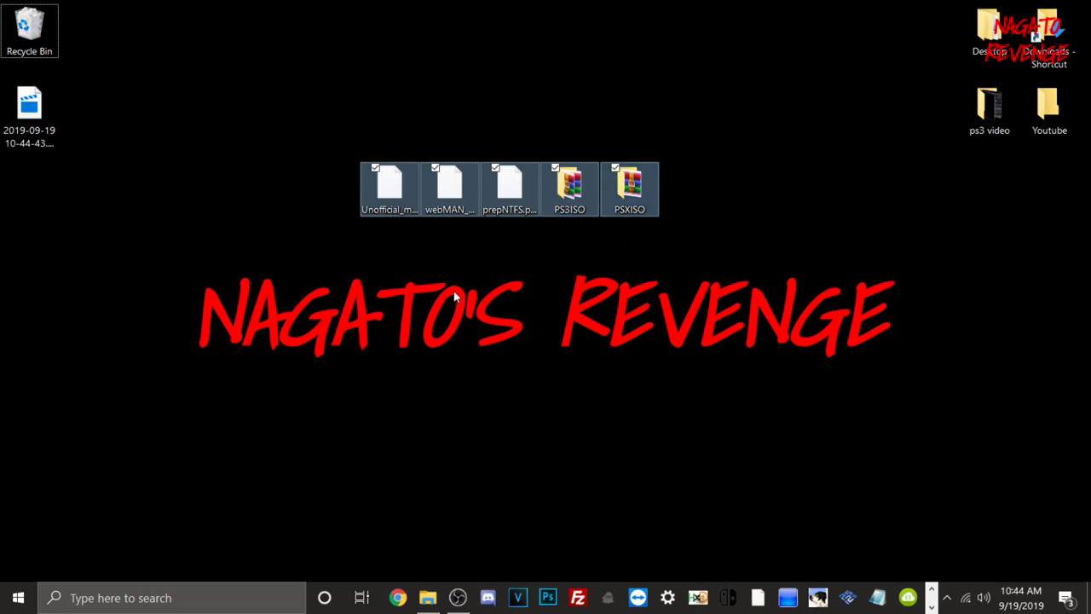
pyautogui.click(401, 188)
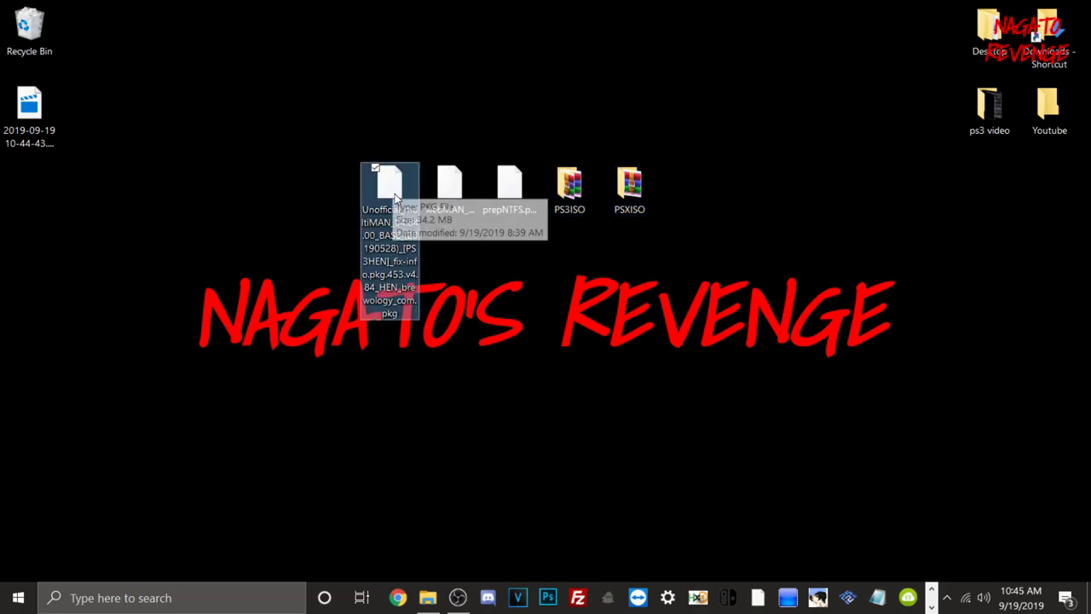
pyautogui.moveTo(392, 117); pyautogui.dragTo(395, 241)
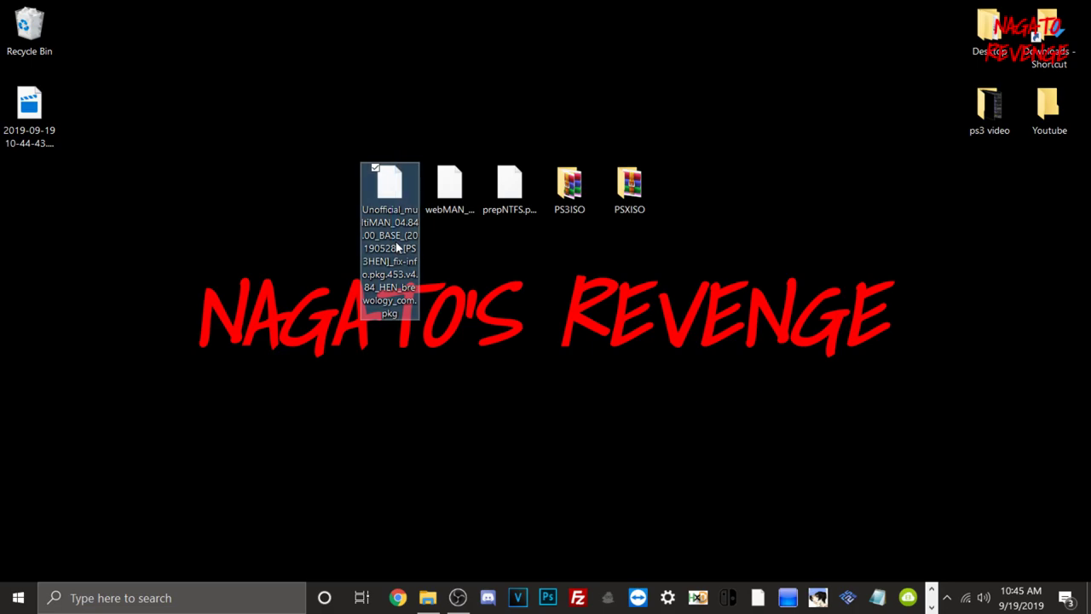
pyautogui.click(453, 175)
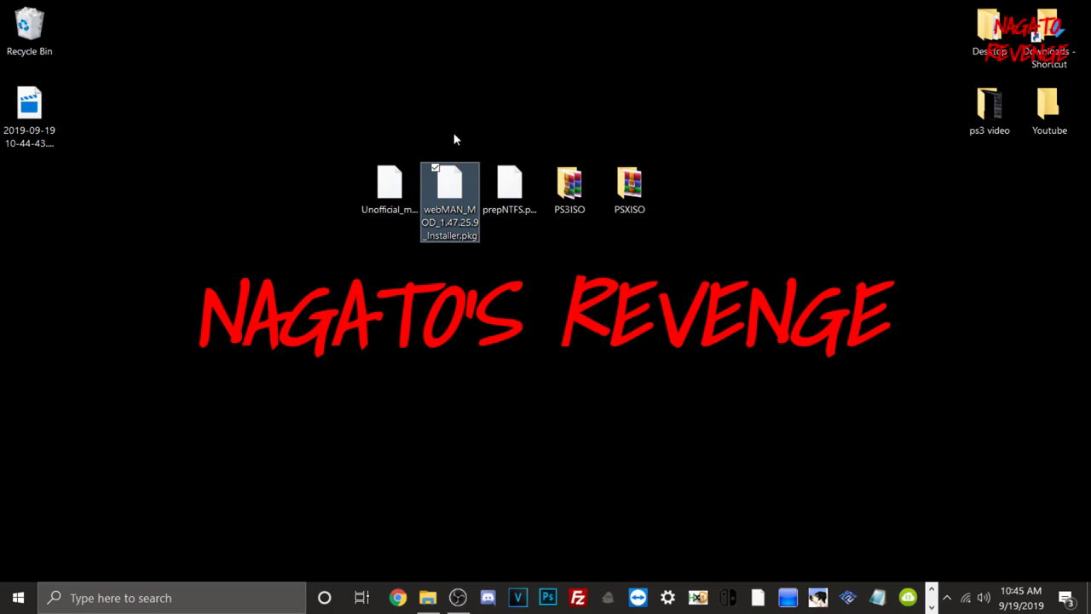
pyautogui.click(518, 196)
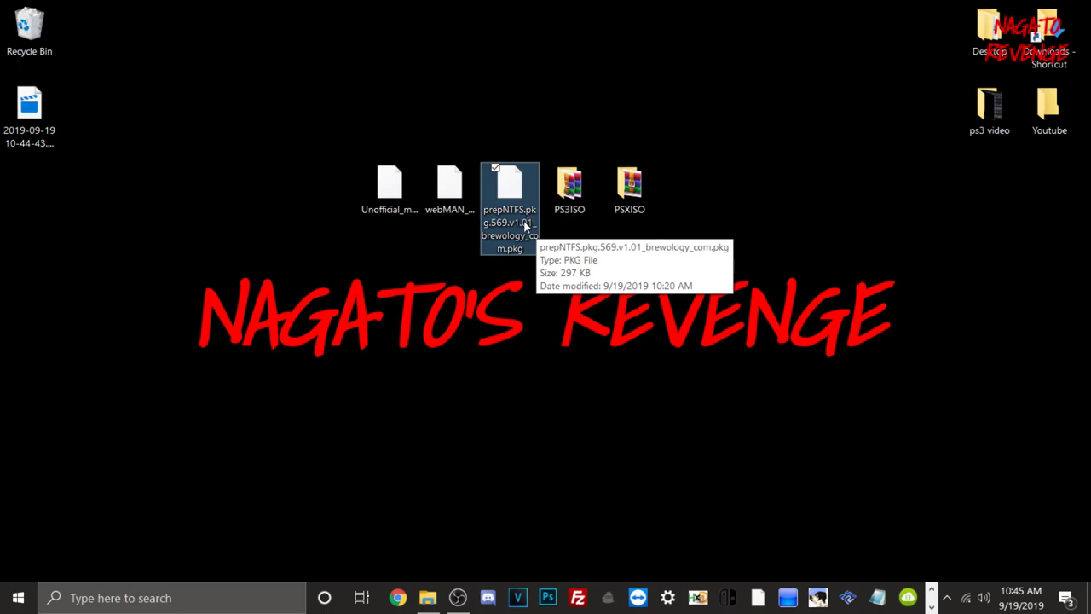
pyautogui.click(452, 196)
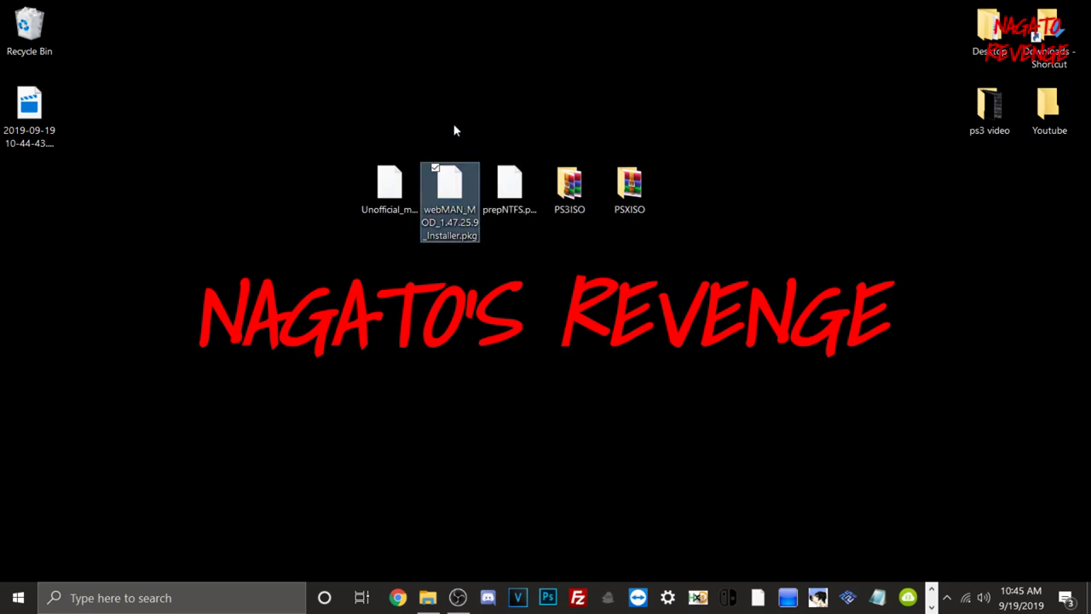
pyautogui.click(512, 215)
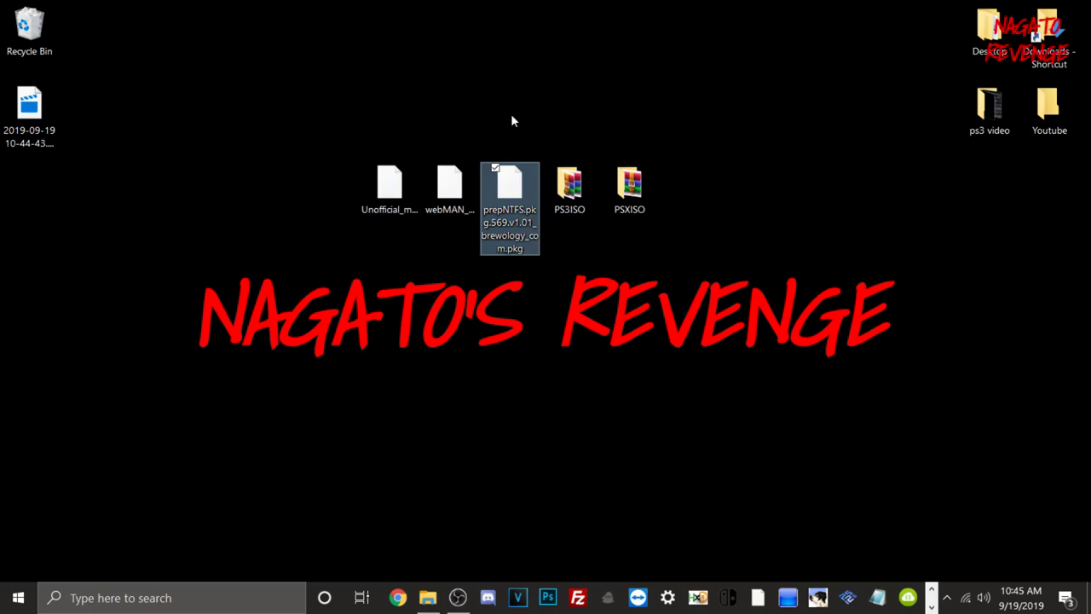
pyautogui.moveTo(435, 122); pyautogui.dragTo(450, 279)
pyautogui.click(439, 293)
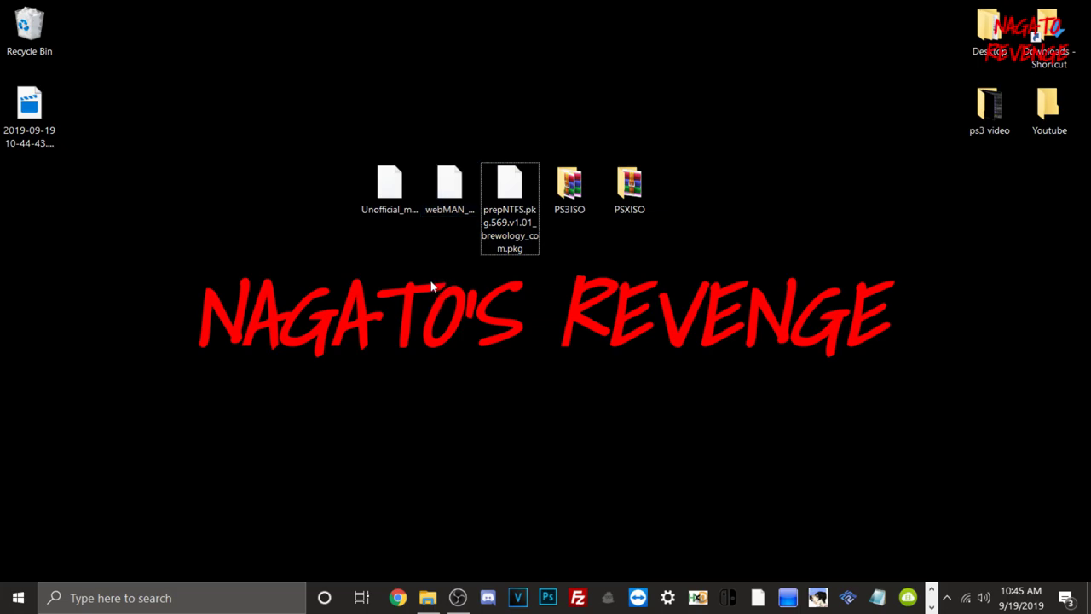
# Review the three PKG files as a group and the PSXISO folder on the desktop
pyautogui.click(385, 205)
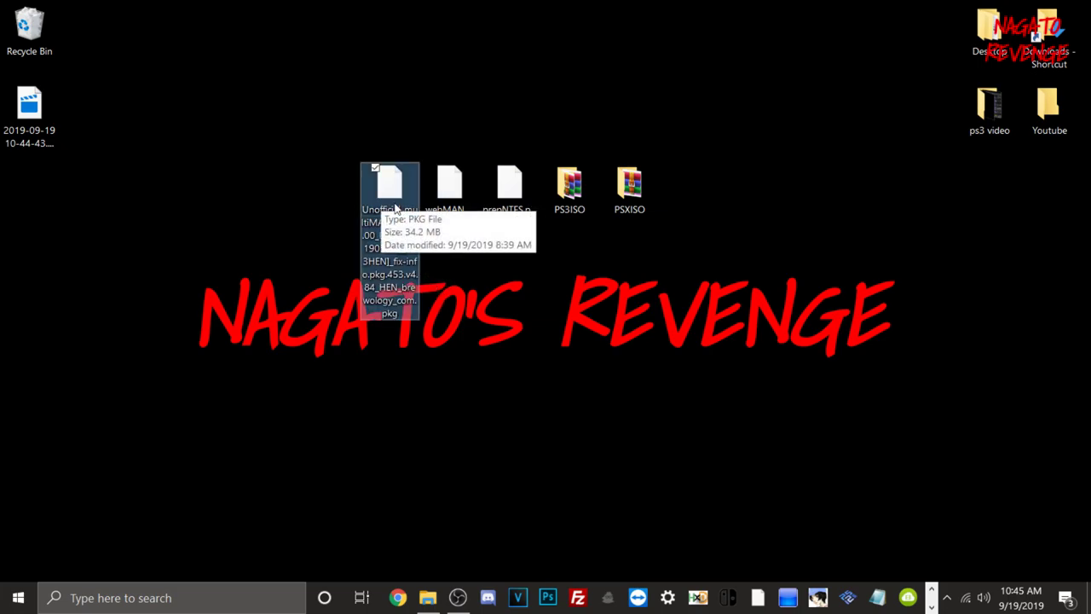
pyautogui.click(454, 201)
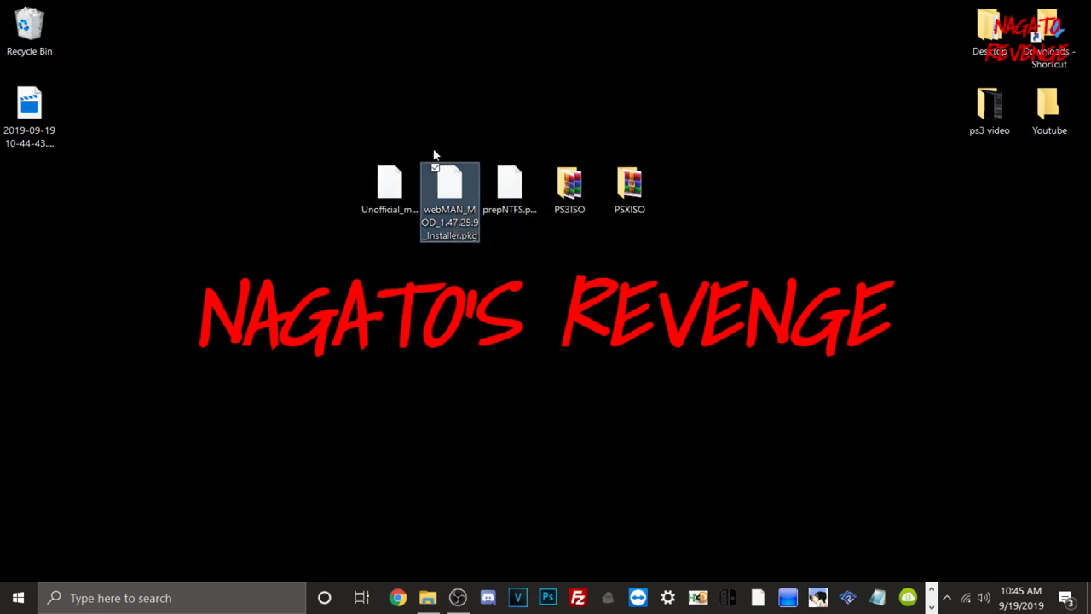
pyautogui.moveTo(540, 256); pyautogui.dragTo(368, 187)
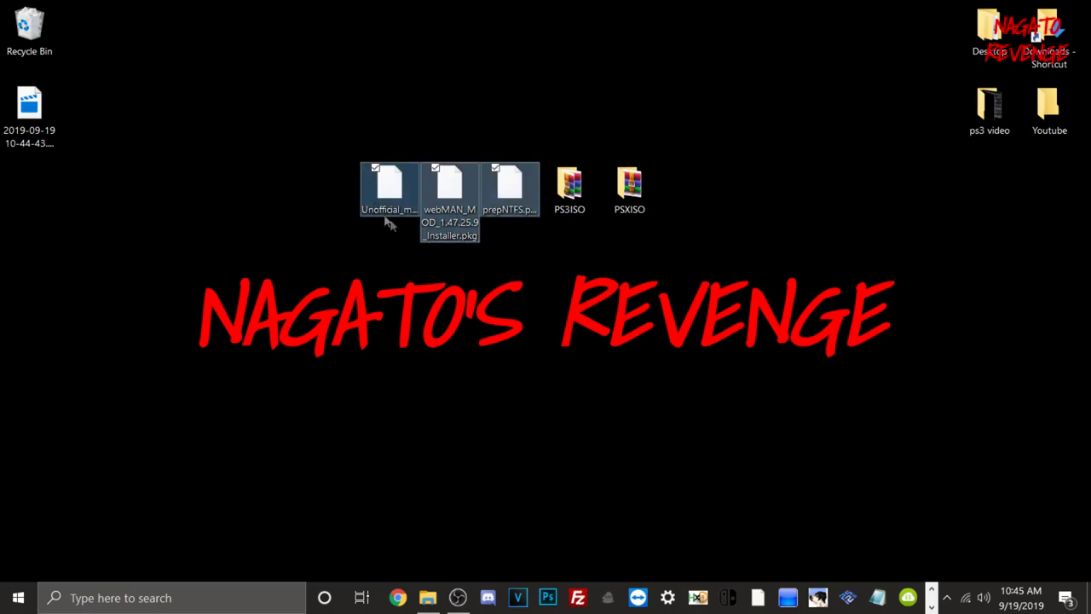
pyautogui.click(483, 340)
pyautogui.click(646, 196)
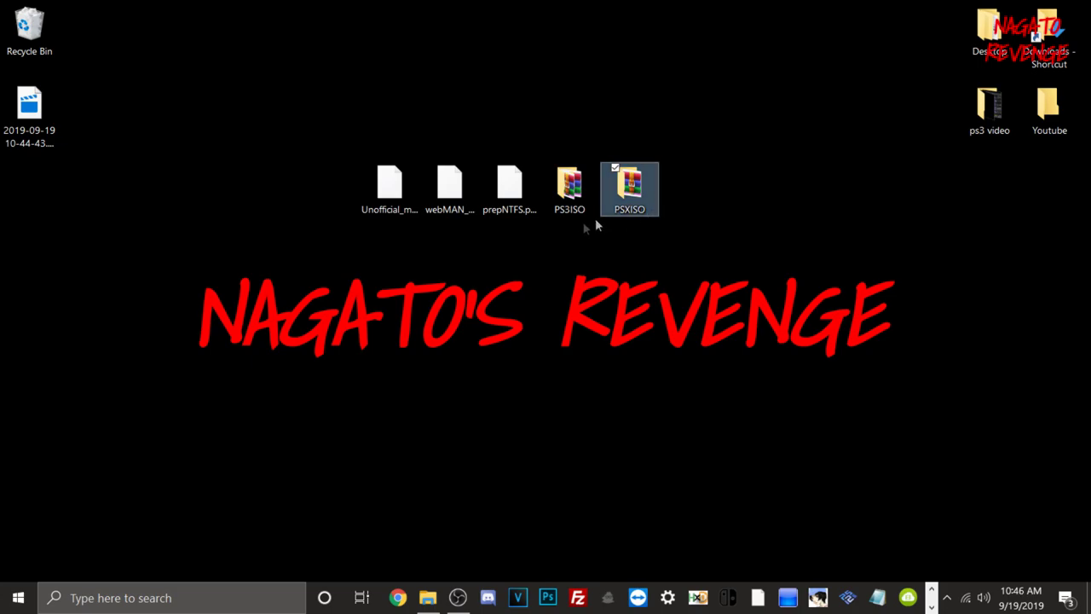
pyautogui.click(483, 369)
# Create a new folder on the desktop and move it to the Recycle Bin
pyautogui.rightClick(522, 402)
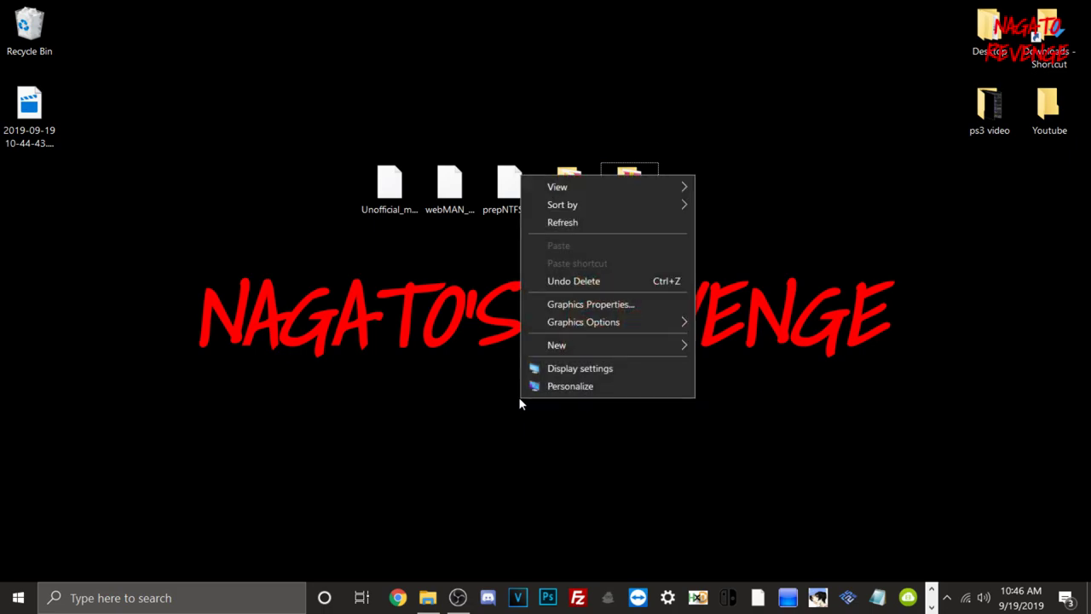
pyautogui.moveTo(561, 349)
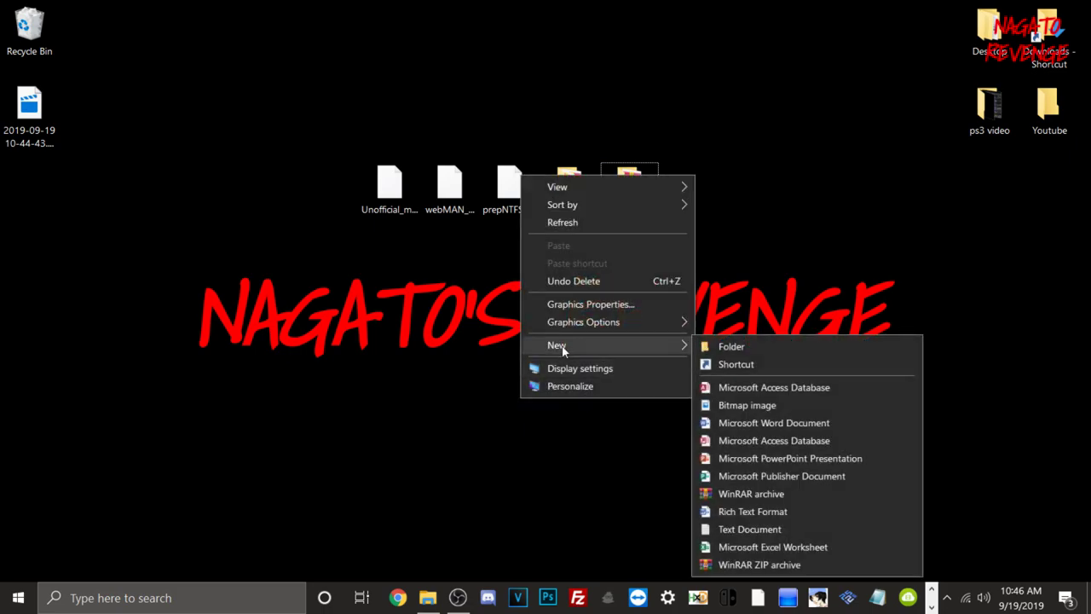
pyautogui.click(708, 347)
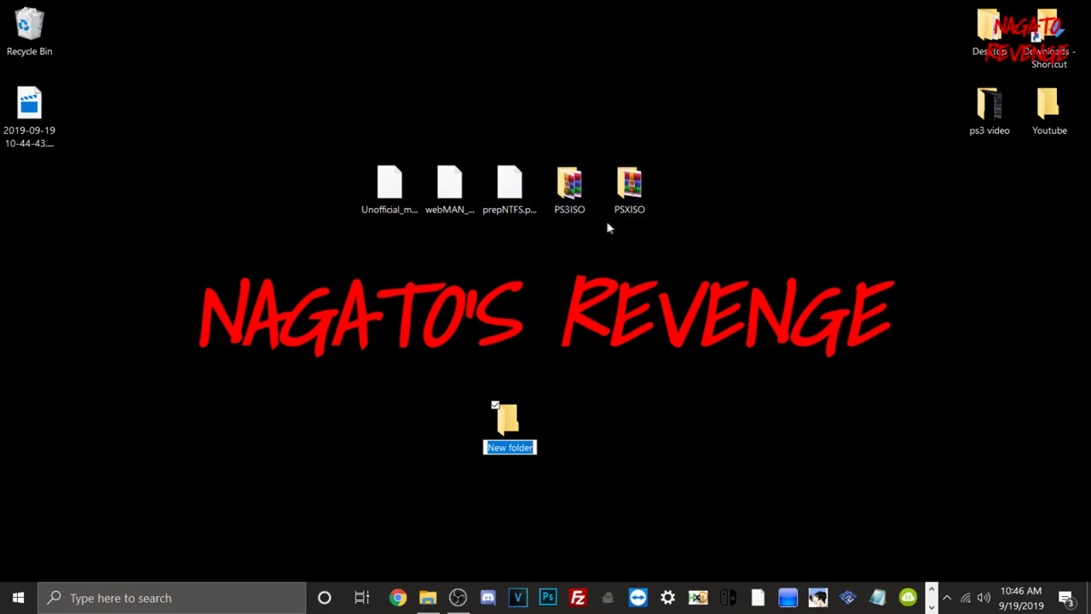
pyautogui.press('Return')
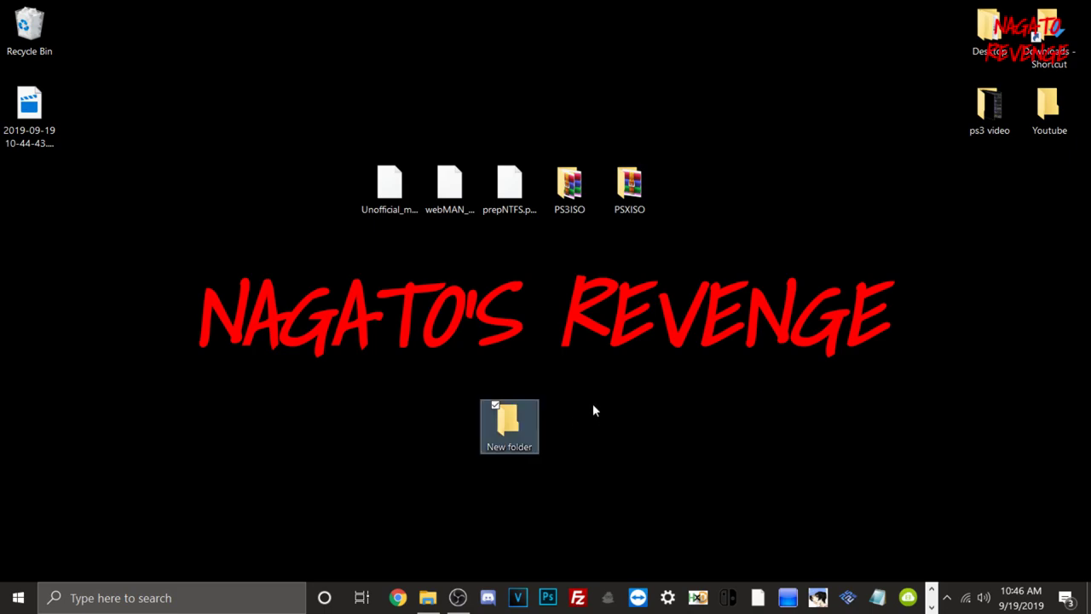
pyautogui.moveTo(523, 420); pyautogui.dragTo(20, 29)
# Open the PS3ISO folder full screen, look over all its game files, and minimize the window
pyautogui.doubleClick(569, 183)
pyautogui.hotkey('ctrl', 'a')
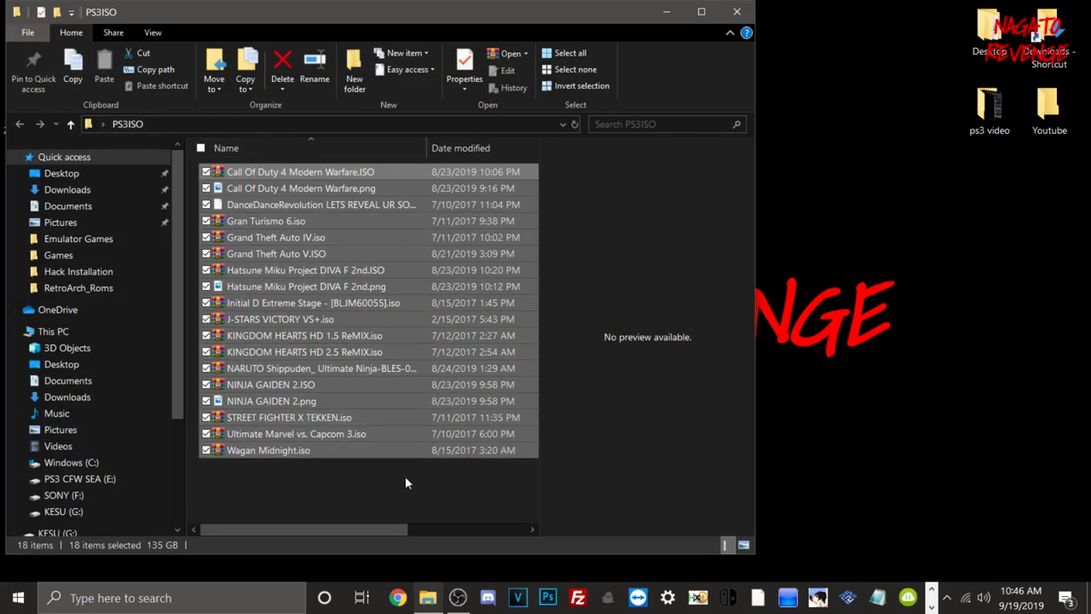
pyautogui.moveTo(352, 494); pyautogui.dragTo(270, 173)
pyautogui.doubleClick(329, 10)
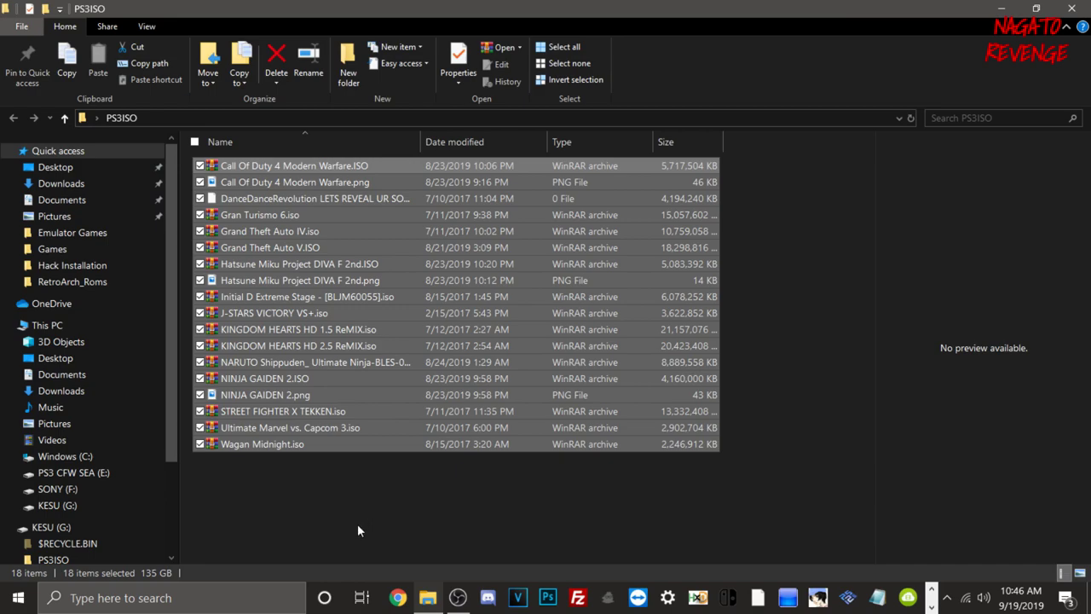
pyautogui.click(350, 523)
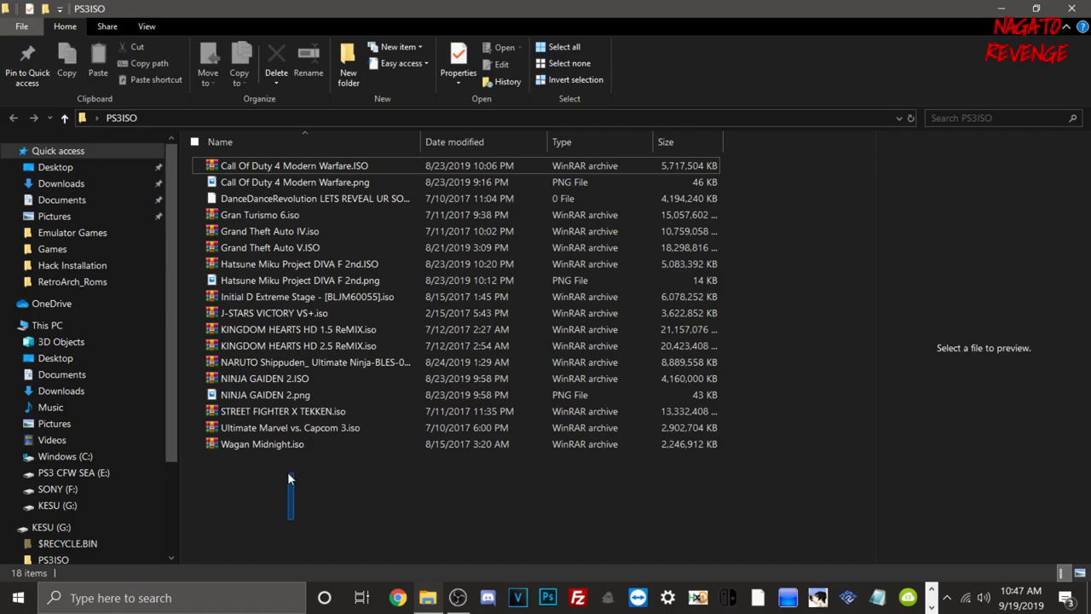
pyautogui.moveTo(348, 537); pyautogui.dragTo(290, 160)
pyautogui.click(1000, 9)
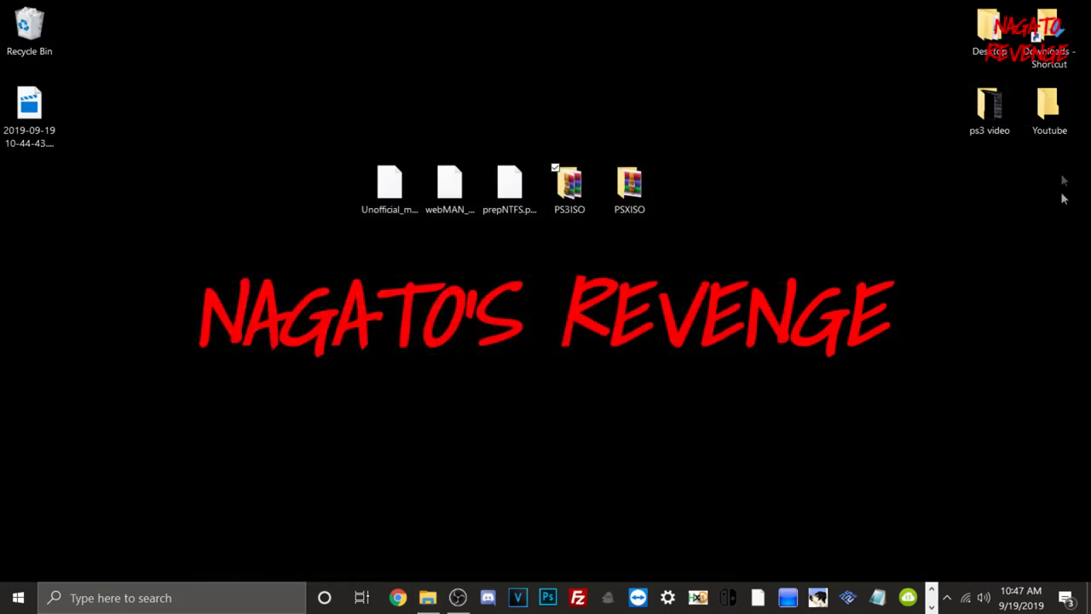
# Open the PSXISO folder full screen and examine its game files, including Over Drivin' IV and the Persona (USA) .bin and .cue pair
pyautogui.doubleClick(631, 203)
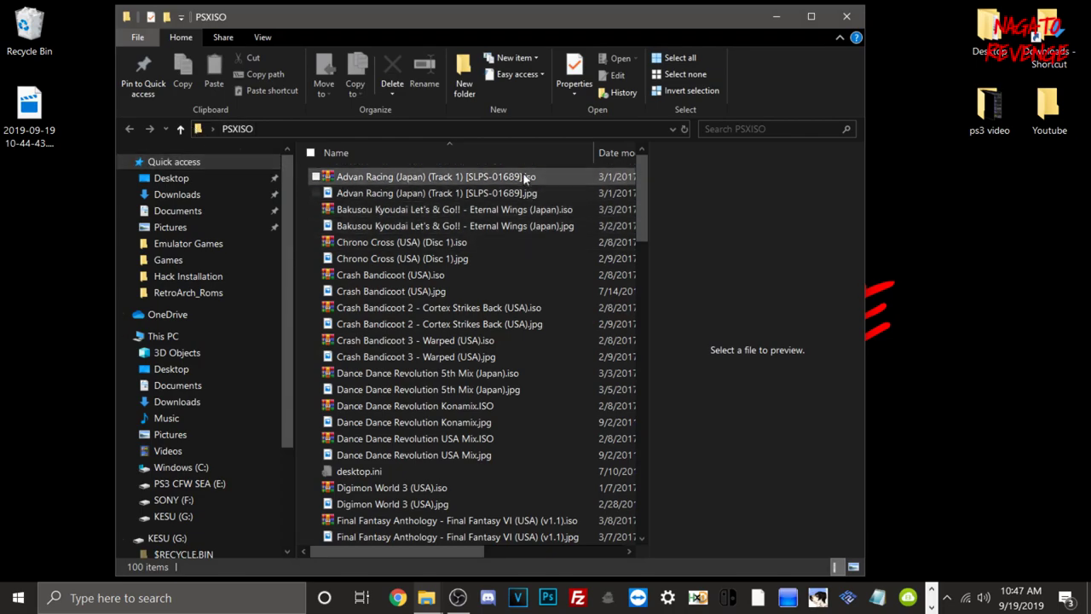
pyautogui.doubleClick(521, 15)
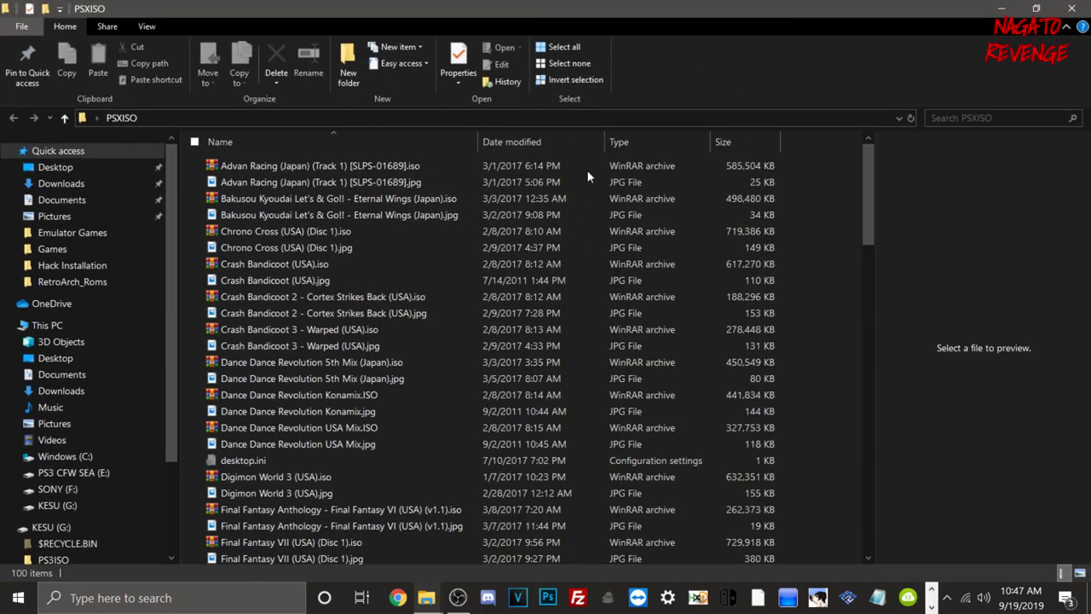
pyautogui.scroll(-10, 503, 174)
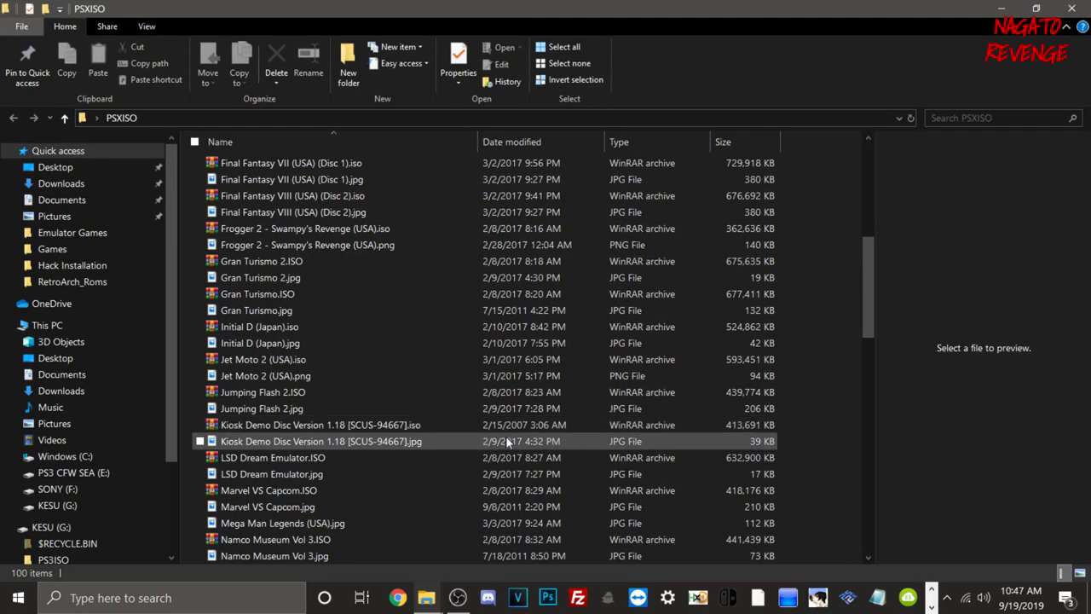
pyautogui.scroll(-4, 505, 444)
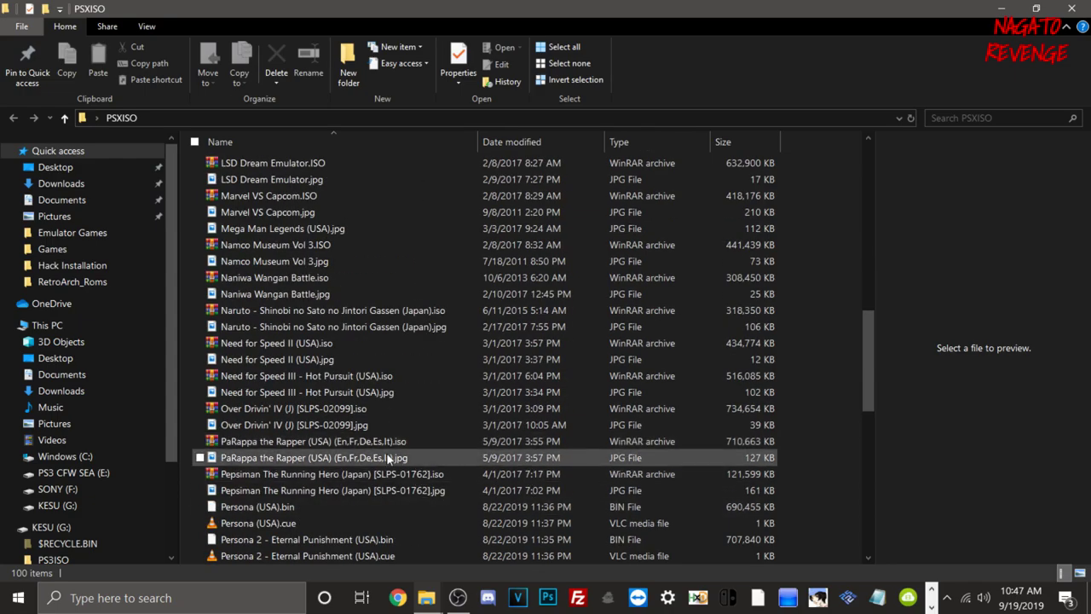
pyautogui.click(370, 410)
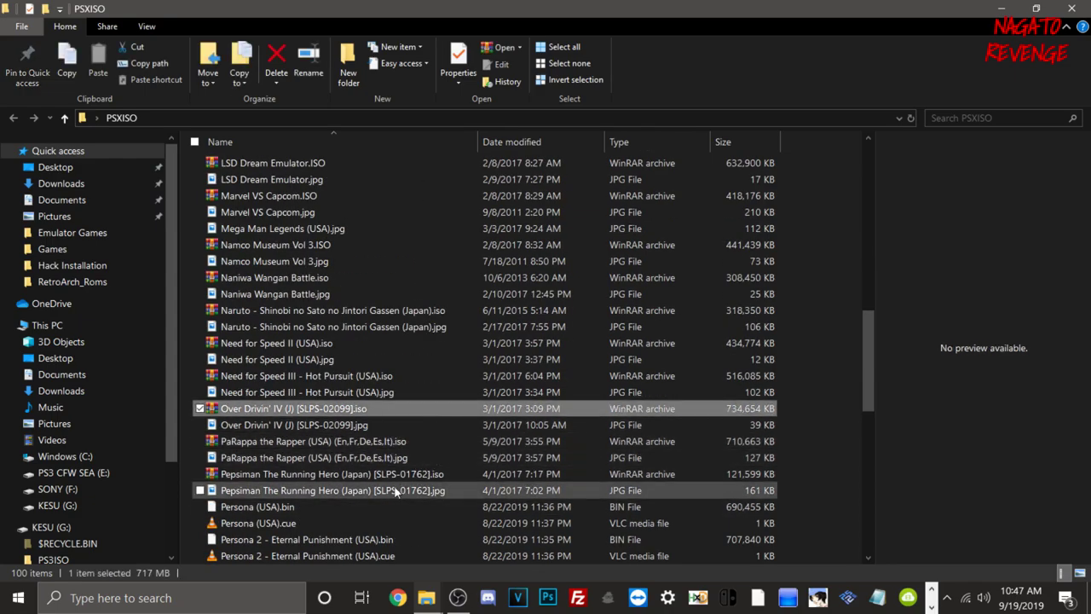
pyautogui.scroll(-3, 389, 444)
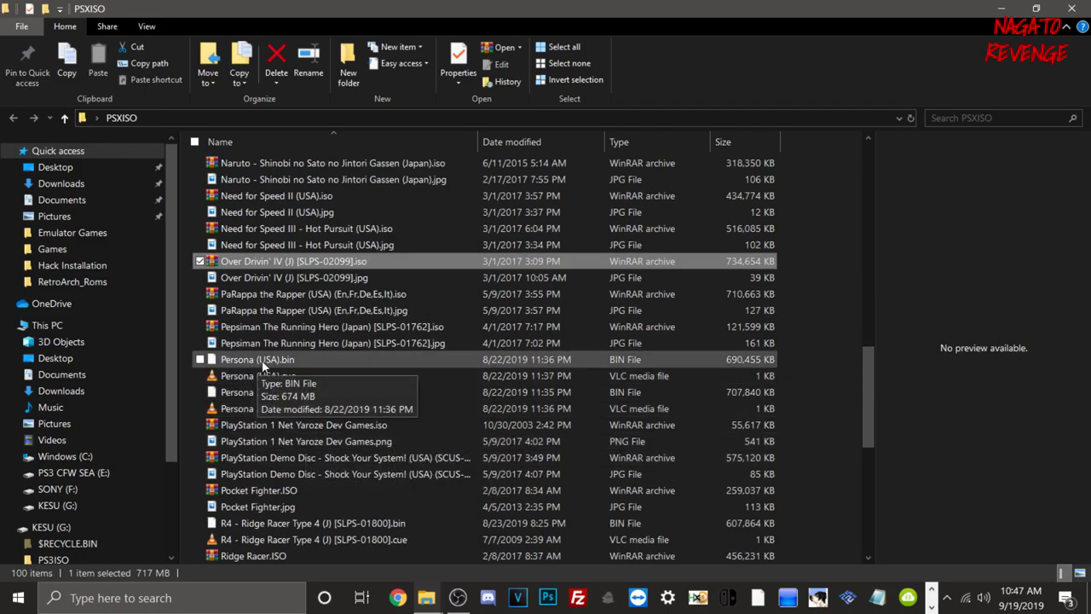
pyautogui.click(261, 360)
pyautogui.click(271, 376)
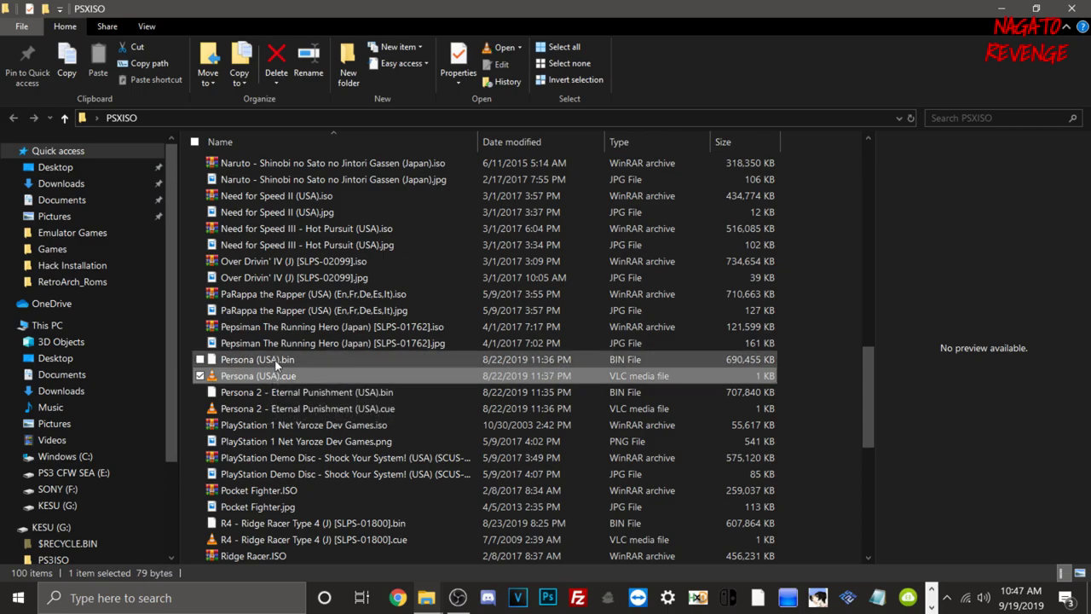
pyautogui.scroll(-3, 276, 365)
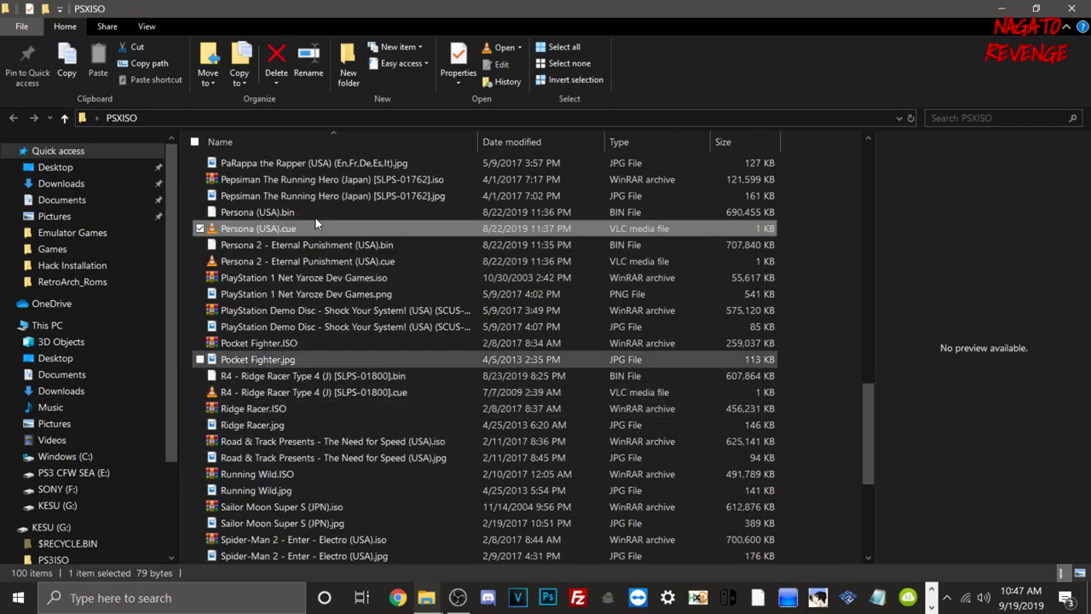
# Restore the PSXISO window, dock it to the right half of the desktop and narrow it to uncover both ISO folders
pyautogui.click(1035, 8)
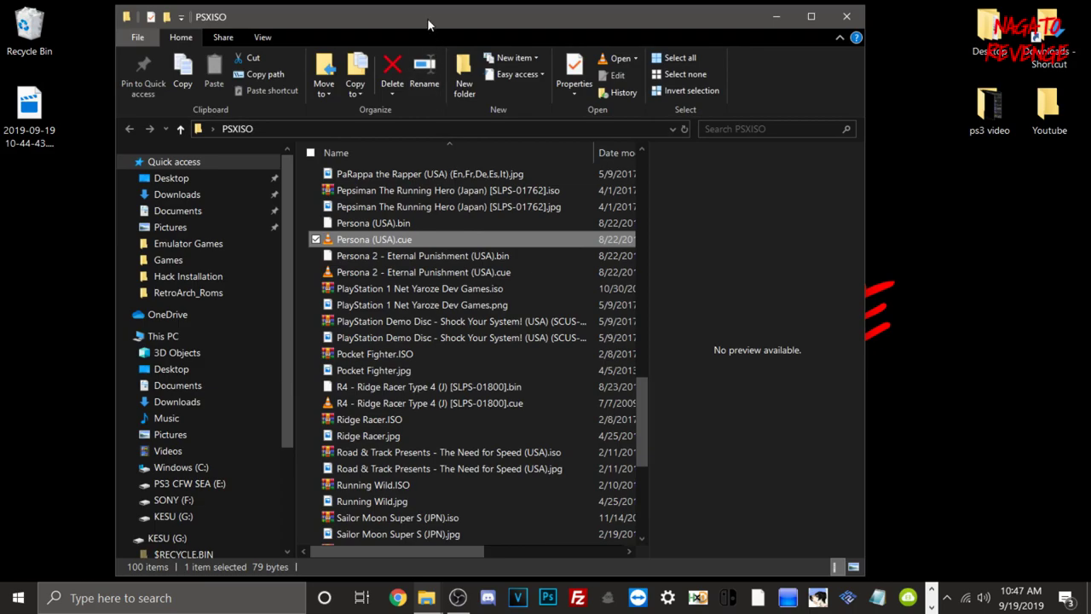
pyautogui.moveTo(428, 23); pyautogui.dragTo(1090, 49)
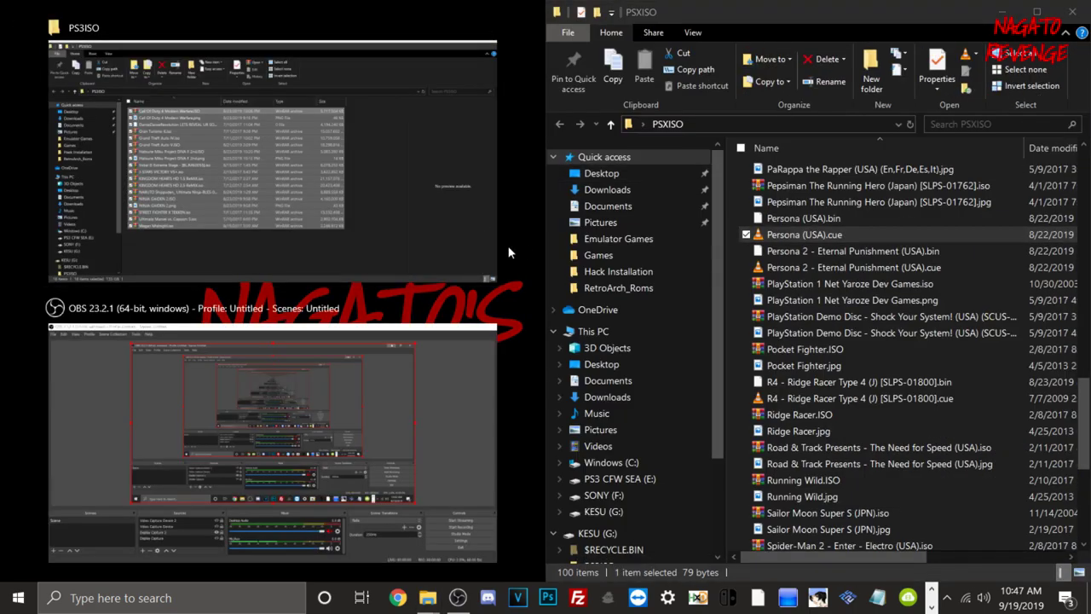
pyautogui.click(527, 246)
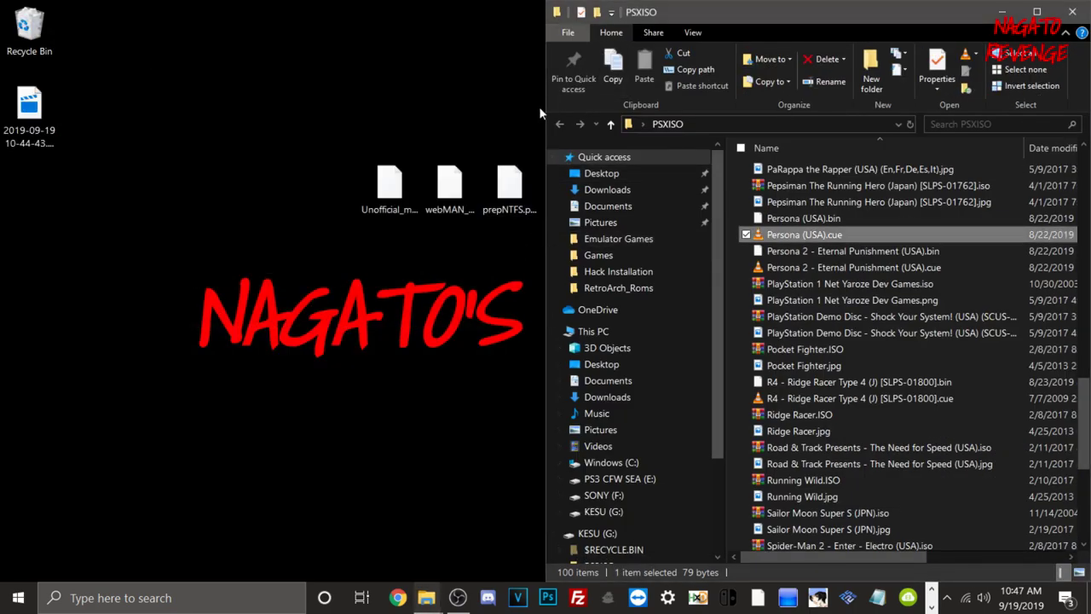
pyautogui.moveTo(546, 109); pyautogui.dragTo(688, 114)
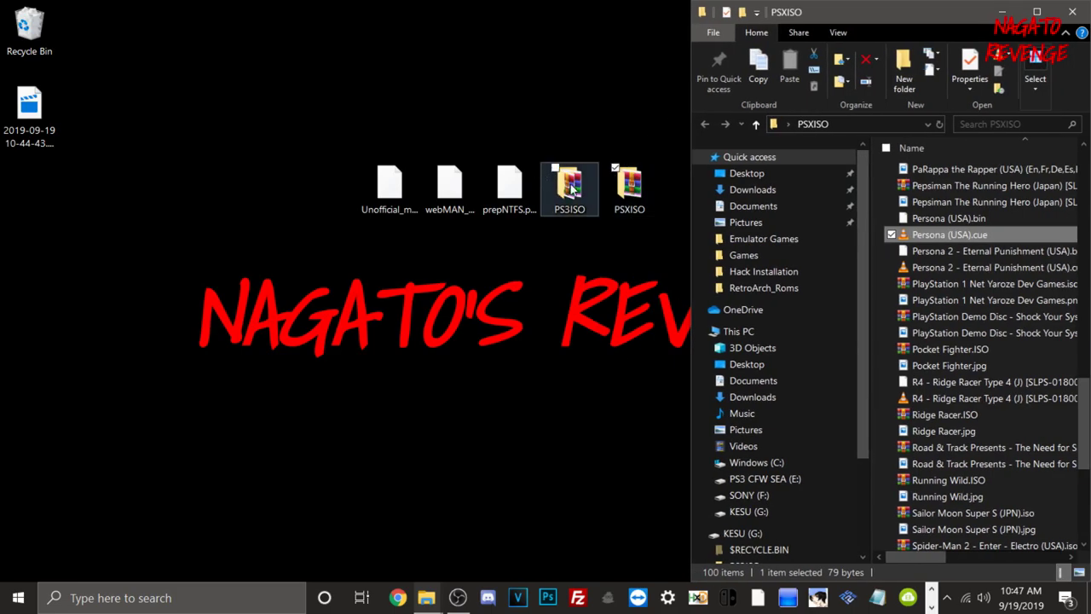
# Bring up the PS3ISO folder with all its files selected and dock its window beside the PSXISO window
pyautogui.doubleClick(569, 188)
pyautogui.hotkey('ctrl', 'a')
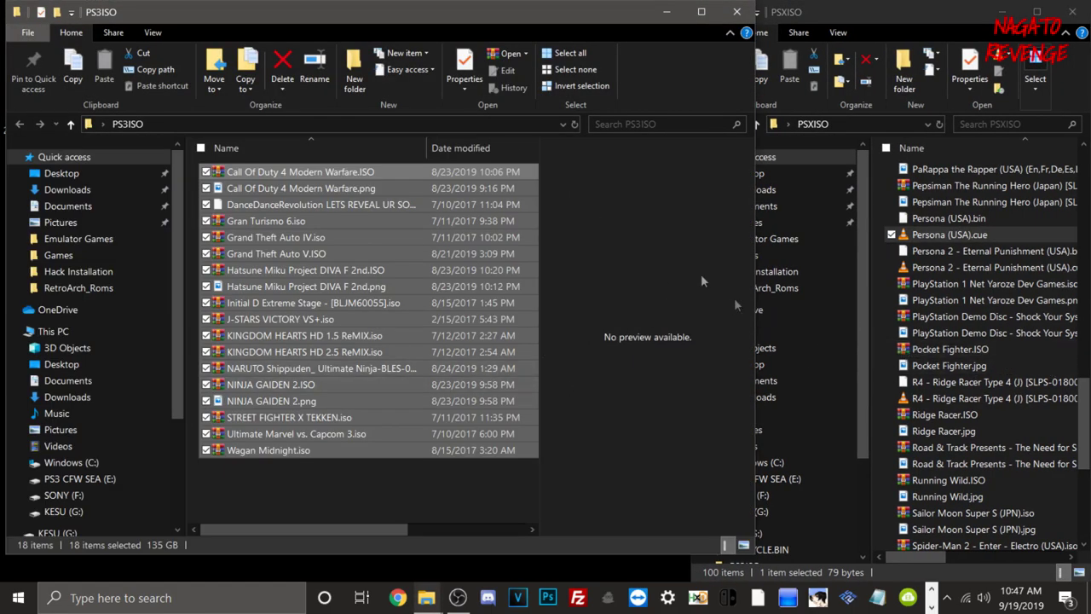
pyautogui.moveTo(427, 15); pyautogui.dragTo(2, 2)
pyautogui.click(645, 306)
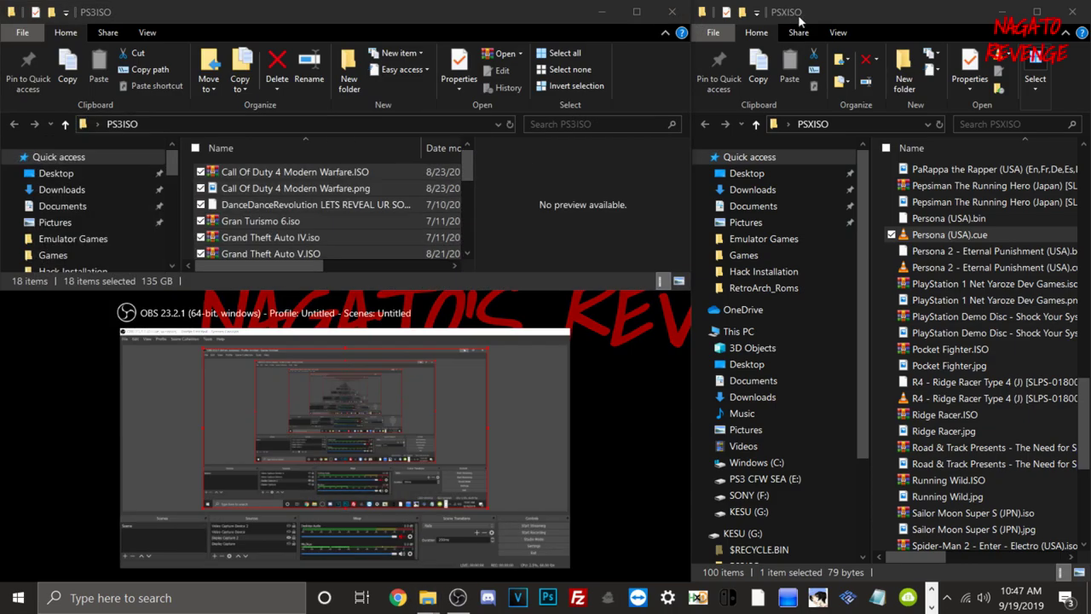
pyautogui.click(658, 353)
pyautogui.press('super+Down')
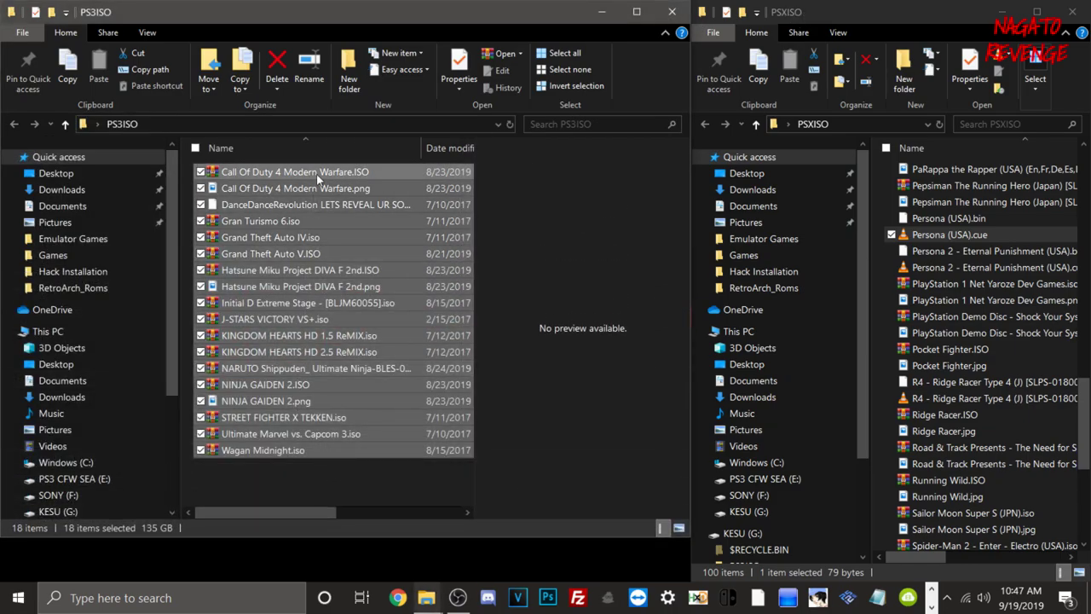
# Close the PS3ISO and PSXISO windows and select both game folders on the desktop
pyautogui.click(658, 11)
pyautogui.moveTo(869, 12); pyautogui.dragTo(546, 111)
pyautogui.click(735, 111)
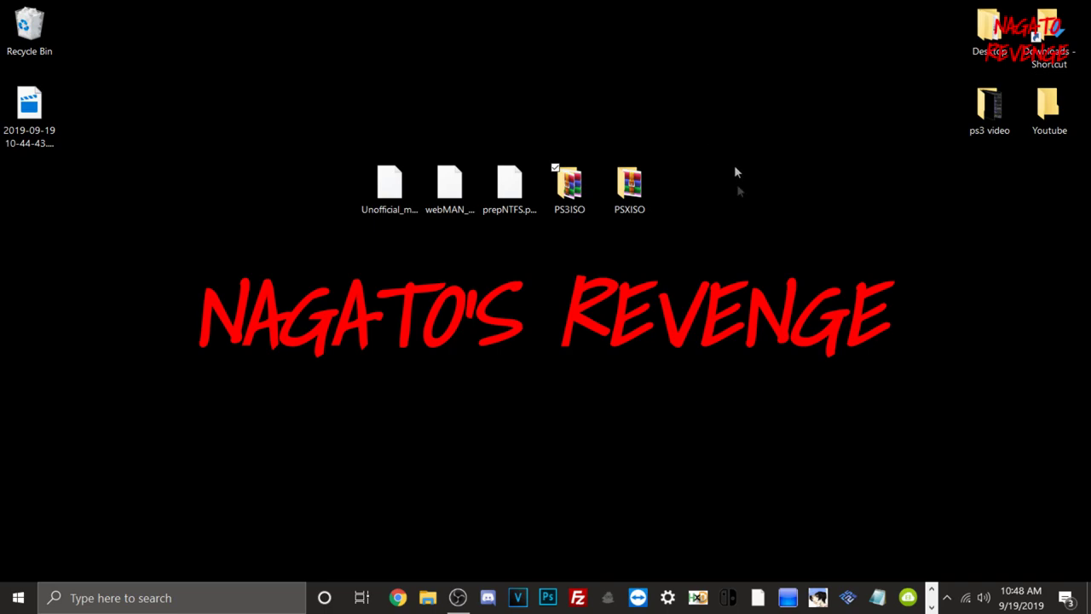
pyautogui.moveTo(729, 205); pyautogui.dragTo(552, 162)
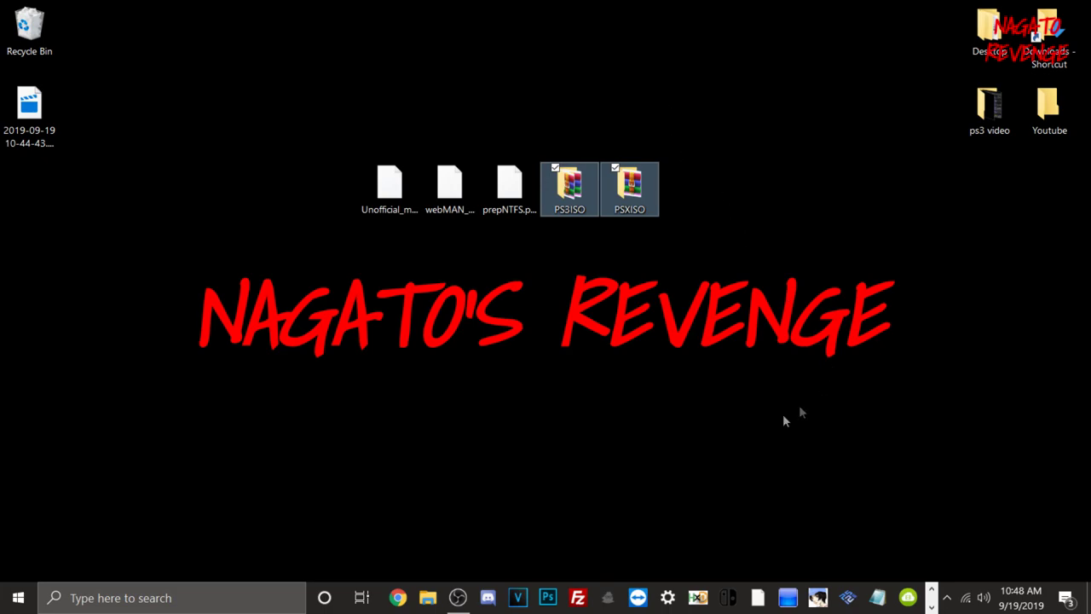
# Open the SONY (F:) drive in a full-screen window and check its file system in the drive properties
pyautogui.click(427, 597)
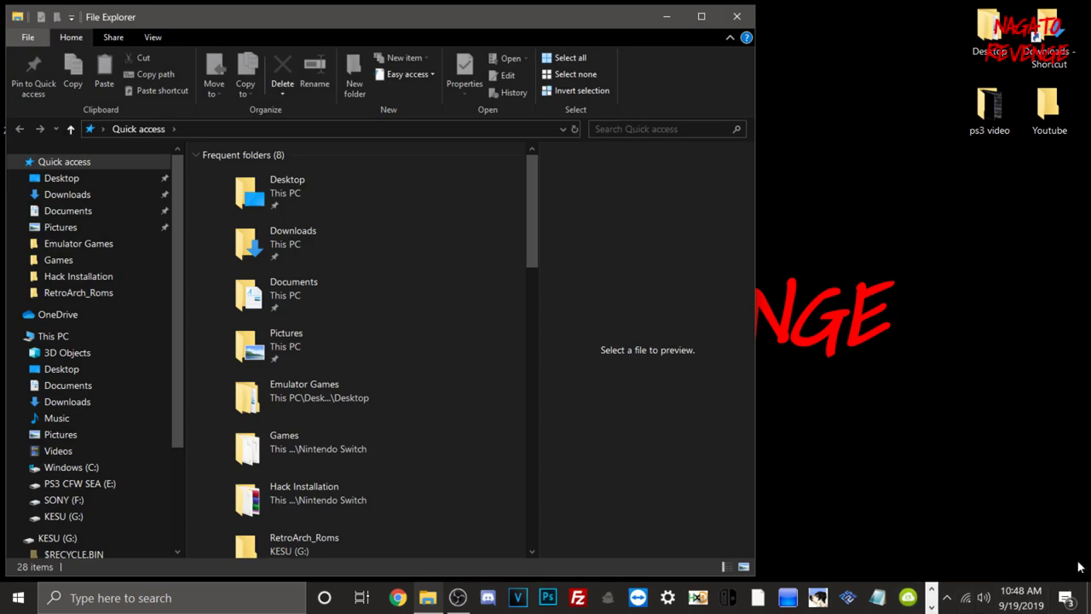
pyautogui.click(99, 501)
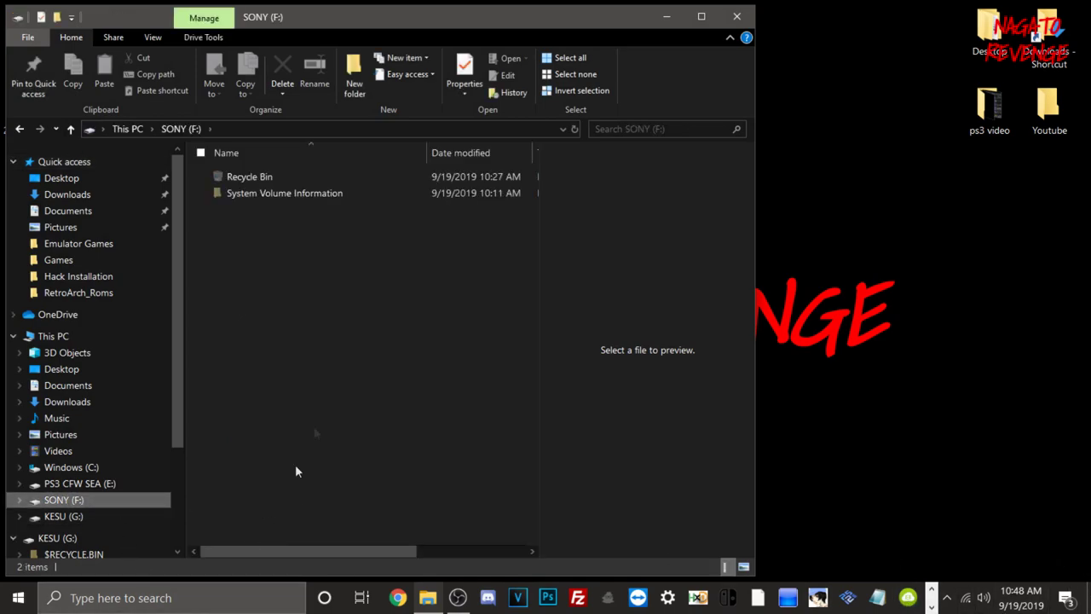
pyautogui.doubleClick(273, 25)
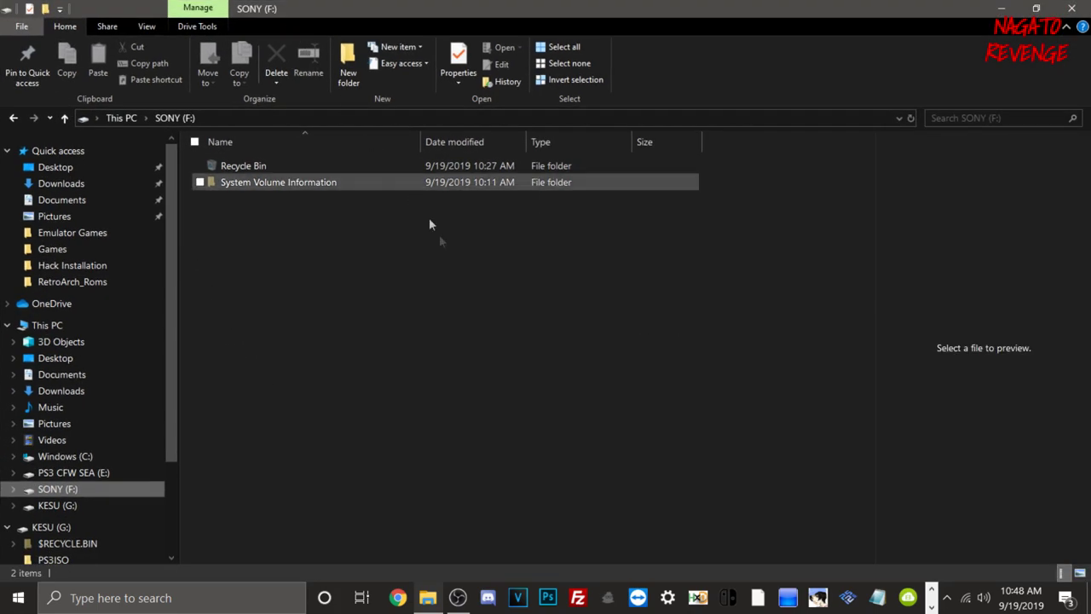
pyautogui.rightClick(92, 493)
pyautogui.click(139, 475)
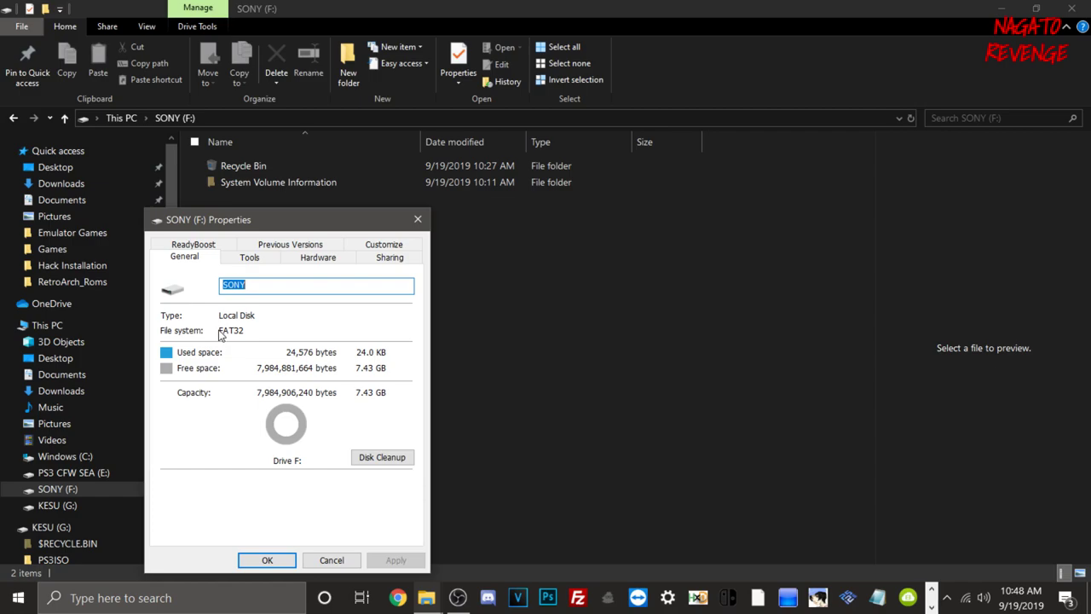
pyautogui.click(417, 219)
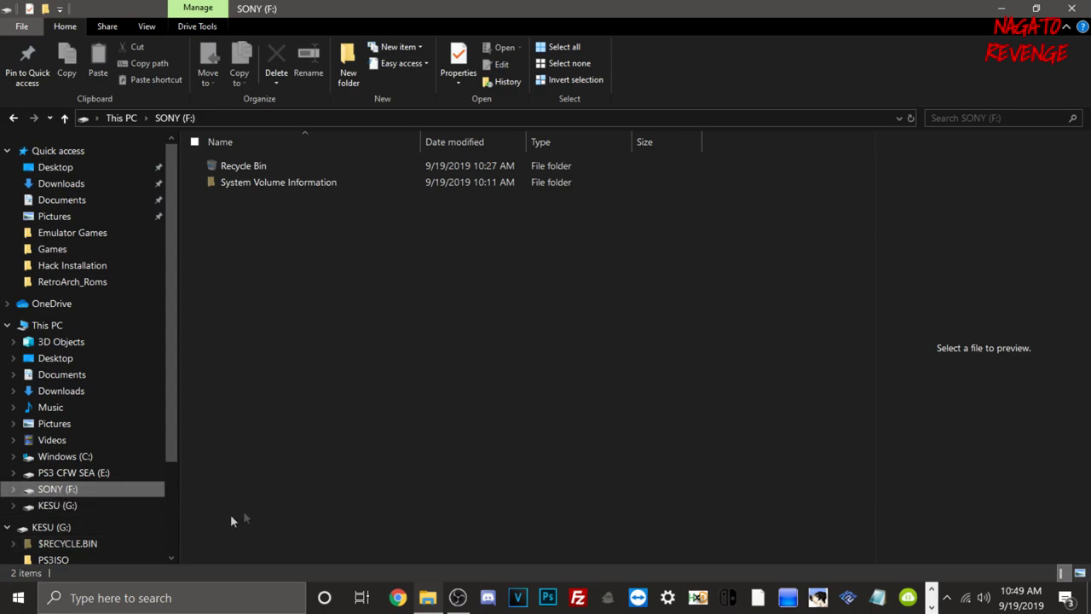
# Set up a quick format of the SONY (F:) drive with 7.45 GB capacity, FAT32 (Default), default allocation size and volume label SONY
pyautogui.rightClick(109, 488)
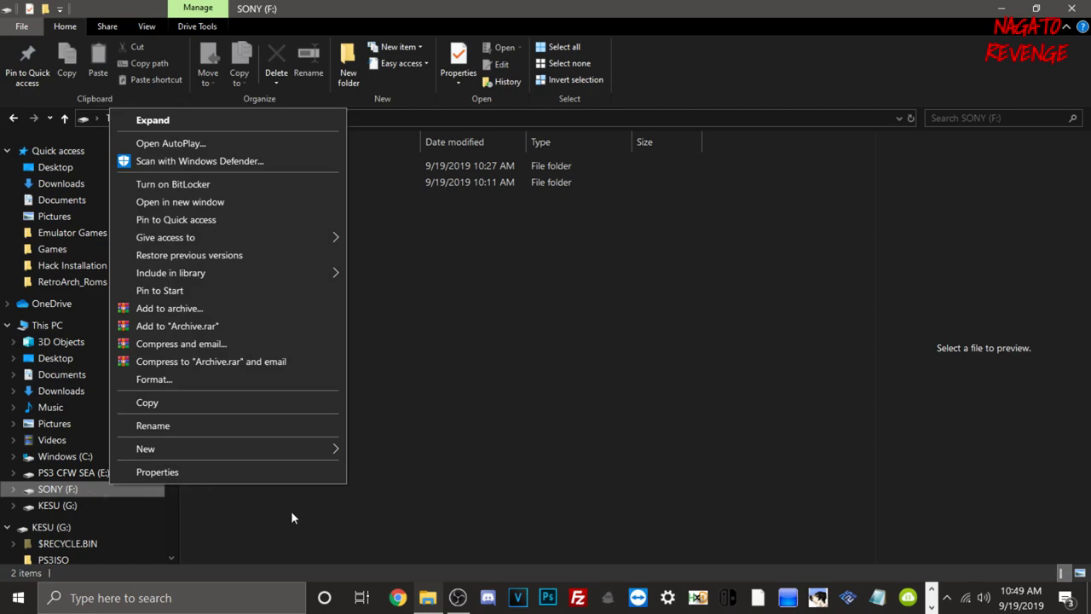
pyautogui.click(169, 382)
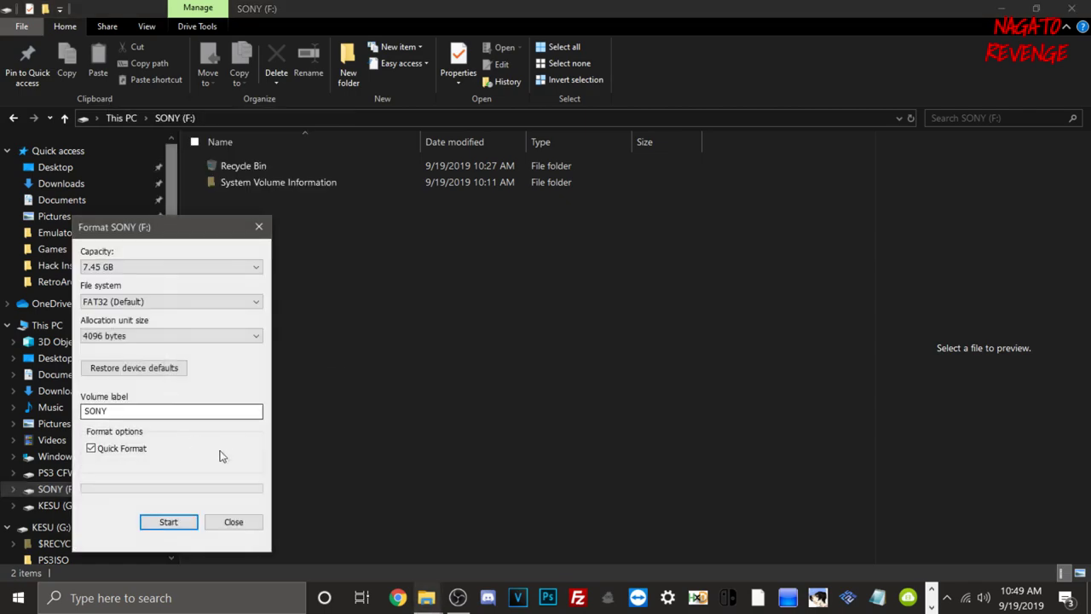
pyautogui.click(121, 268)
pyautogui.click(124, 279)
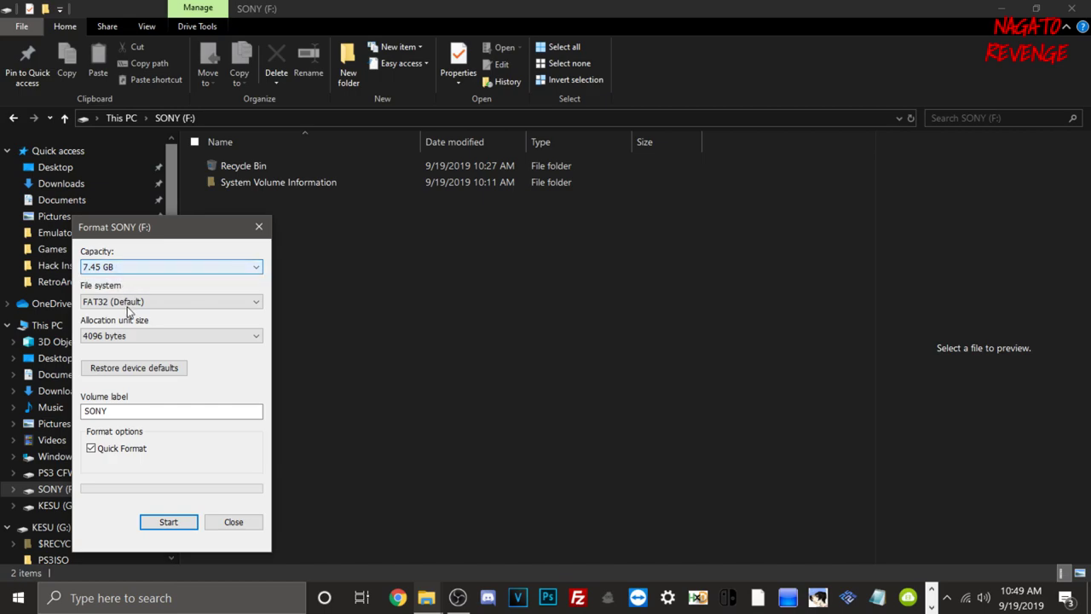
pyautogui.click(128, 301)
pyautogui.click(132, 333)
pyautogui.click(132, 303)
pyautogui.click(136, 321)
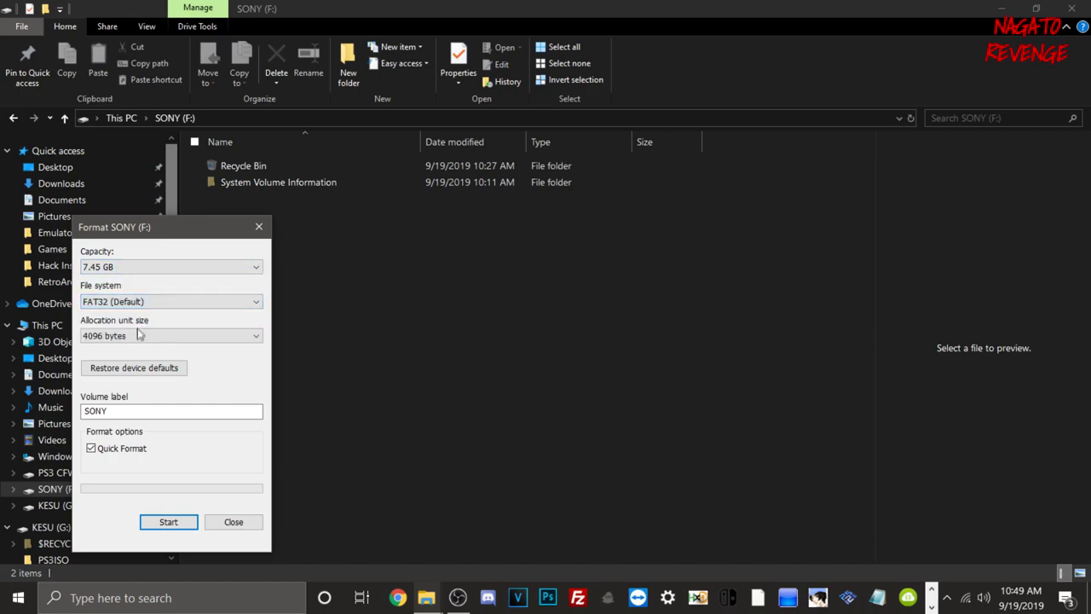
pyautogui.click(139, 335)
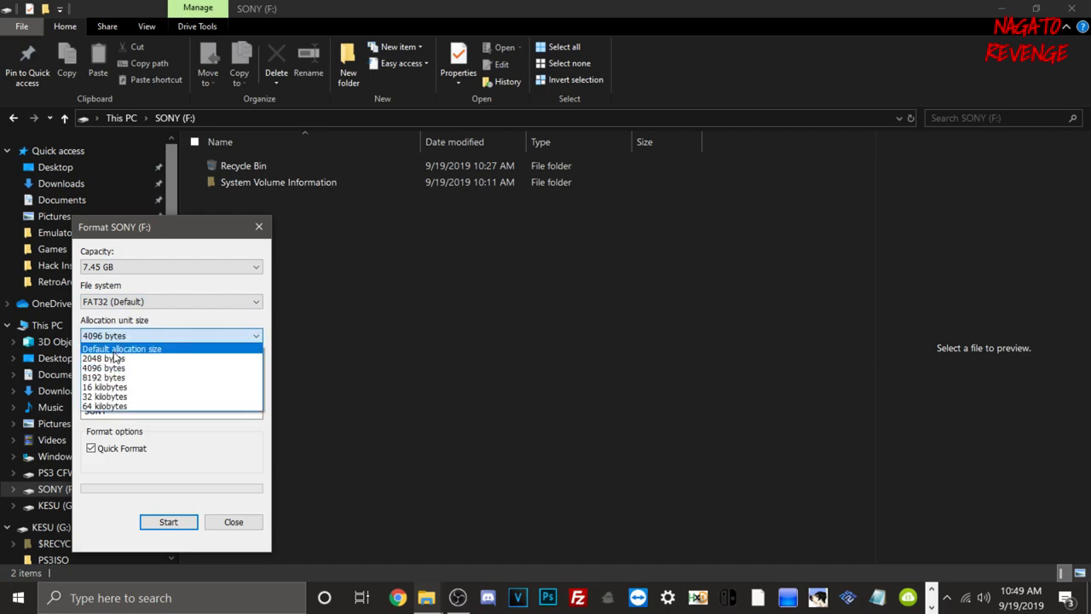
pyautogui.click(119, 349)
pyautogui.moveTo(117, 412); pyautogui.dragTo(83, 411)
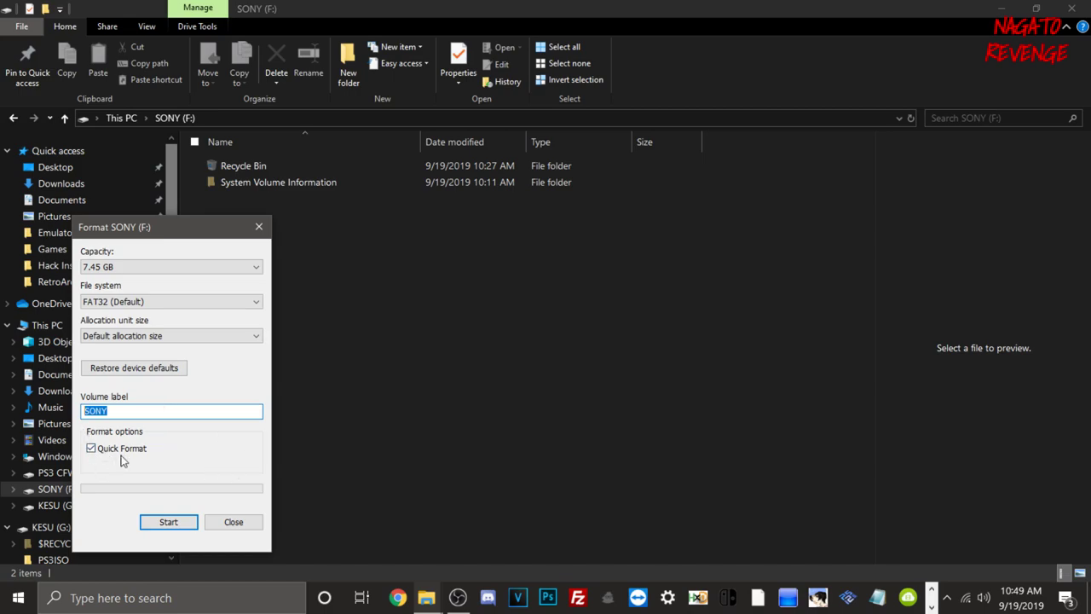
# Run the format of the SONY (F:) drive, accept the confirmations and close the format dialog
pyautogui.click(162, 521)
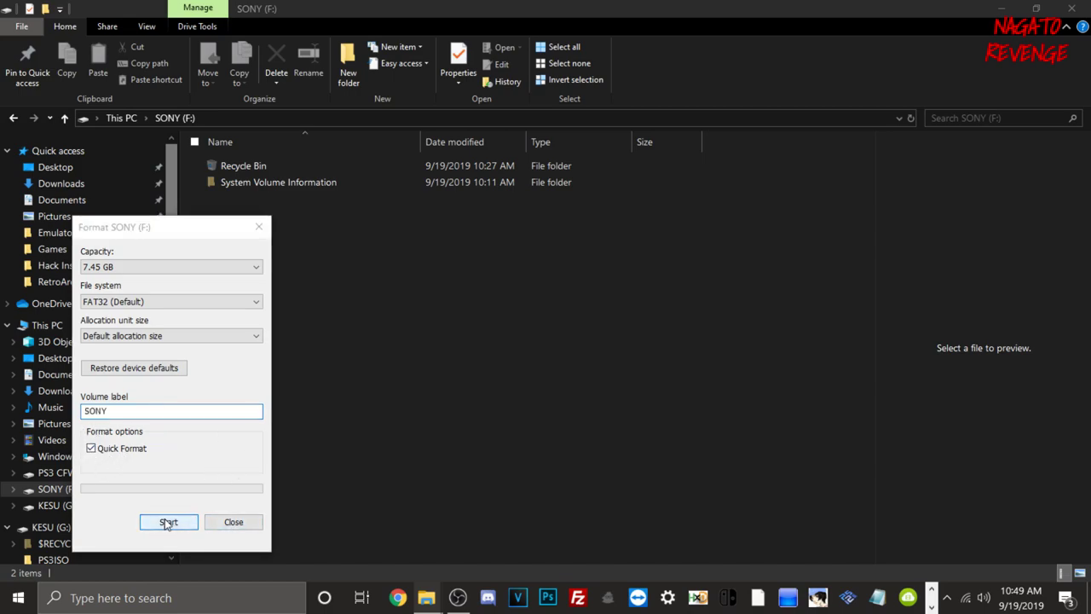
pyautogui.click(576, 307)
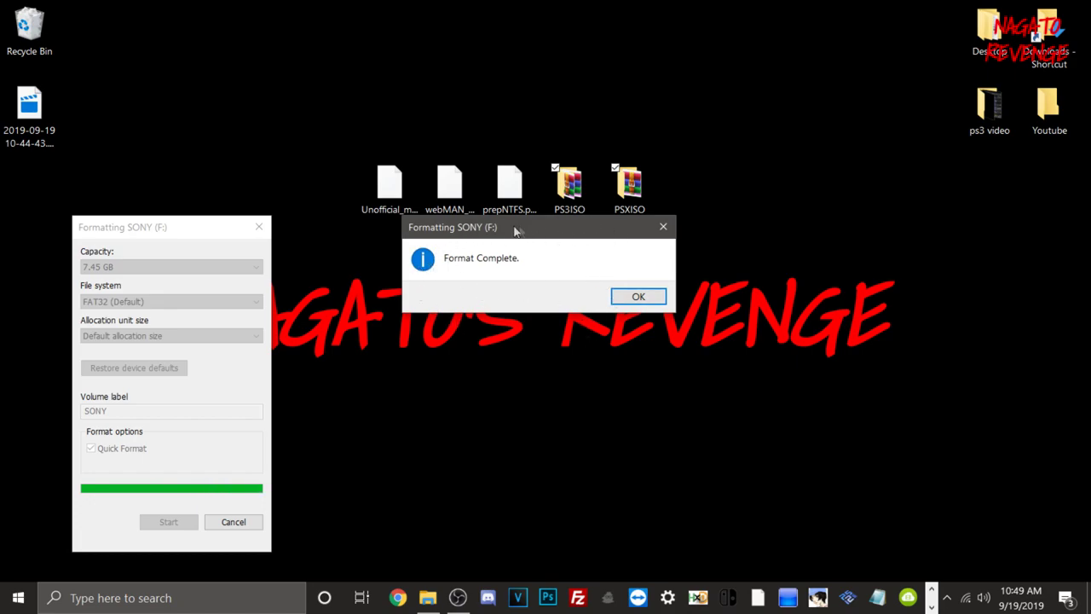
pyautogui.click(639, 295)
pyautogui.click(259, 227)
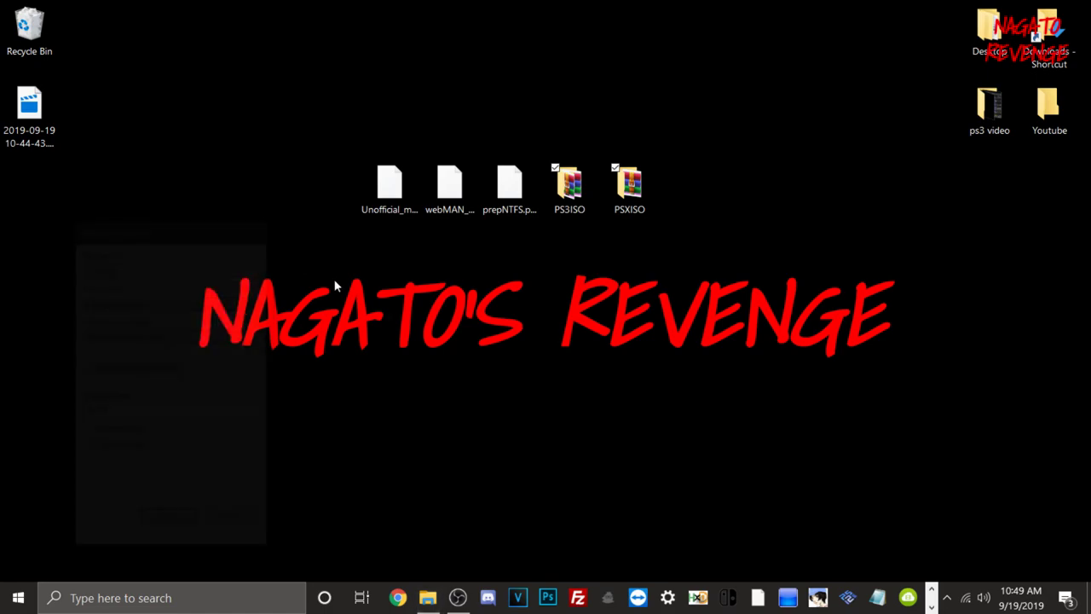
# Reopen the freshly formatted SONY (F:) drive and verify its file system in the drive properties
pyautogui.click(429, 597)
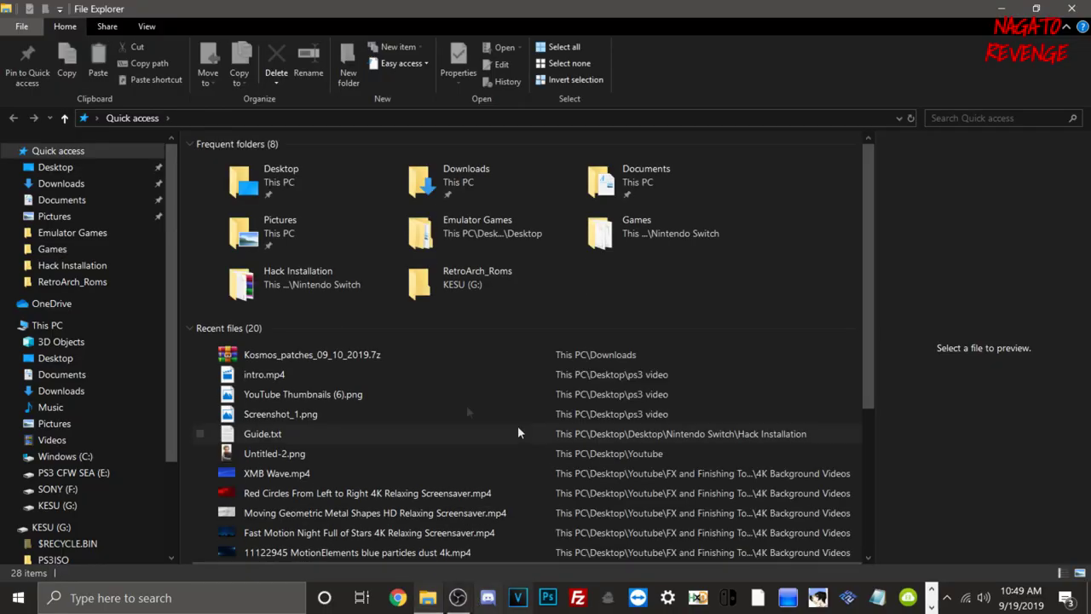
pyautogui.click(57, 491)
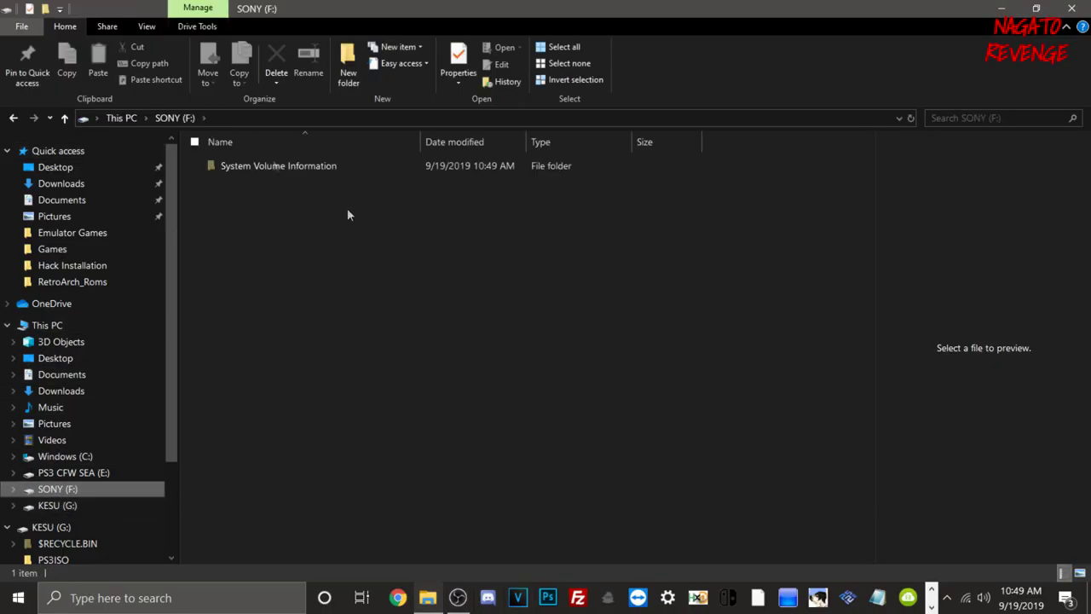
pyautogui.rightClick(94, 491)
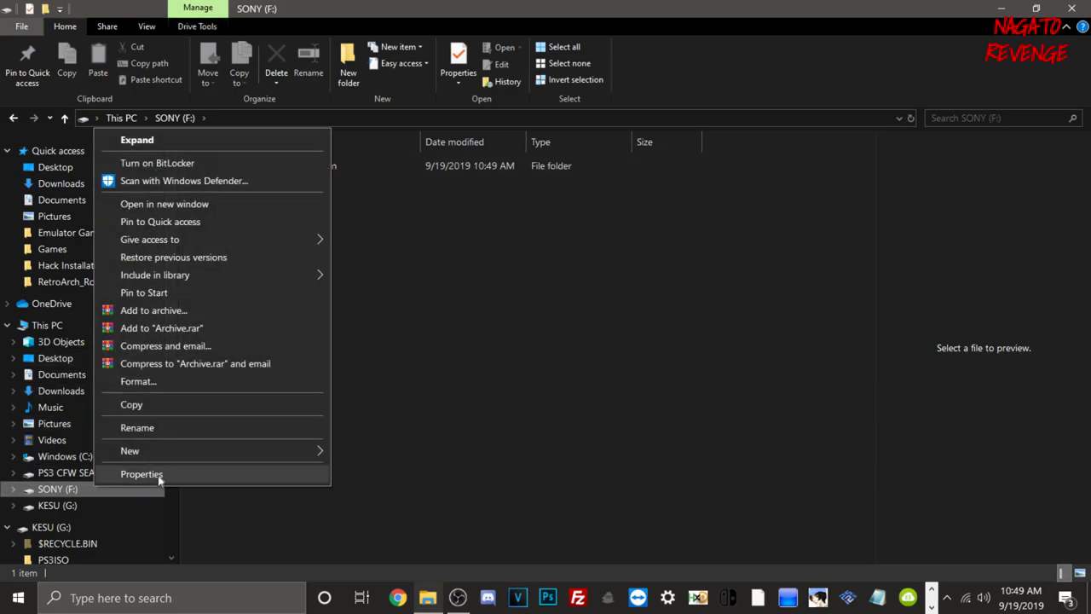
pyautogui.click(157, 478)
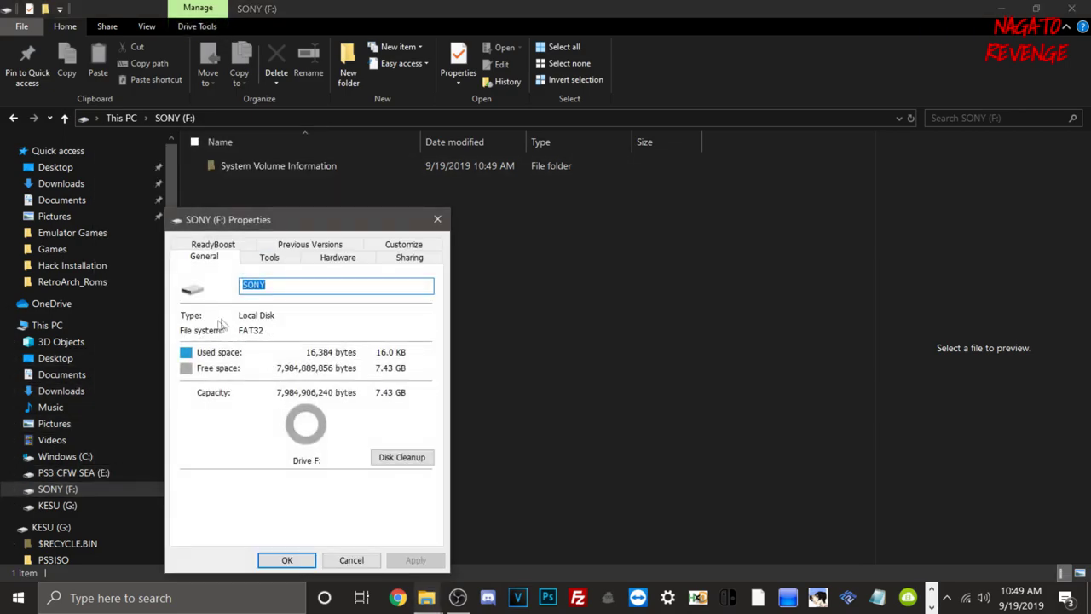
pyautogui.click(437, 222)
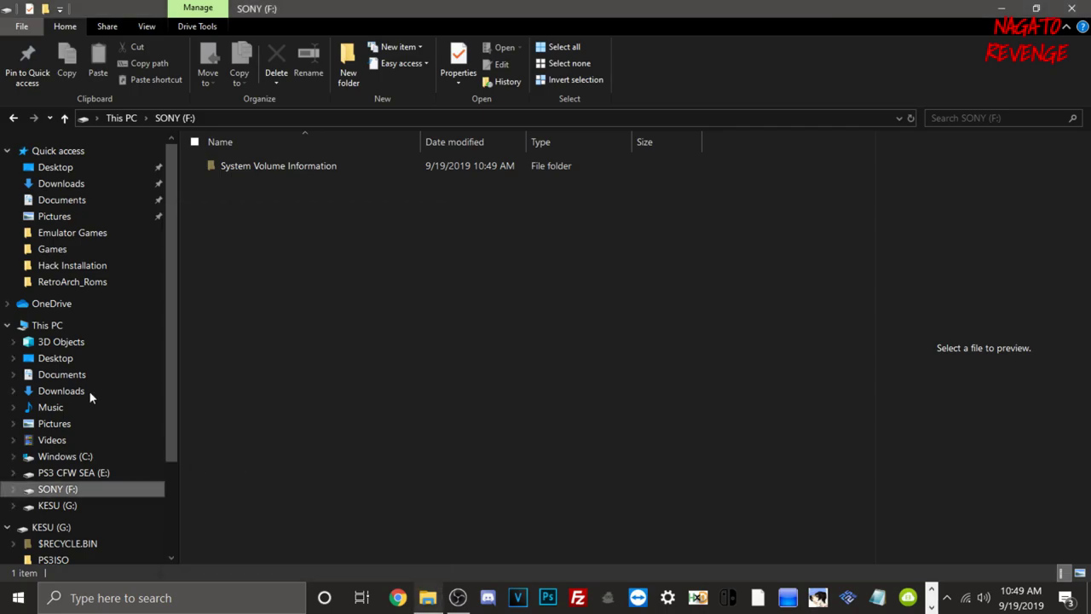
# Dock the SONY (F:) window beside the desktop files, copy the multiMAN, webMAN and prepNTFS packages to the drive root, and maximize the window
pyautogui.moveTo(366, 19); pyautogui.dragTo(1089, 39)
pyautogui.click(490, 456)
pyautogui.moveTo(339, 177); pyautogui.dragTo(840, 299)
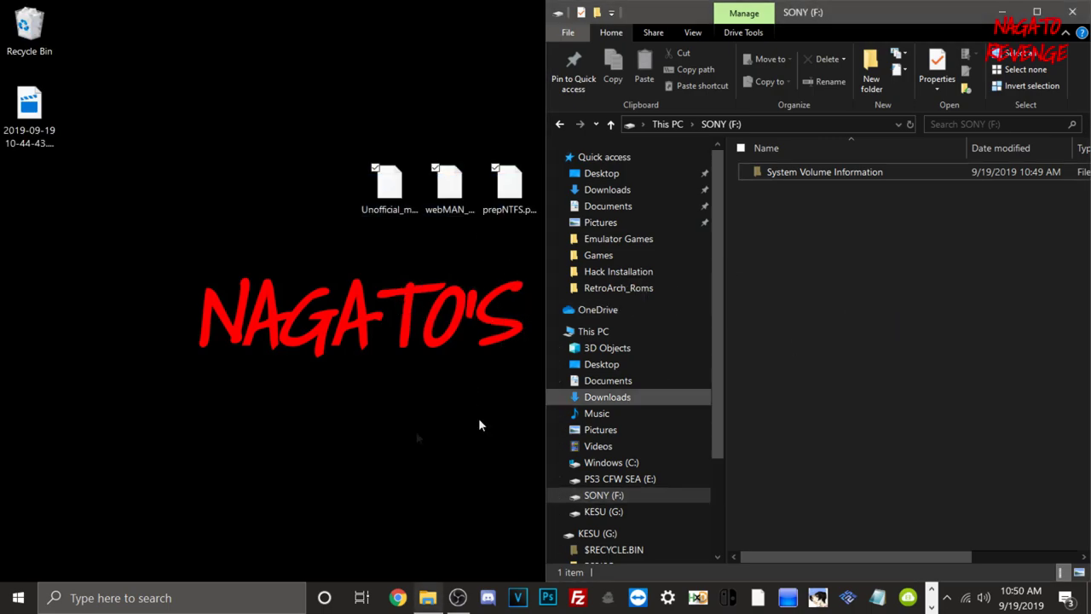
pyautogui.click(816, 15)
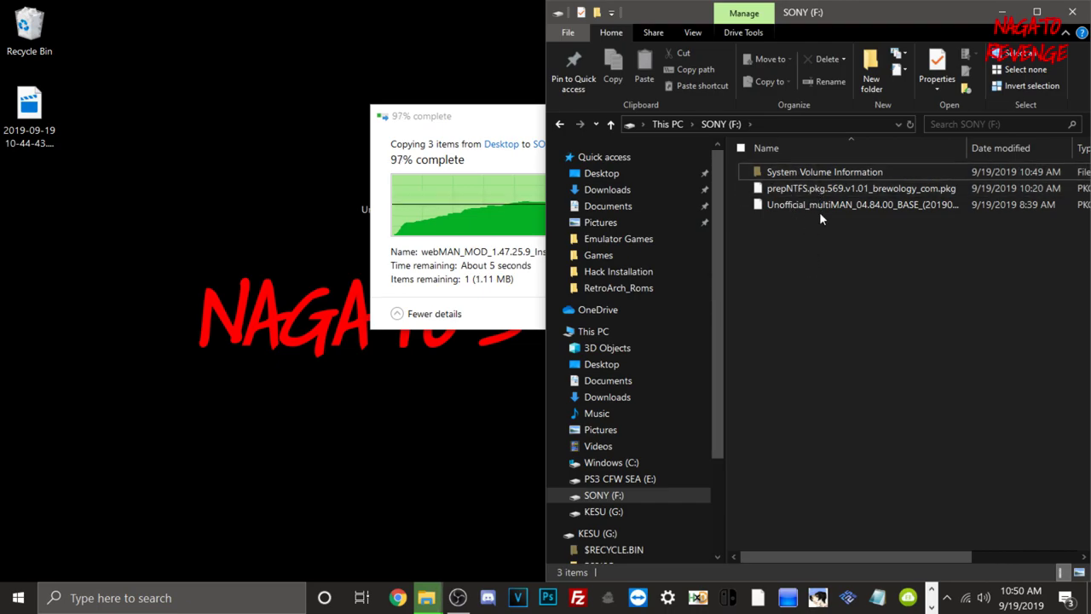
pyautogui.moveTo(942, 12); pyautogui.dragTo(731, 10)
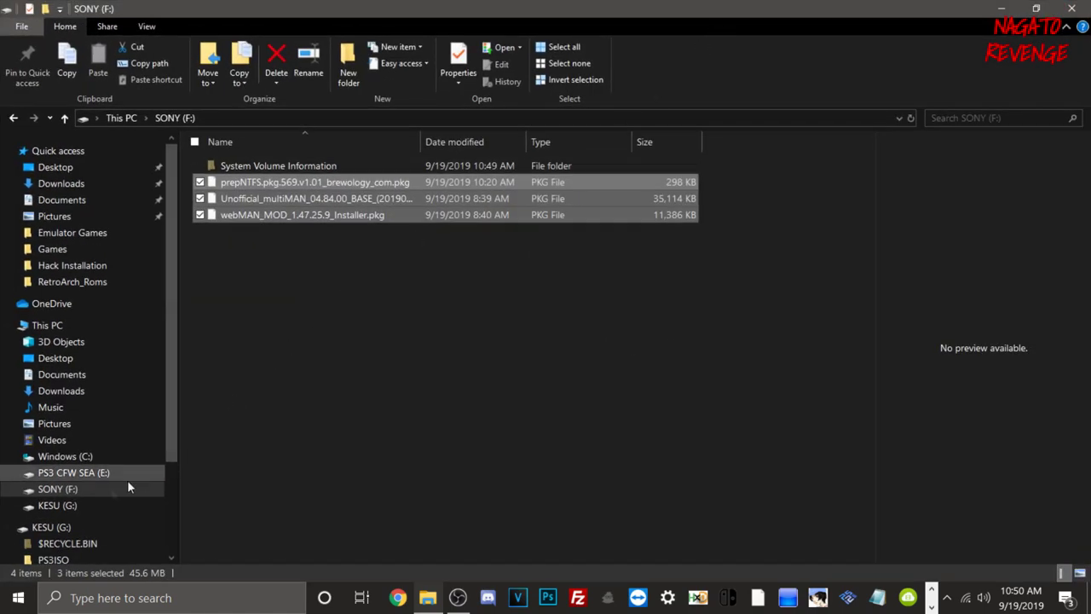
# Go to the KESU (G:) drive, look through its PS3ISO and PSXISO folders, and return to the drive root
pyautogui.click(98, 528)
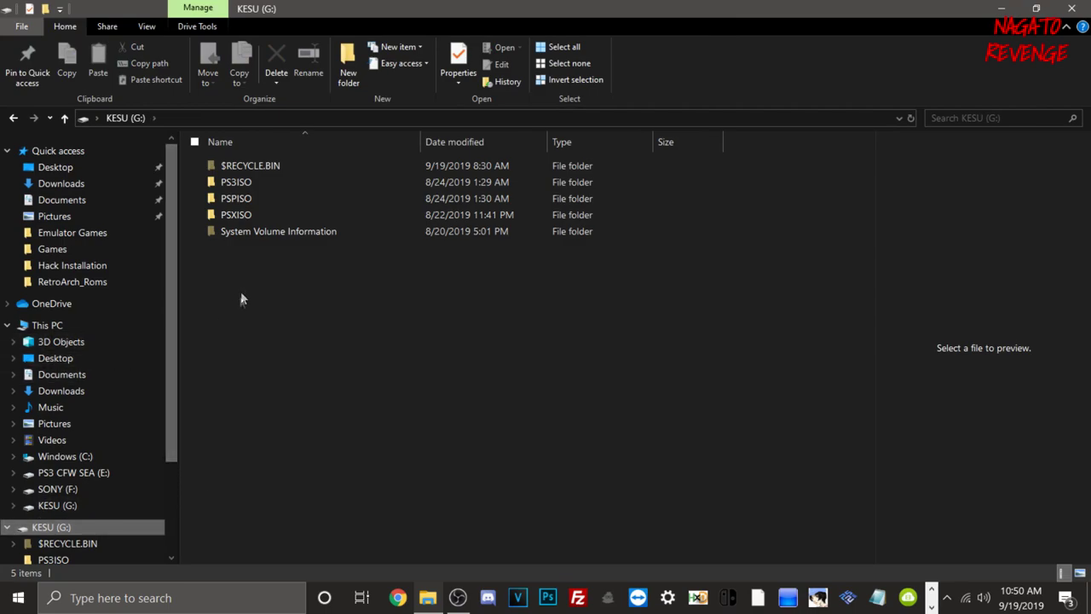
pyautogui.click(248, 191)
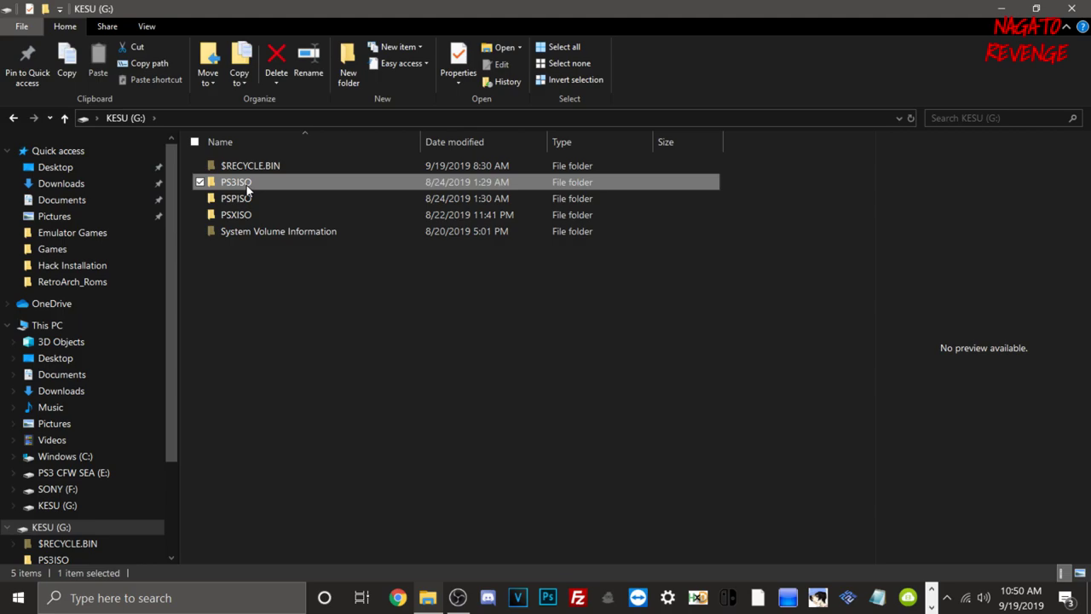
pyautogui.doubleClick(247, 190)
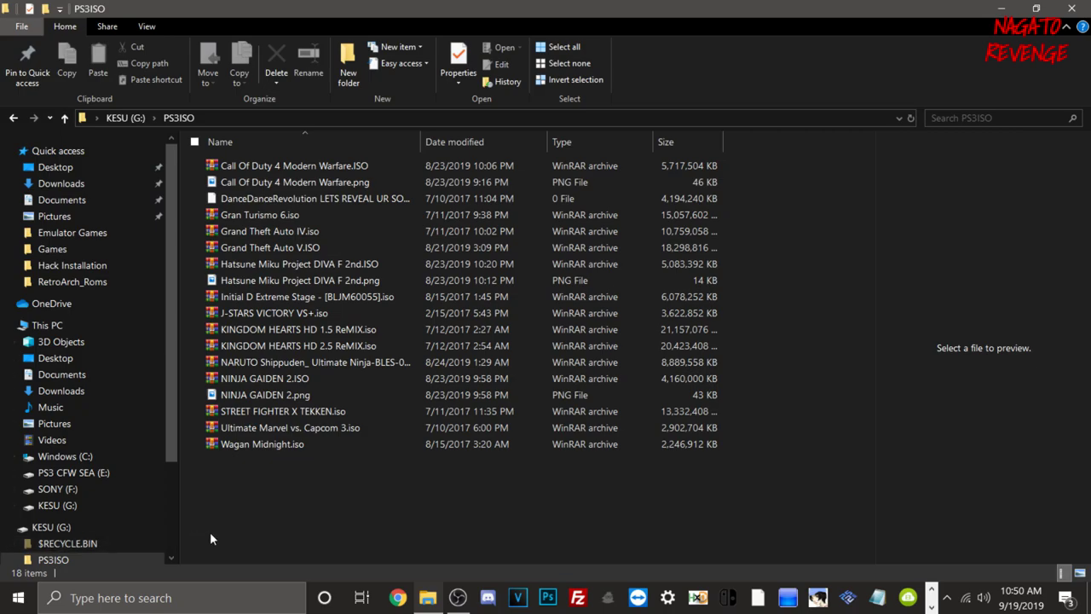
pyautogui.moveTo(235, 516); pyautogui.dragTo(252, 162)
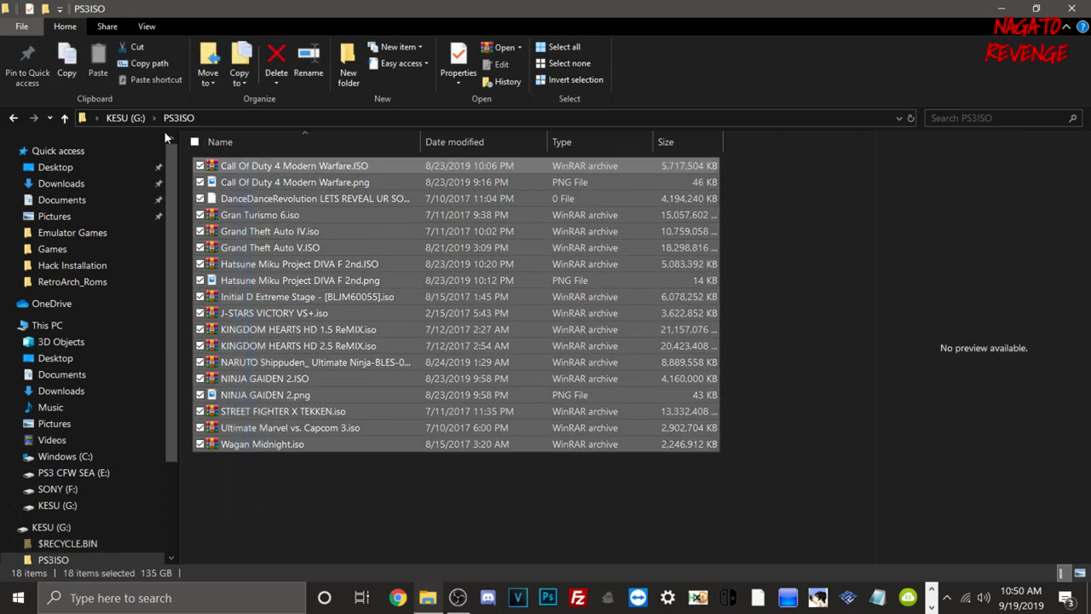
pyautogui.click(126, 117)
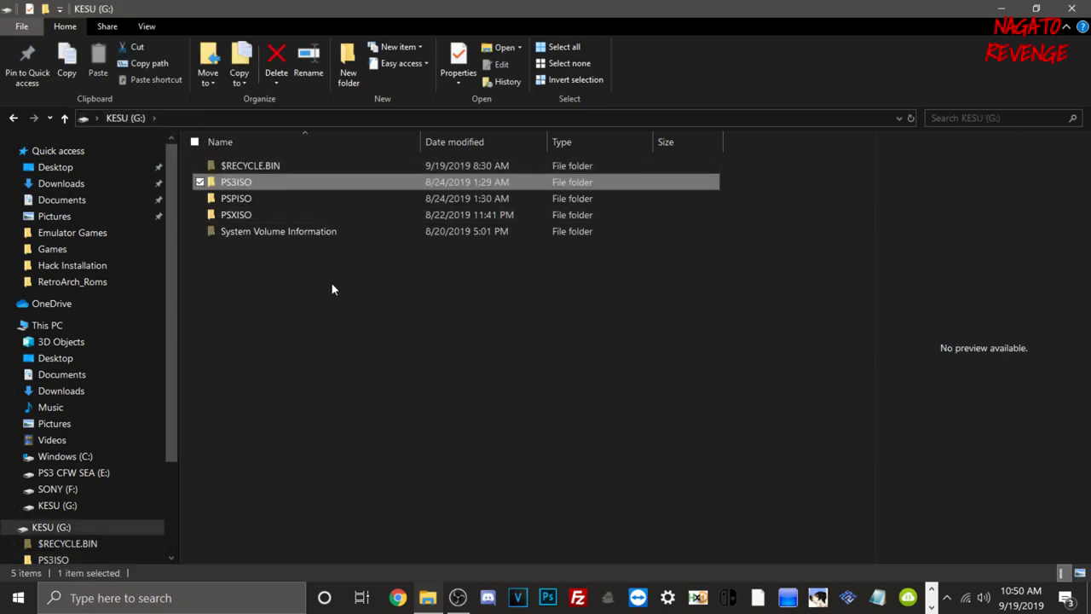
pyautogui.doubleClick(222, 215)
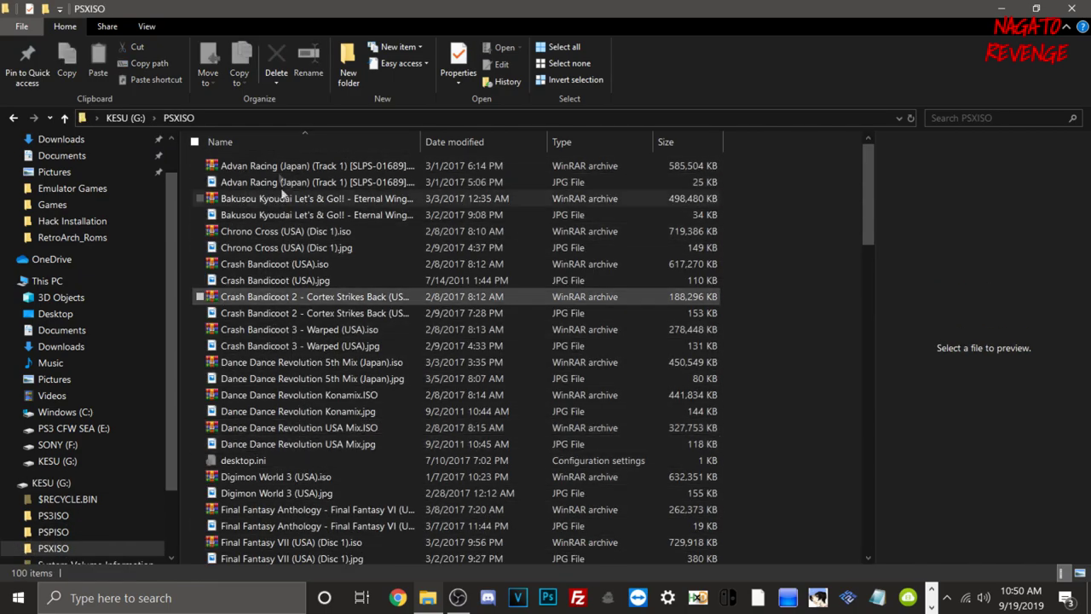
pyautogui.click(126, 118)
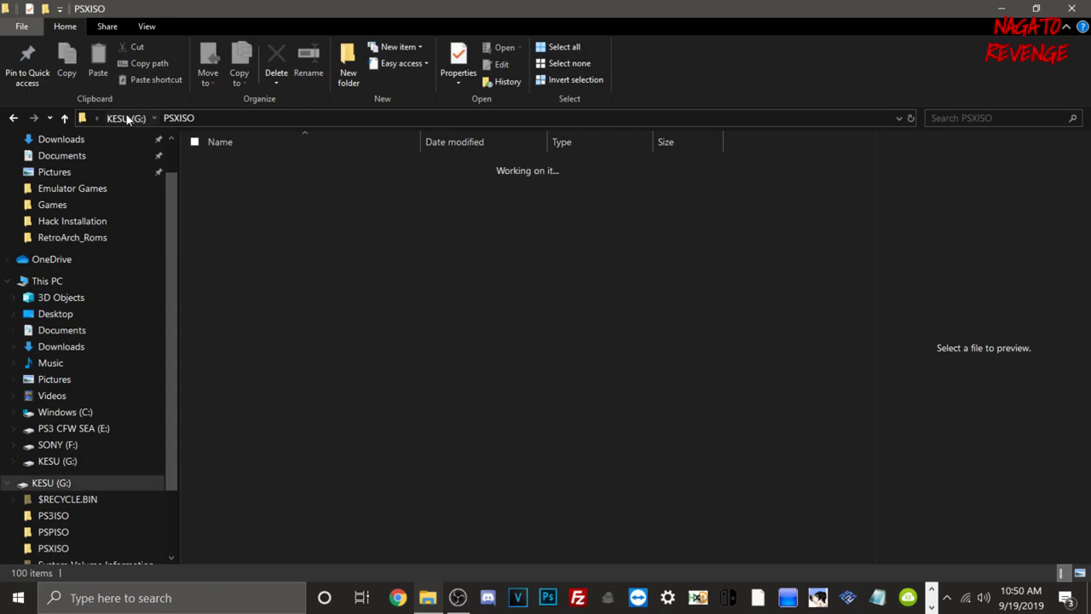
# Check the file system and capacity of the KESU (G:) drive in its properties
pyautogui.rightClick(81, 492)
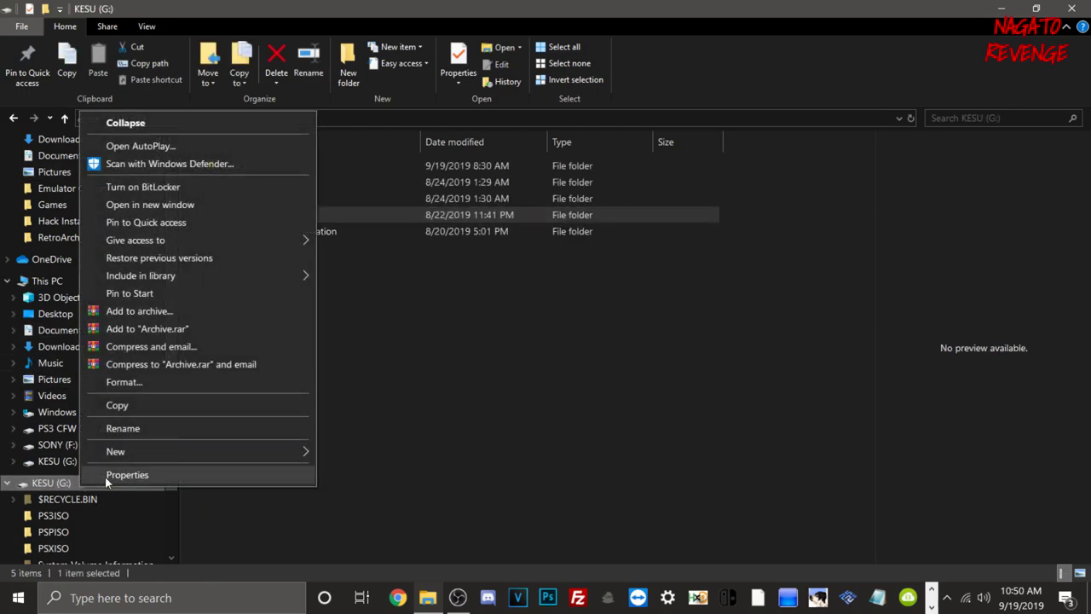
pyautogui.click(115, 475)
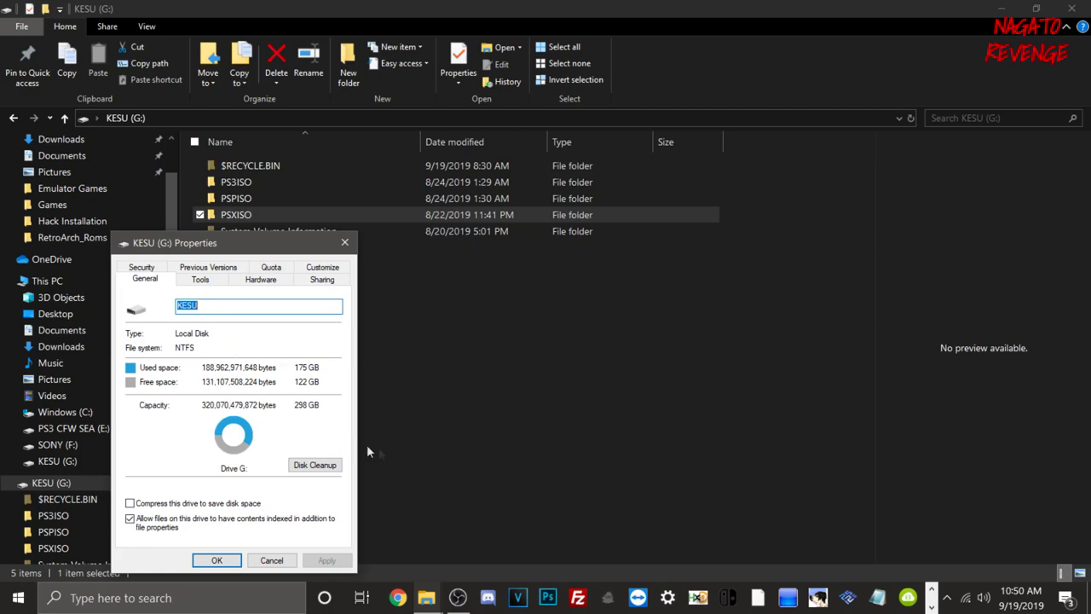
pyautogui.click(273, 560)
# Bring up the format settings for the KESU (G:) drive and choose the NTFS file system with the 298 GB capacity
pyautogui.rightClick(67, 485)
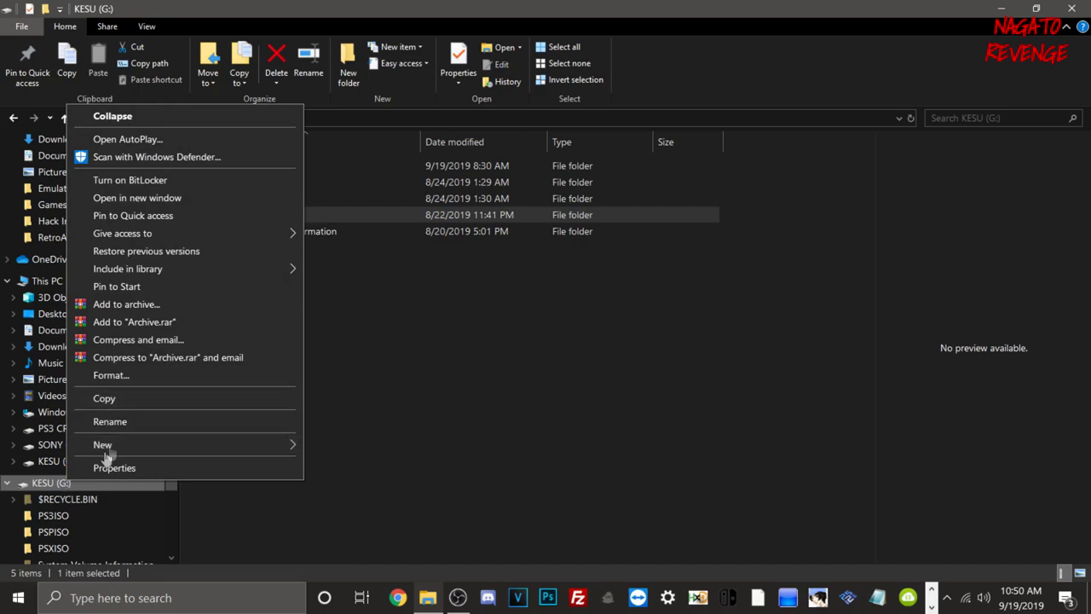
pyautogui.click(109, 377)
pyautogui.click(129, 306)
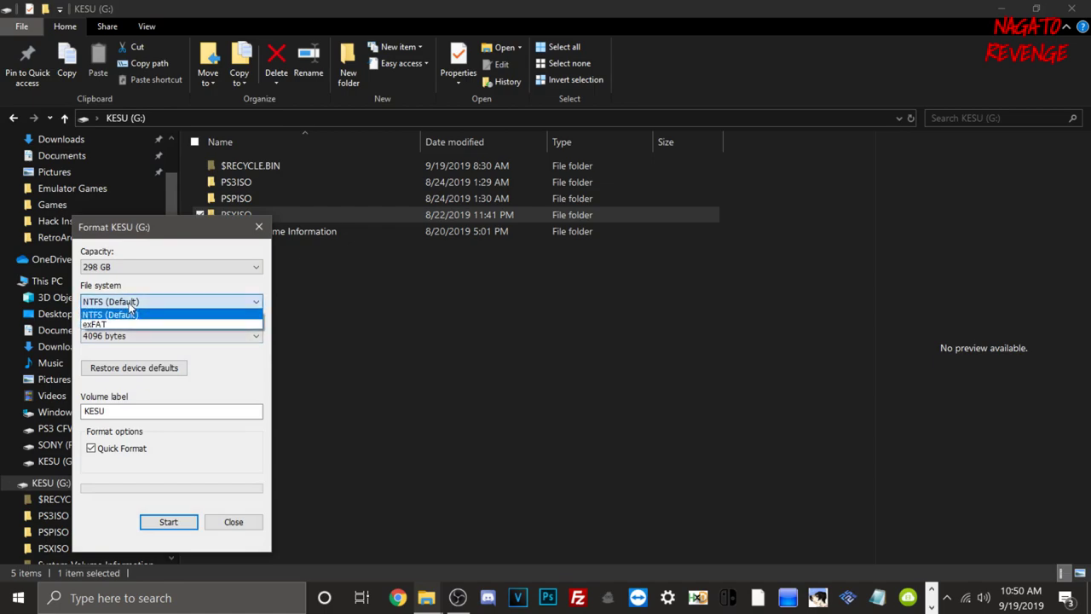
pyautogui.click(126, 324)
pyautogui.click(127, 304)
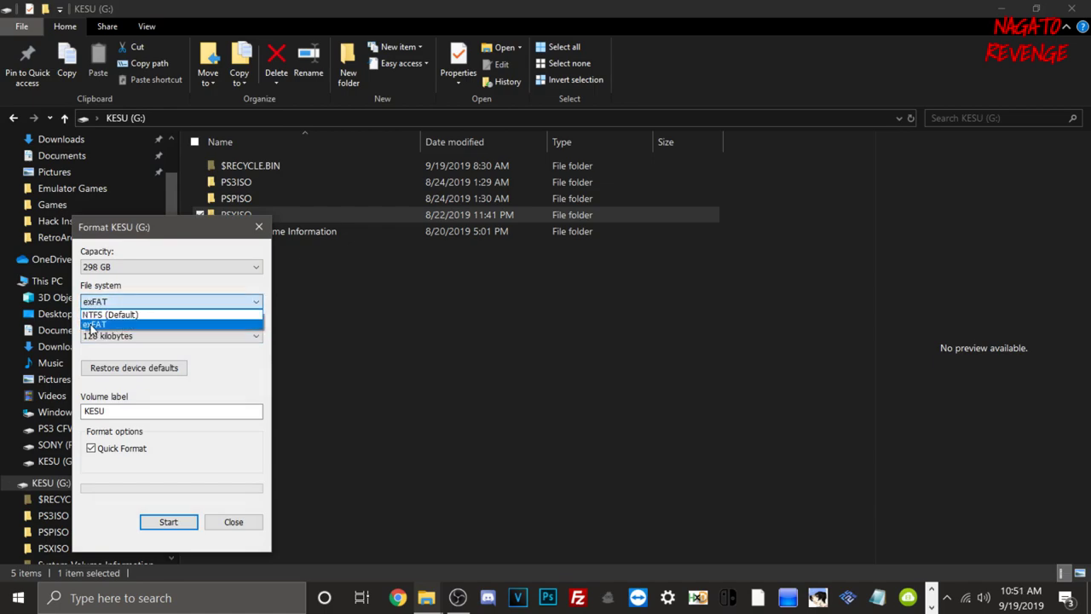
pyautogui.click(95, 315)
pyautogui.click(93, 266)
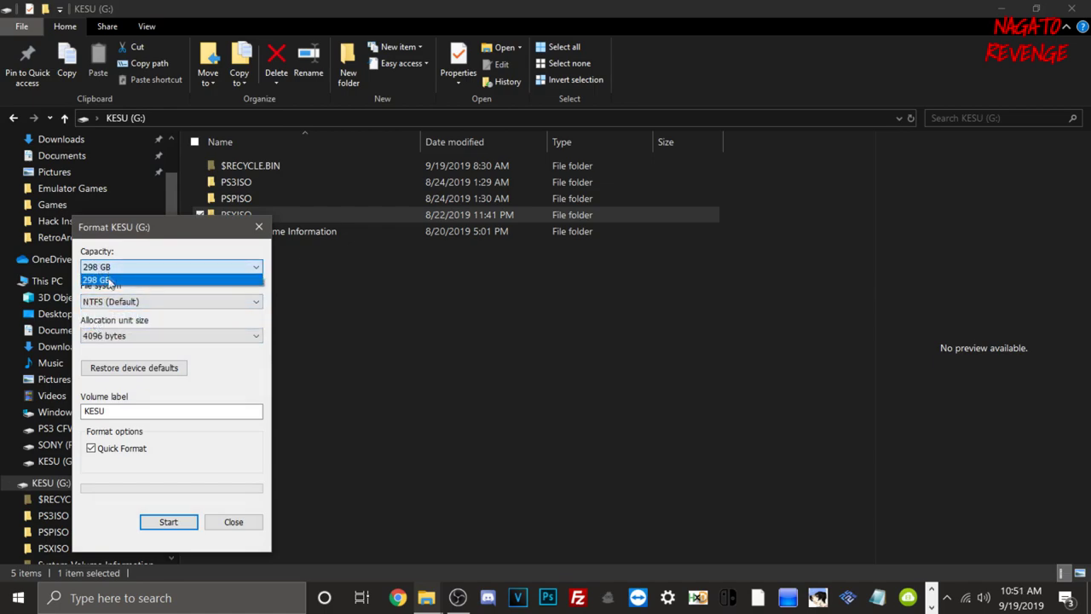
pyautogui.click(148, 283)
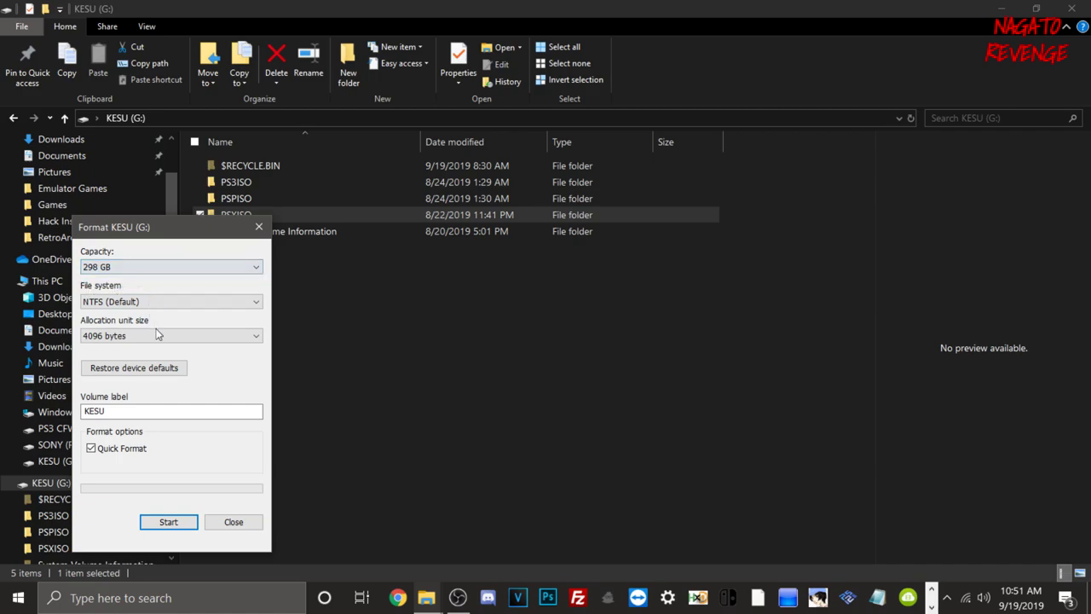
# Set the allocation unit size to Default allocation size, keeping the volume label KESU and Quick Format enabled
pyautogui.click(156, 335)
pyautogui.scroll(1, 161, 349)
pyautogui.click(128, 348)
pyautogui.doubleClick(178, 413)
pyautogui.moveTo(93, 403); pyautogui.dragTo(85, 403)
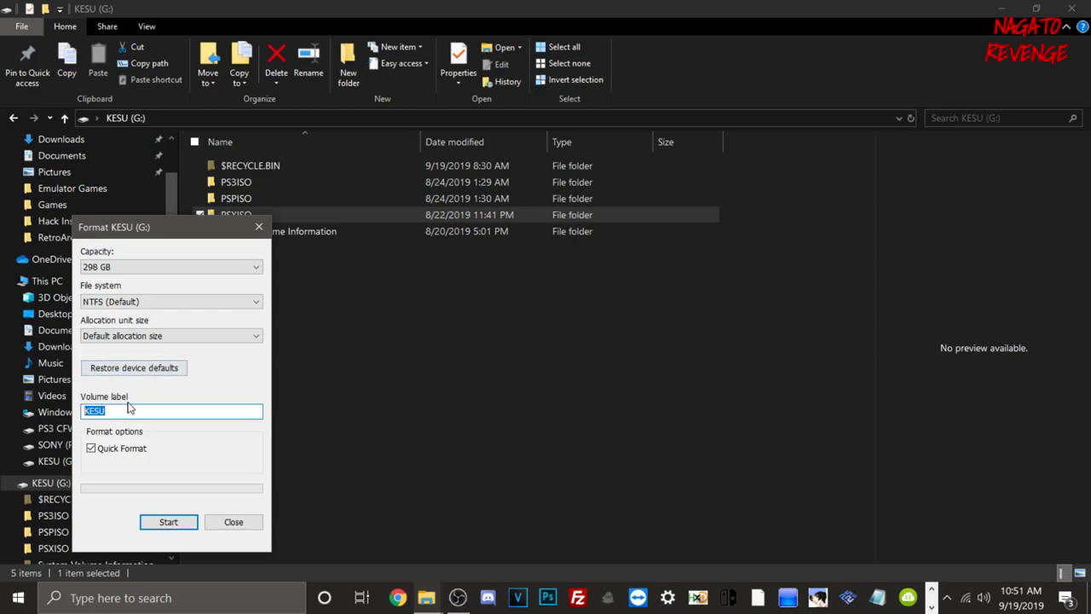
pyautogui.click(90, 447)
pyautogui.click(90, 447)
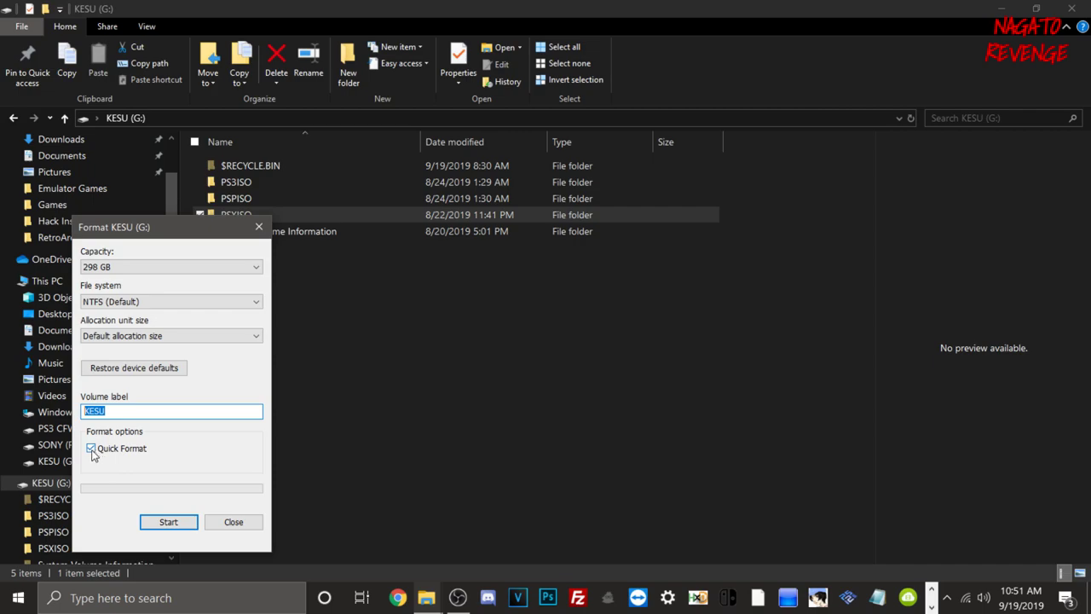
# Run the format of the KESU (G:) drive, approve erasing its data, and close the format dialog when it completes
pyautogui.click(169, 521)
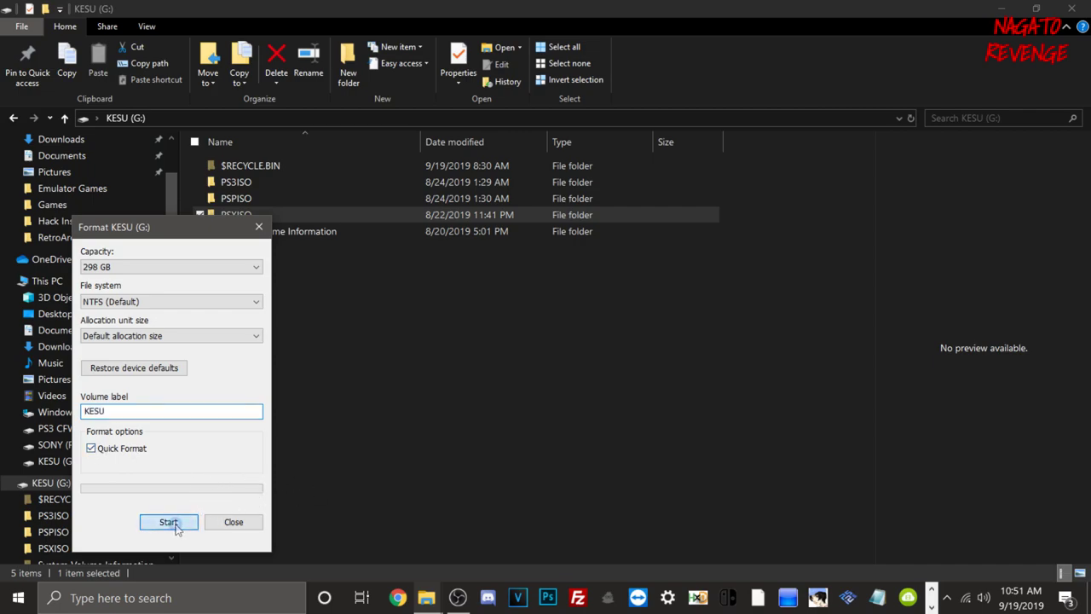
pyautogui.click(584, 305)
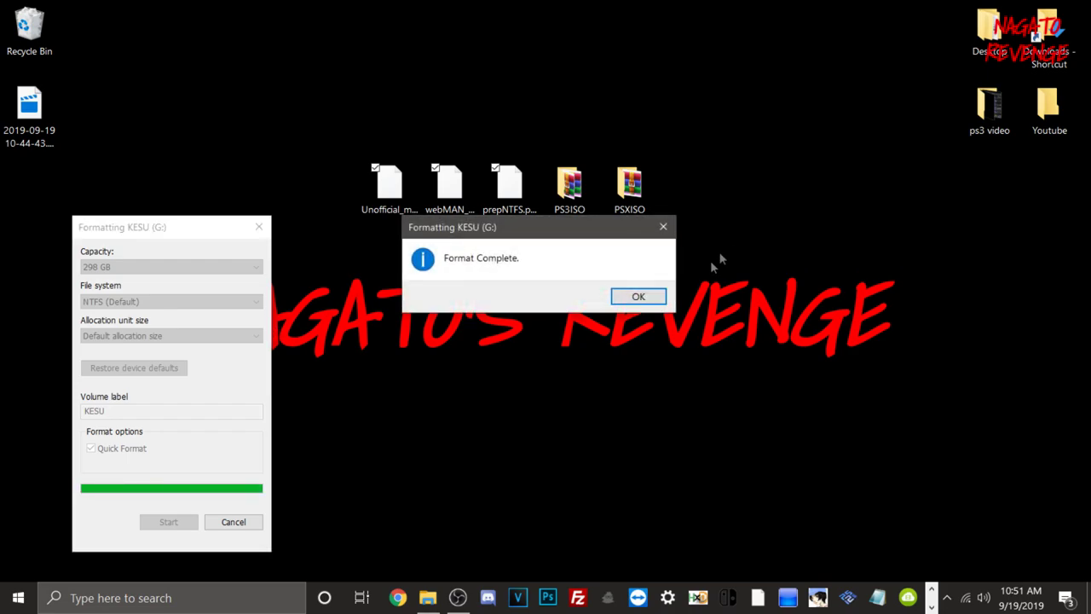
pyautogui.click(639, 295)
pyautogui.click(259, 226)
# Reopen the freshly formatted KESU (G:) drive and verify its file system in the drive properties
pyautogui.click(428, 595)
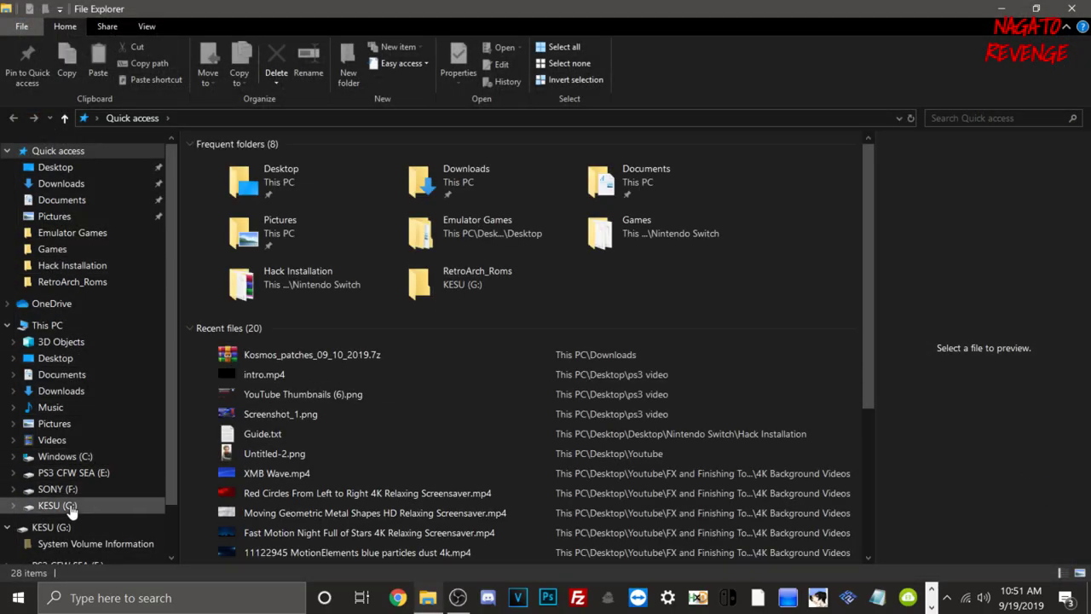
pyautogui.click(57, 506)
pyautogui.rightClick(72, 510)
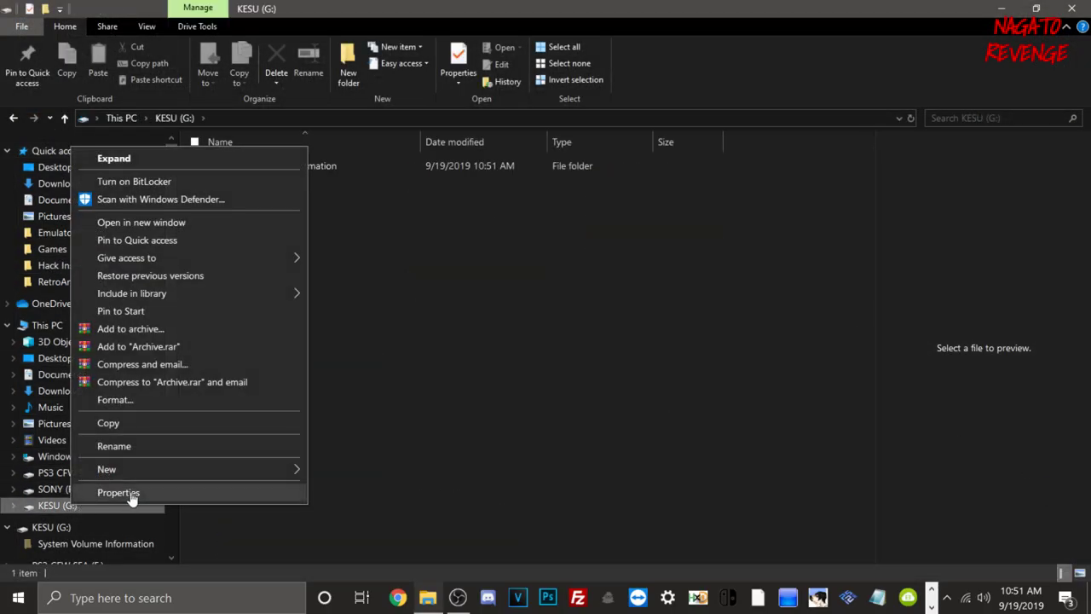
pyautogui.click(162, 491)
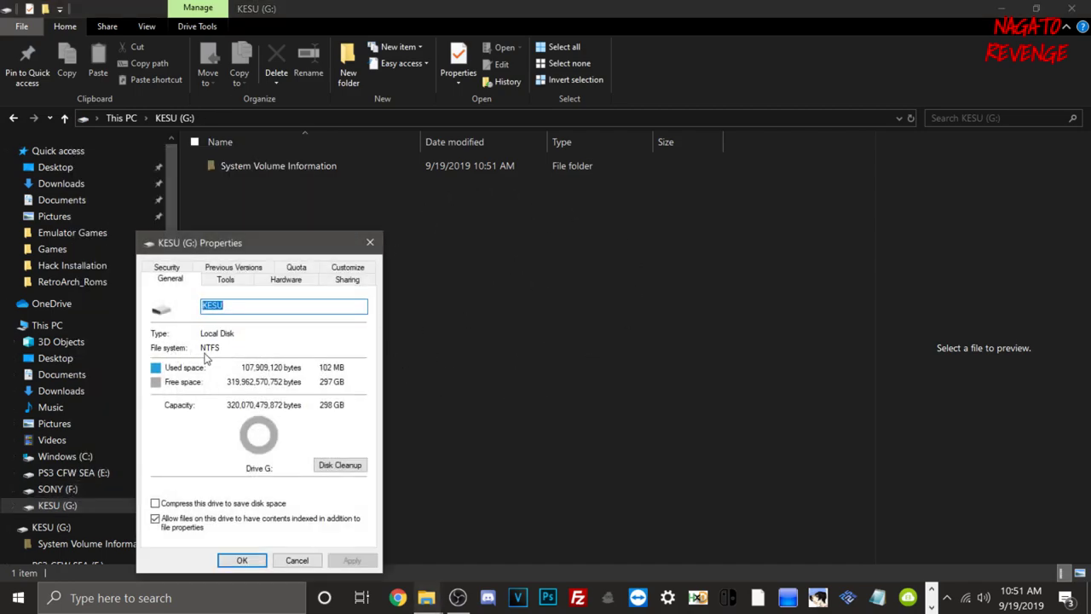
pyautogui.click(370, 242)
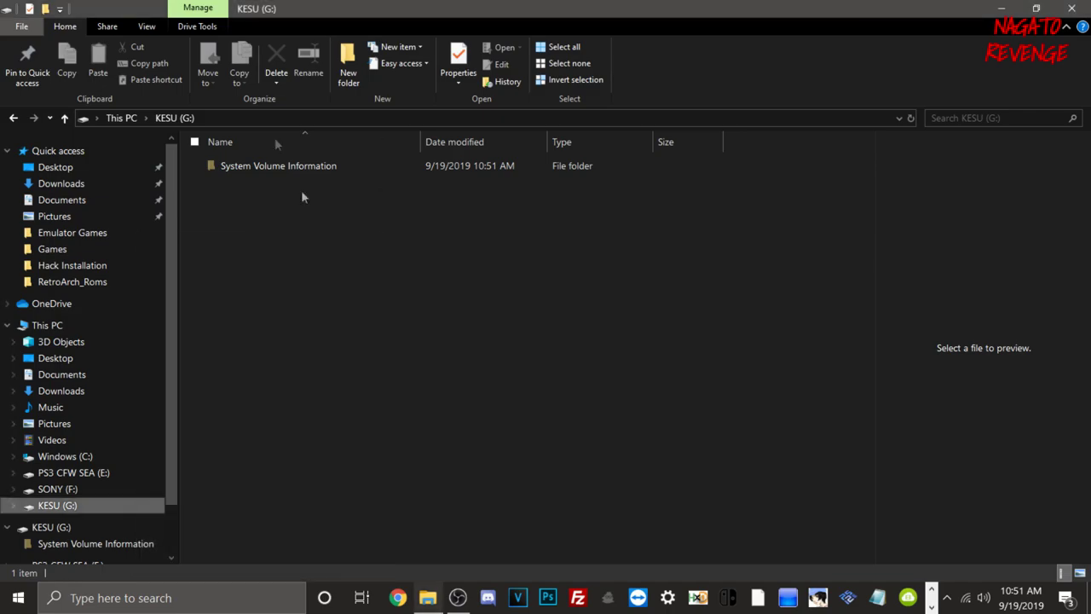
# Restore the KESU (G:) window to a smaller size, stretch it to full height, and copy the PS3ISO and PSXISO desktop folders to the drive root
pyautogui.doubleClick(354, 15)
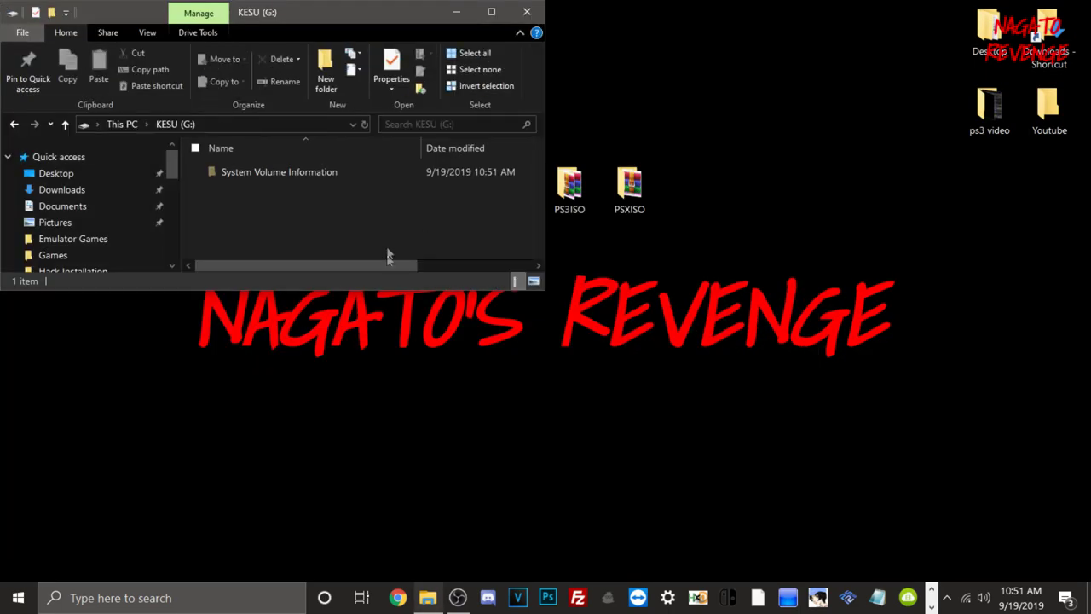
pyautogui.moveTo(407, 291); pyautogui.dragTo(422, 584)
pyautogui.moveTo(717, 243); pyautogui.dragTo(332, 283)
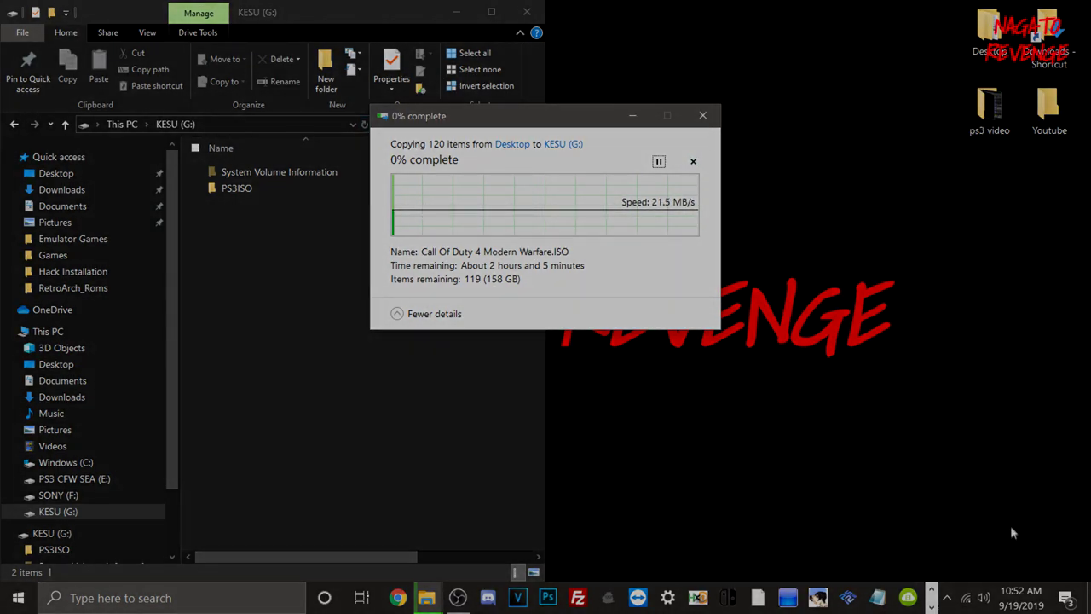
pyautogui.click(948, 597)
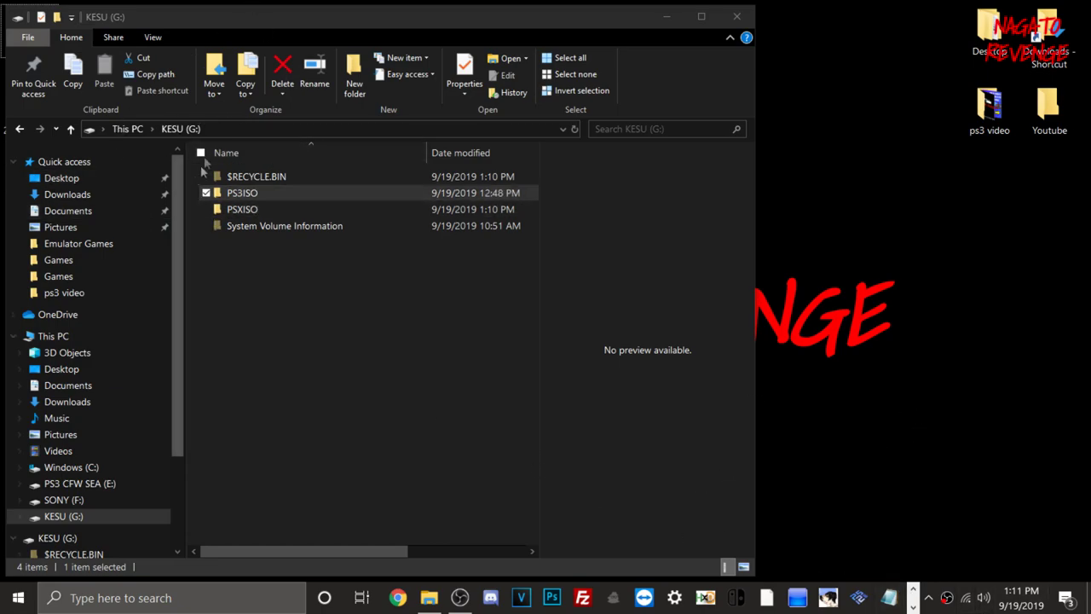
# Maximize the KESU (G:) window, check the game files copied into the PS3ISO folder, and return to the drive root
pyautogui.click(694, 17)
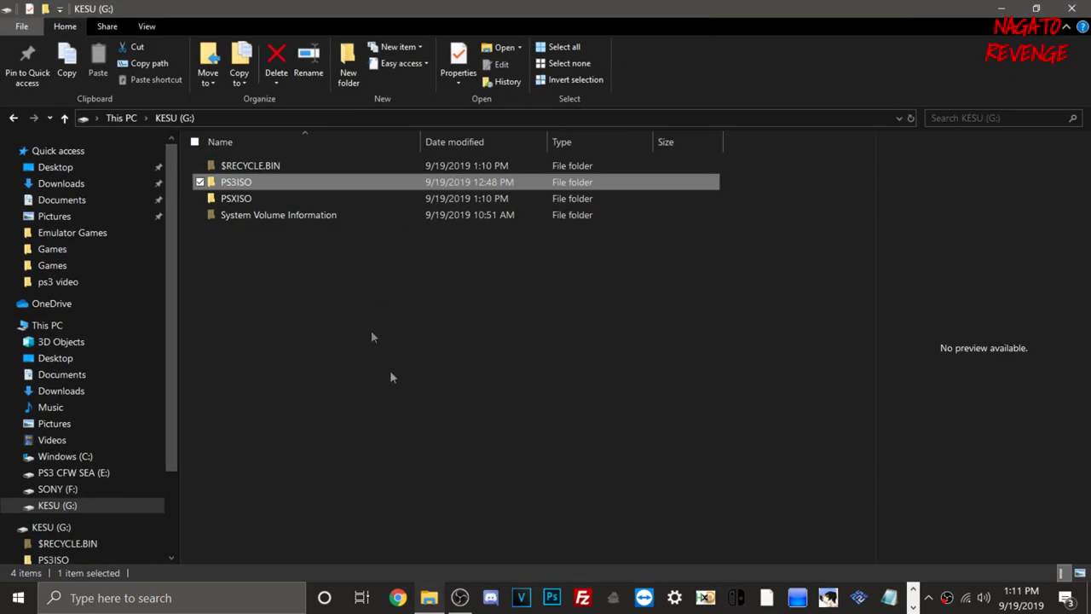
pyautogui.moveTo(238, 189)
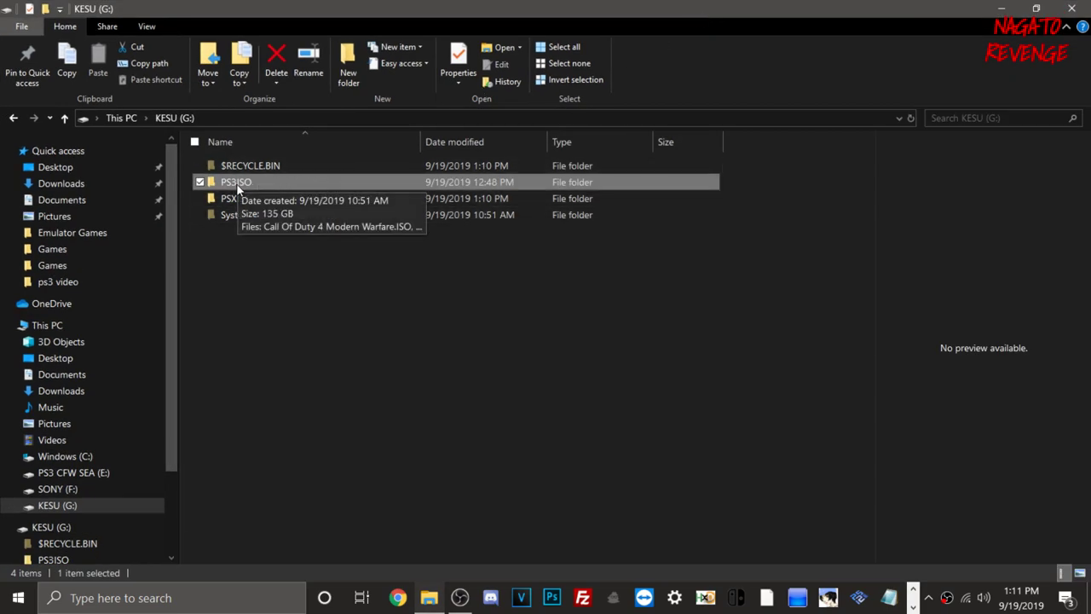
pyautogui.doubleClick(252, 185)
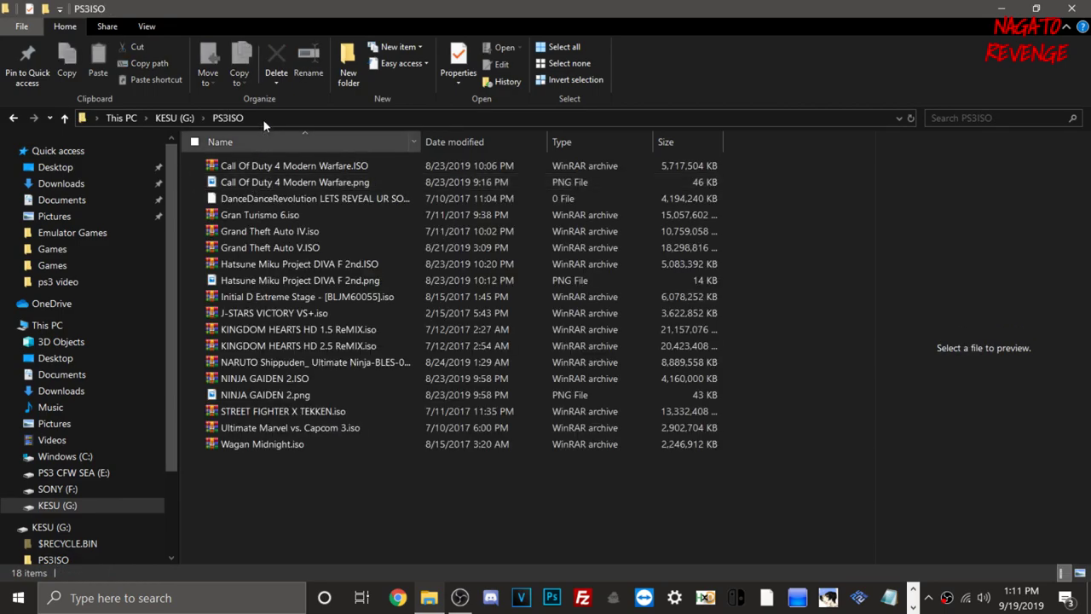
pyautogui.moveTo(315, 492); pyautogui.dragTo(269, 159)
pyautogui.click(170, 119)
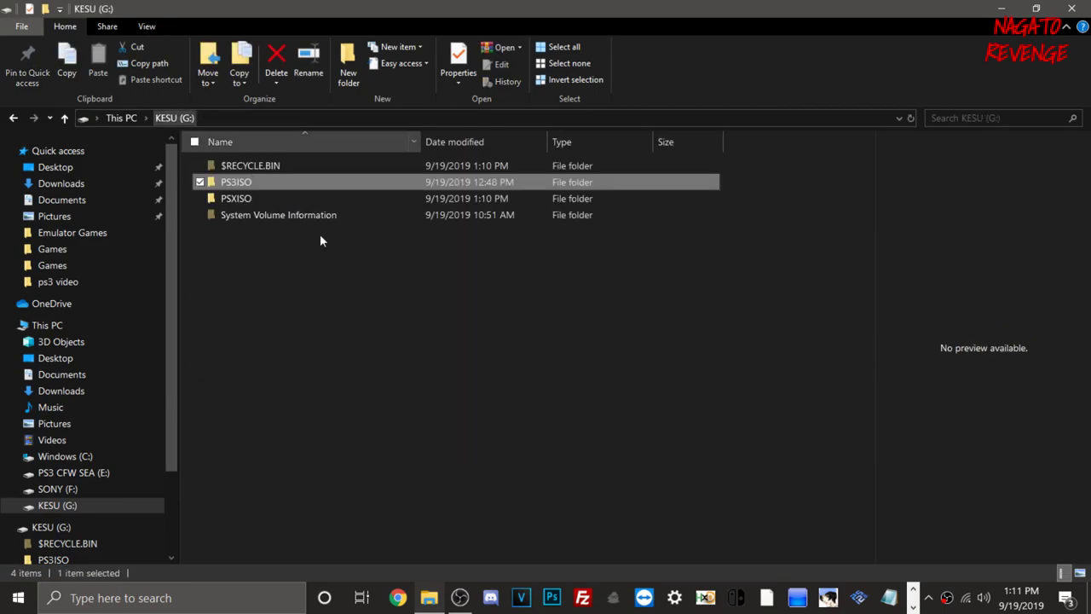
# Look through the game and cover files in the PSXISO folder, return to the drive root, and close the window
pyautogui.doubleClick(246, 198)
pyautogui.scroll(-17, 326, 316)
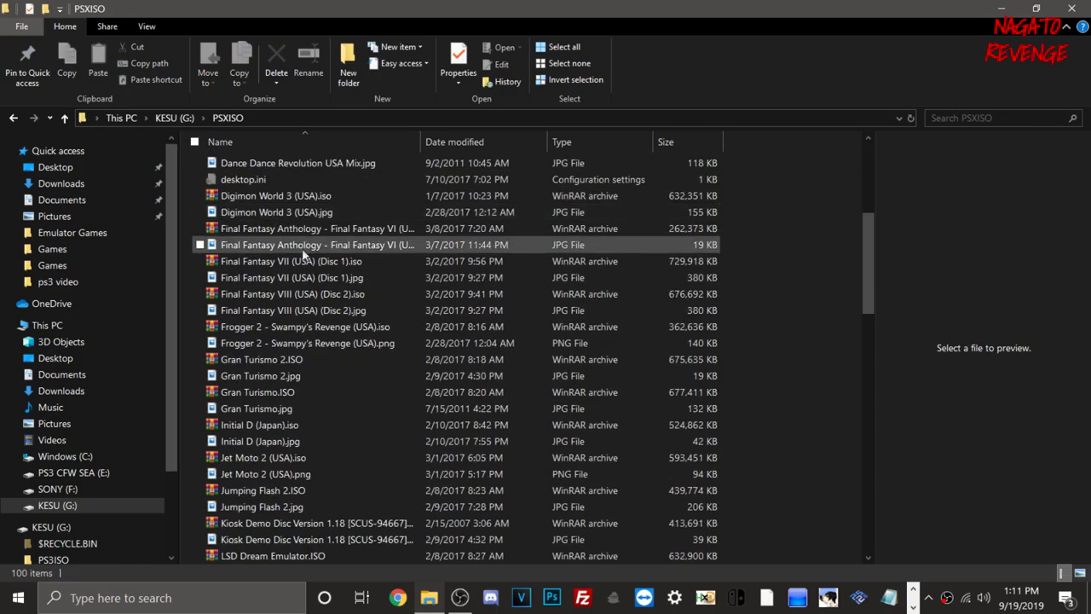
pyautogui.scroll(-6, 333, 336)
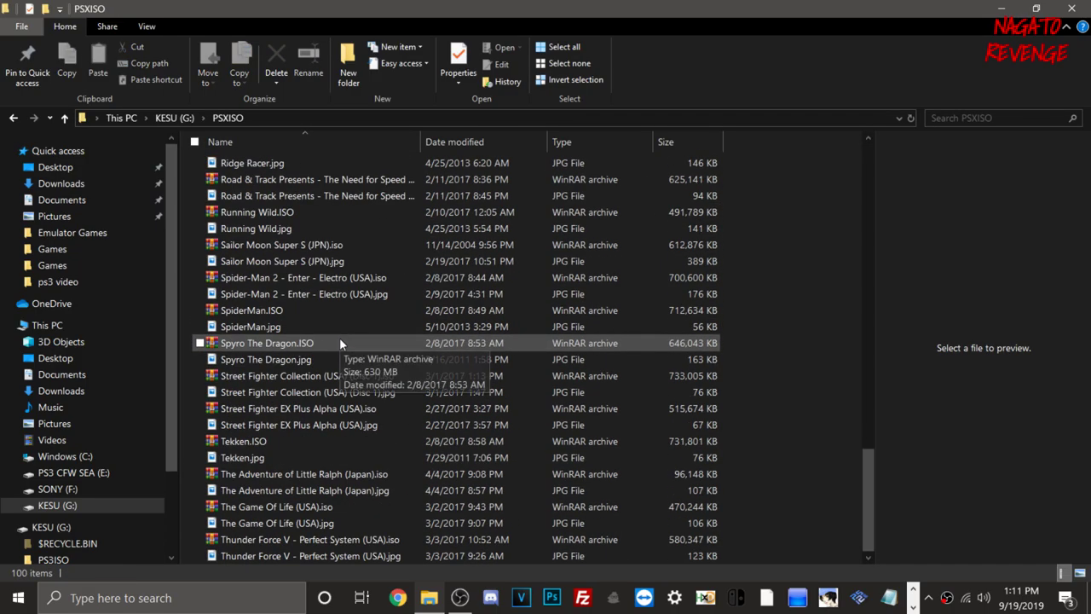
pyautogui.scroll(16, 505, 358)
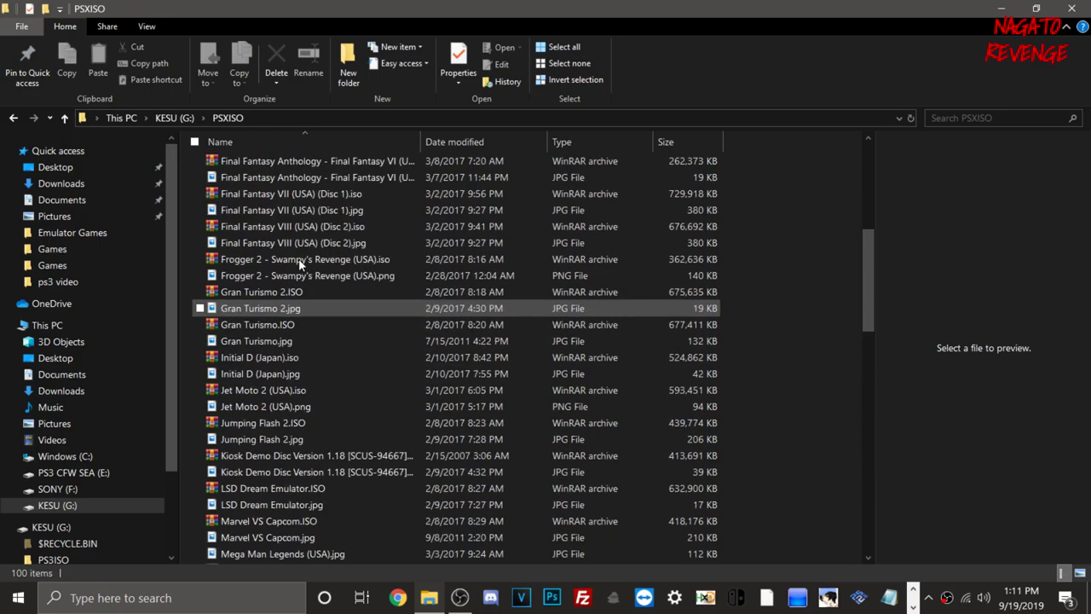
pyautogui.click(174, 118)
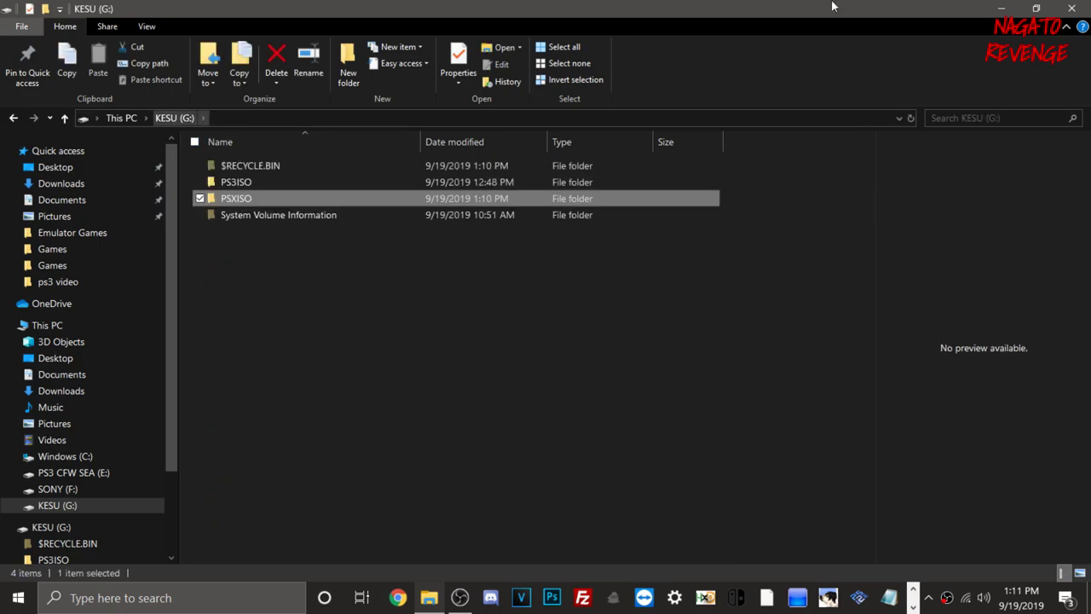
pyautogui.click(1066, 9)
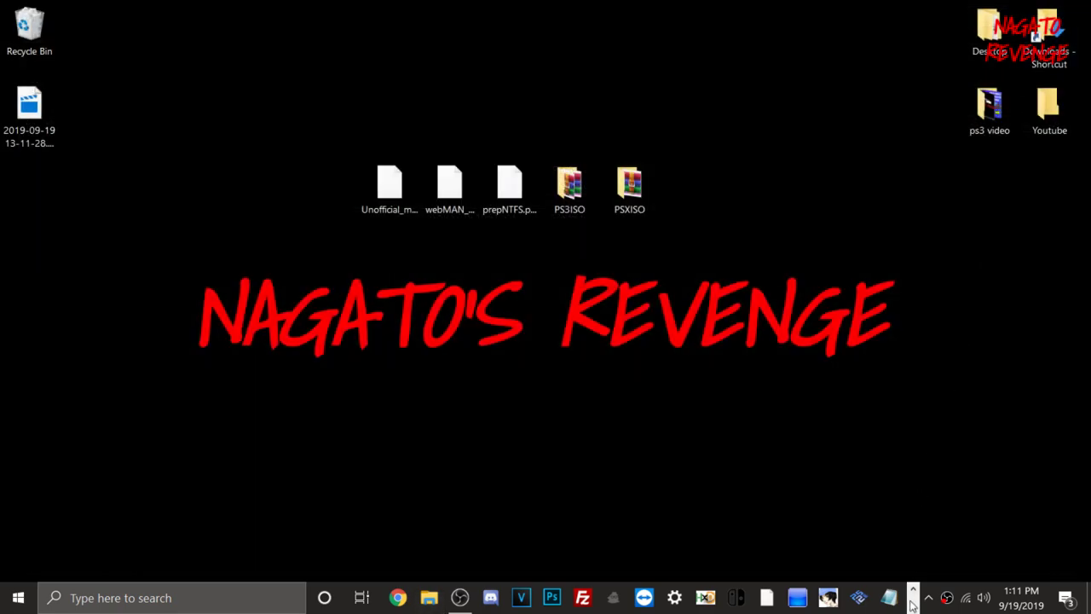
# Safely eject the USB 3.0 drive KESU (G:)
pyautogui.click(931, 600)
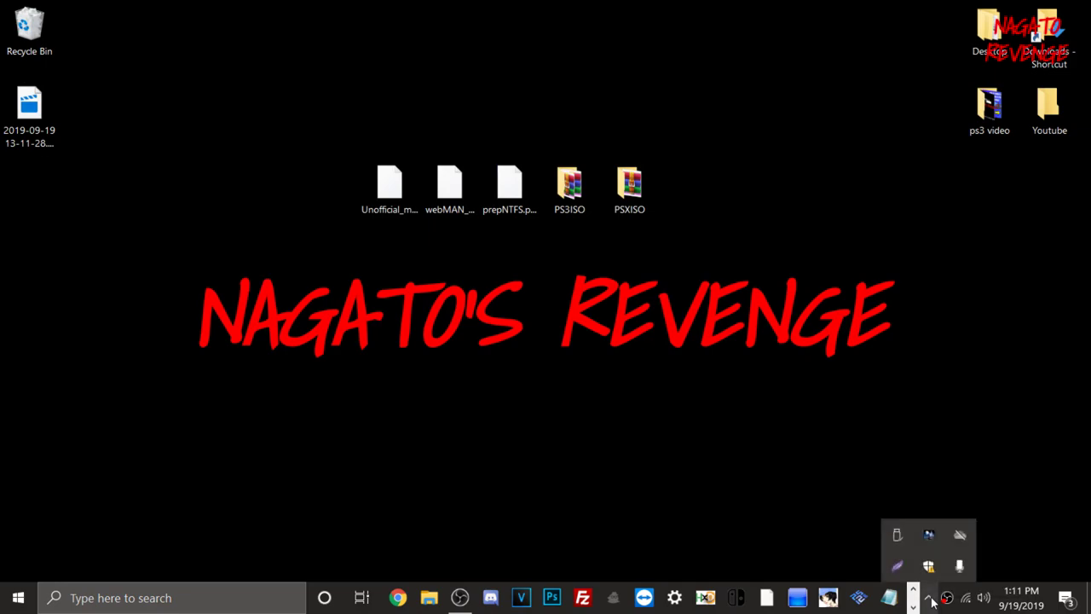
pyautogui.click(896, 534)
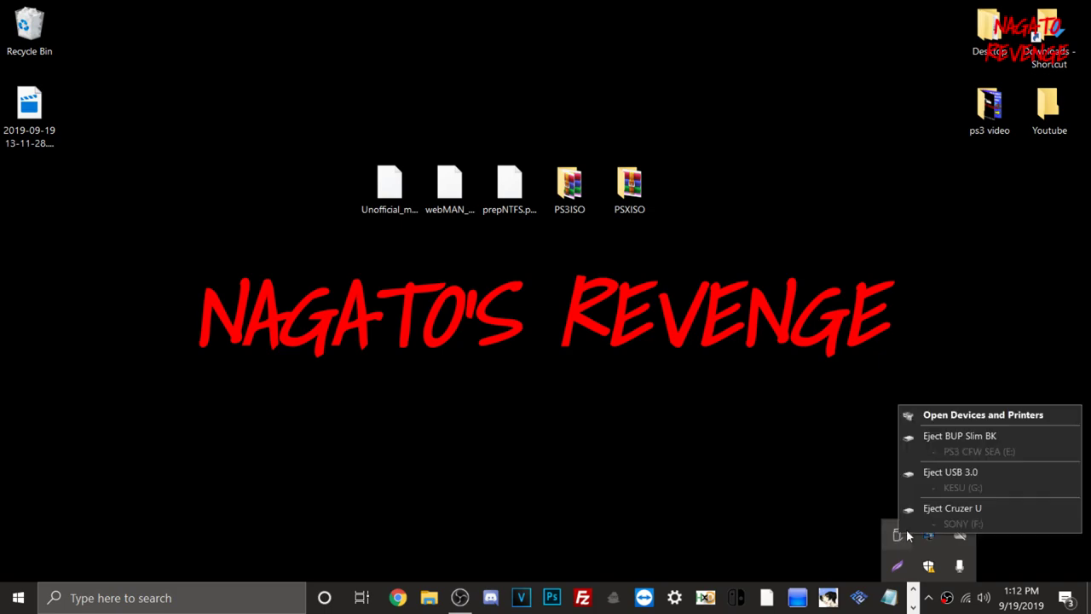
pyautogui.click(943, 471)
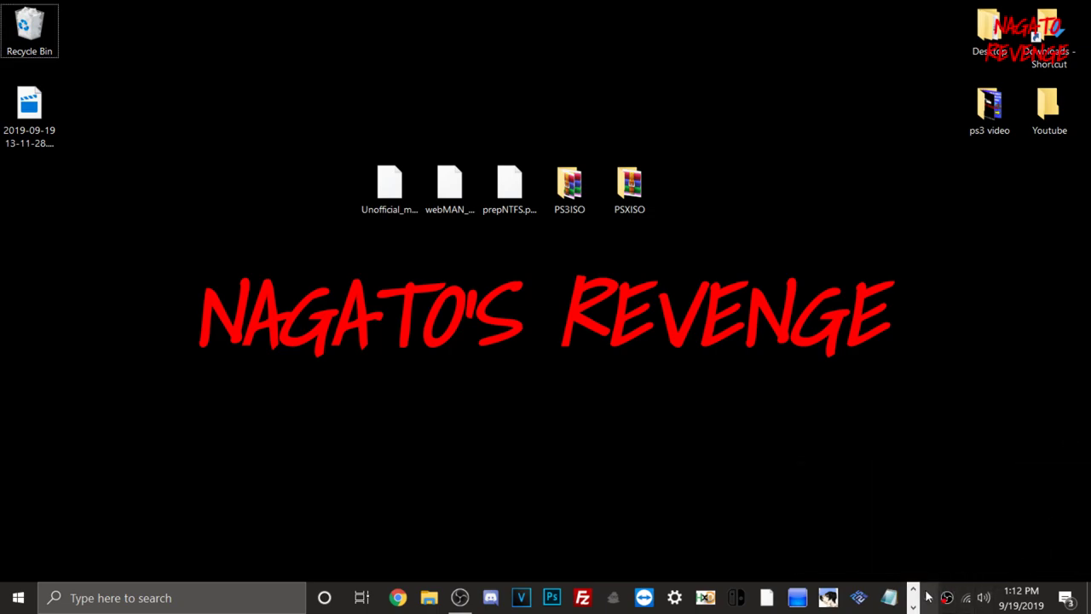
# Safely eject the Cruzer U drive SONY (F:)
pyautogui.click(927, 599)
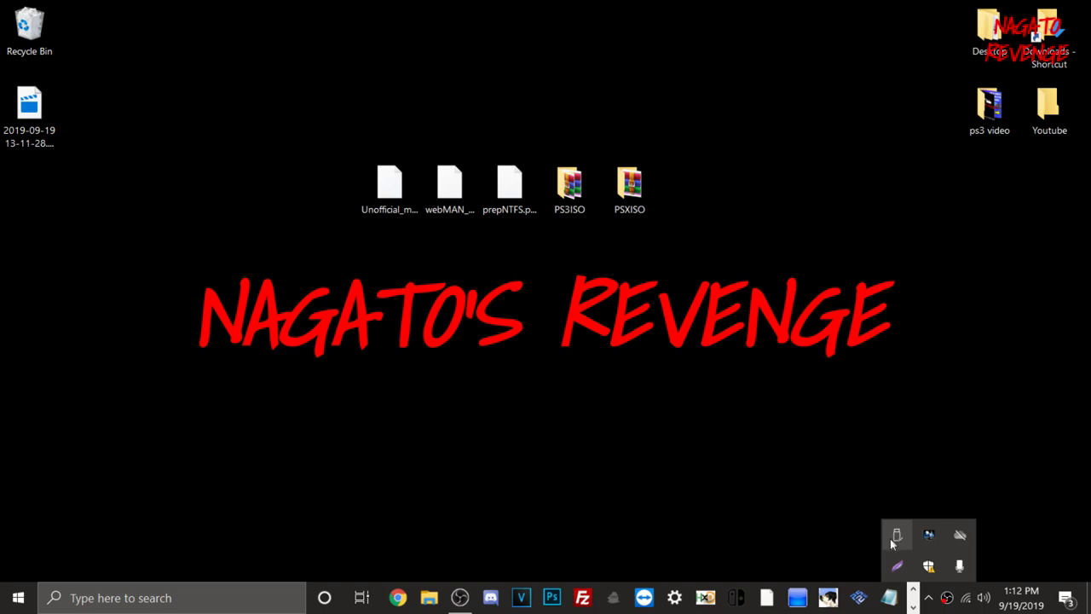
pyautogui.click(896, 536)
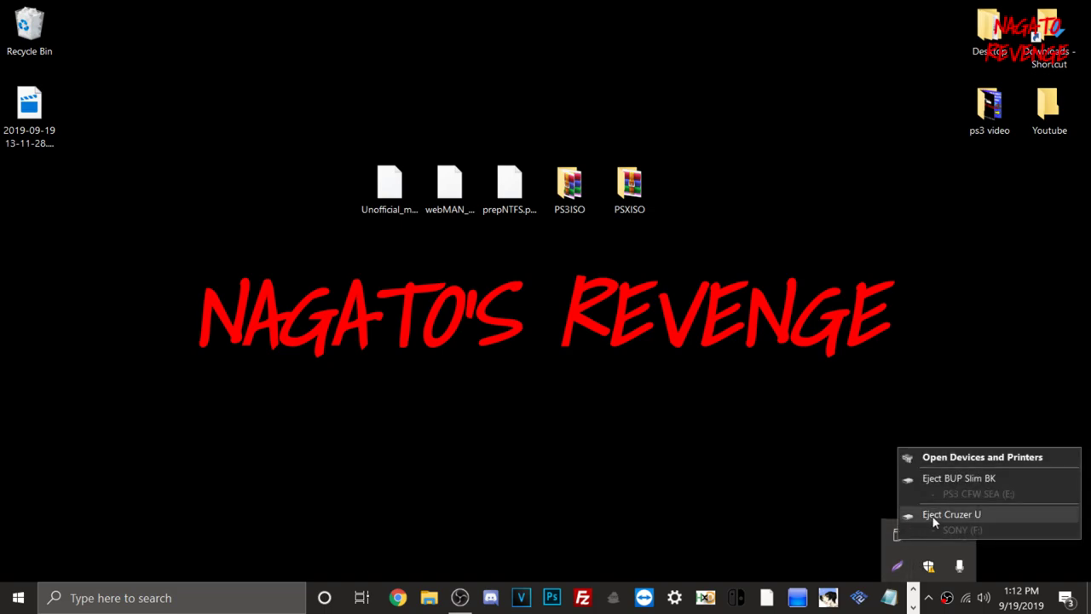
pyautogui.click(933, 517)
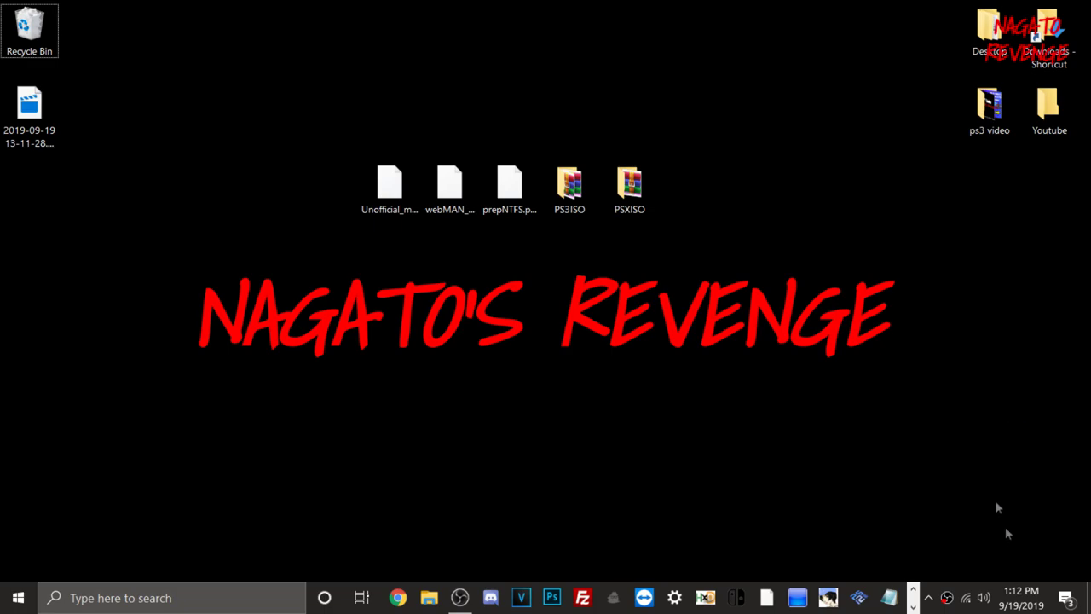
pyautogui.rightClick(946, 601)
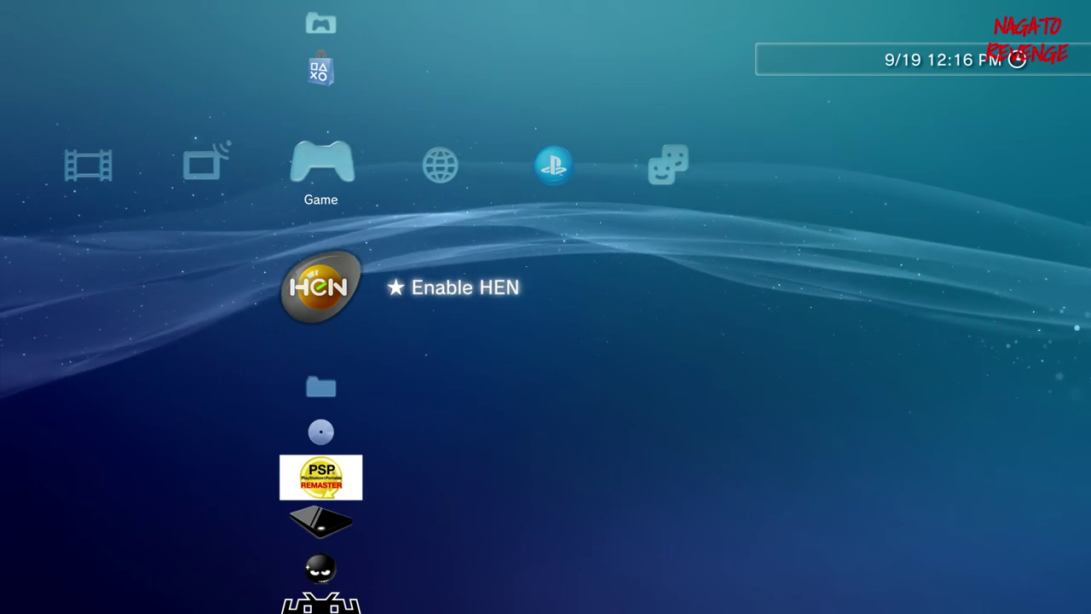
# Switch to the PS3 console and run Enable HEN from the Game category
pyautogui.press('Down')
pyautogui.press('Up')
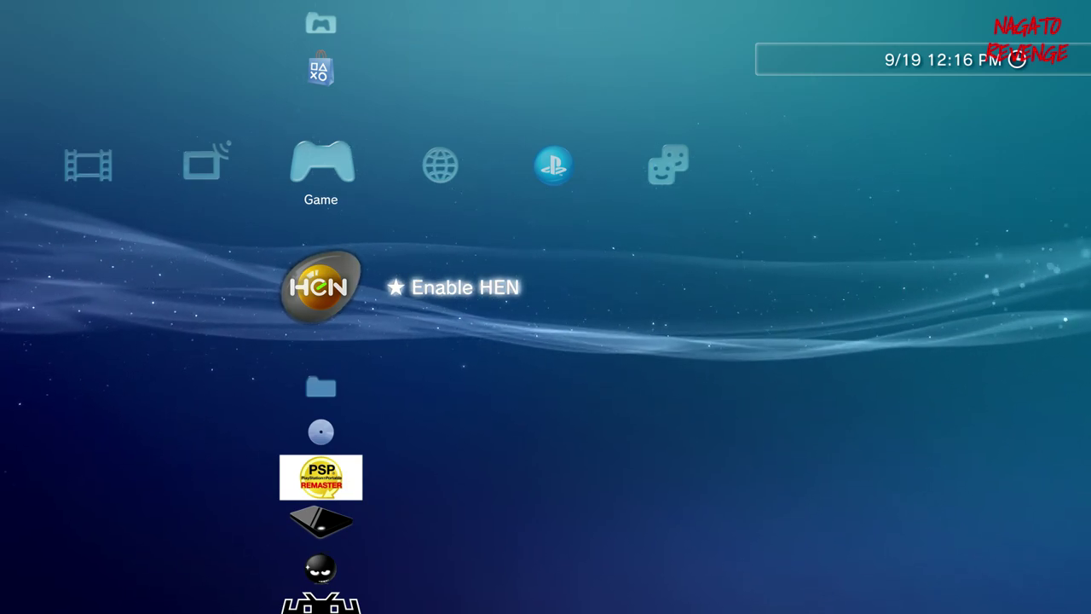
pyautogui.press('Right')
pyautogui.press('Left')
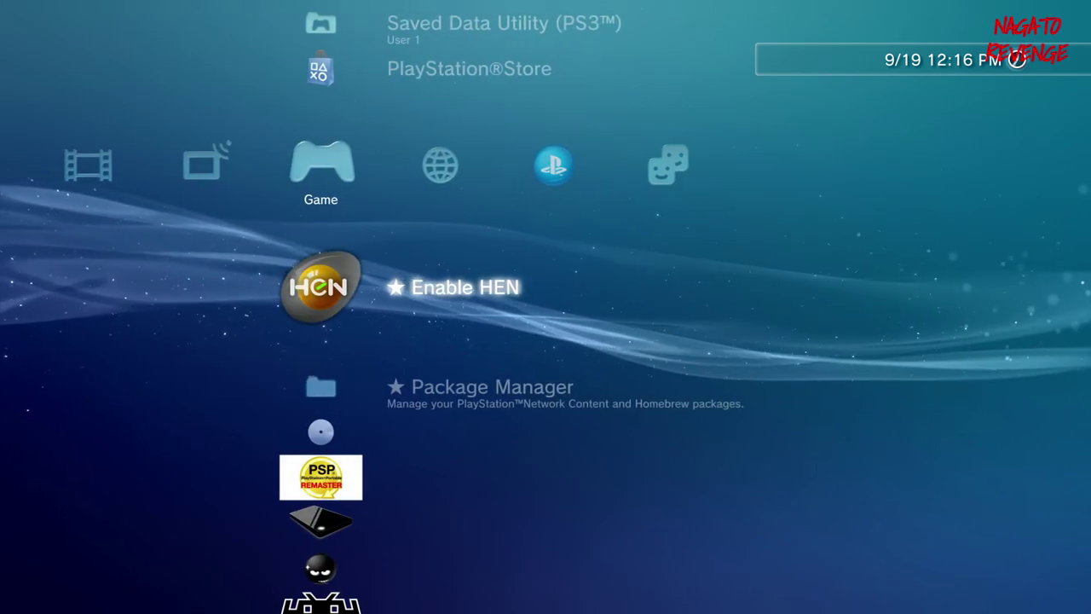
pyautogui.press('Return')
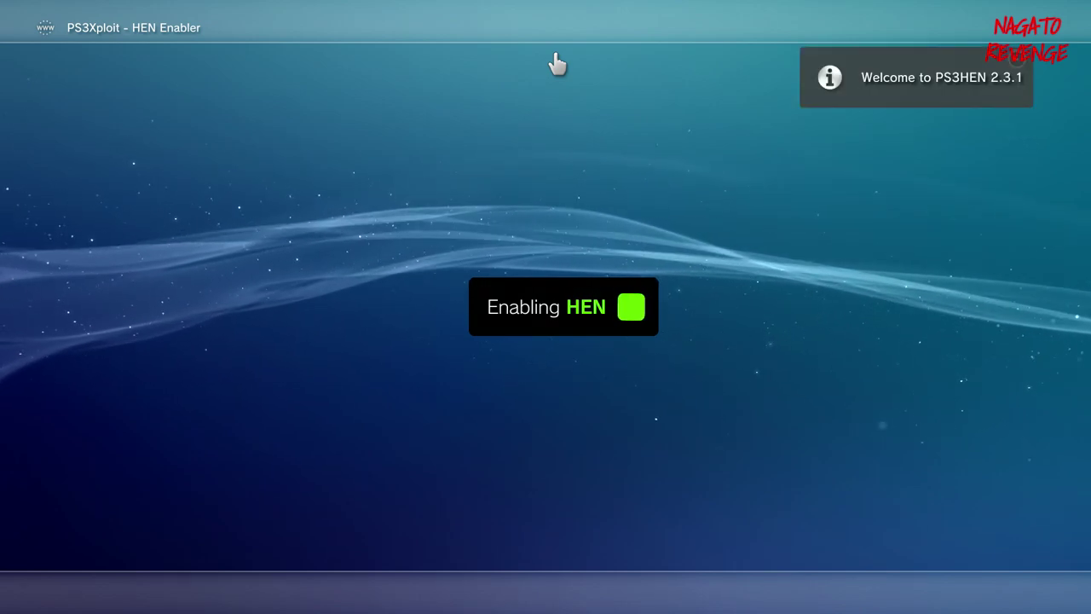
# Close the HEN Enabler browser and open Install Package Files in Package Manager
pyautogui.press('Escape')
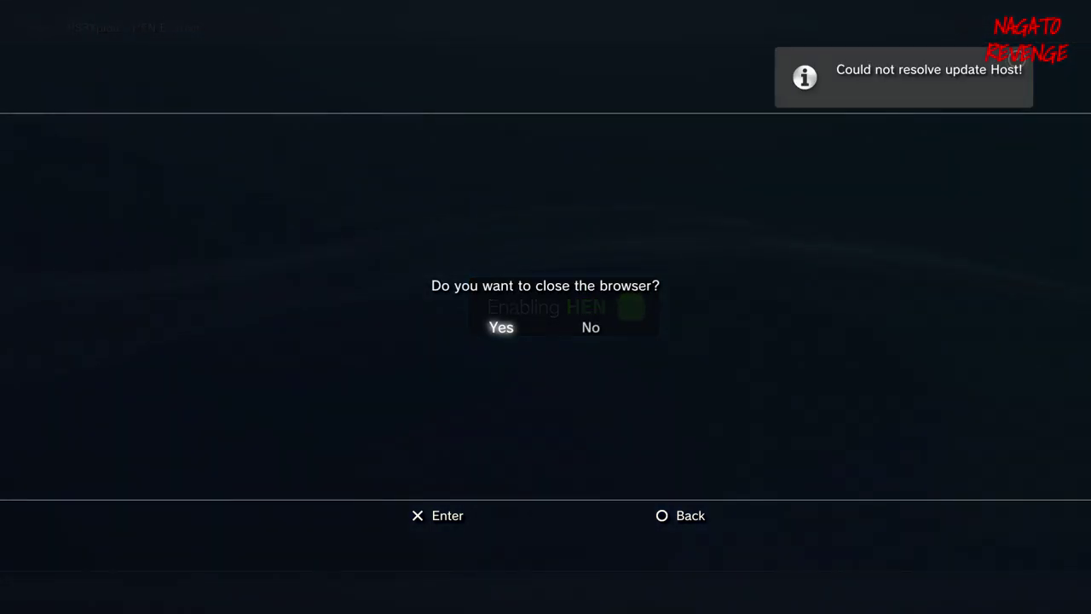
pyautogui.press('Return')
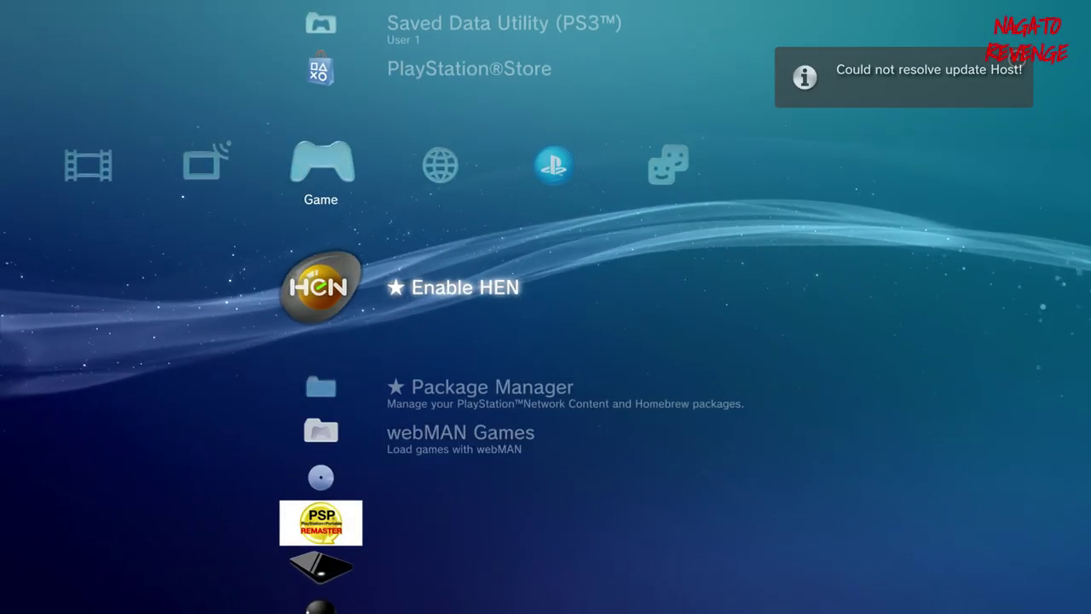
pyautogui.press('Down')
pyautogui.press('Down')
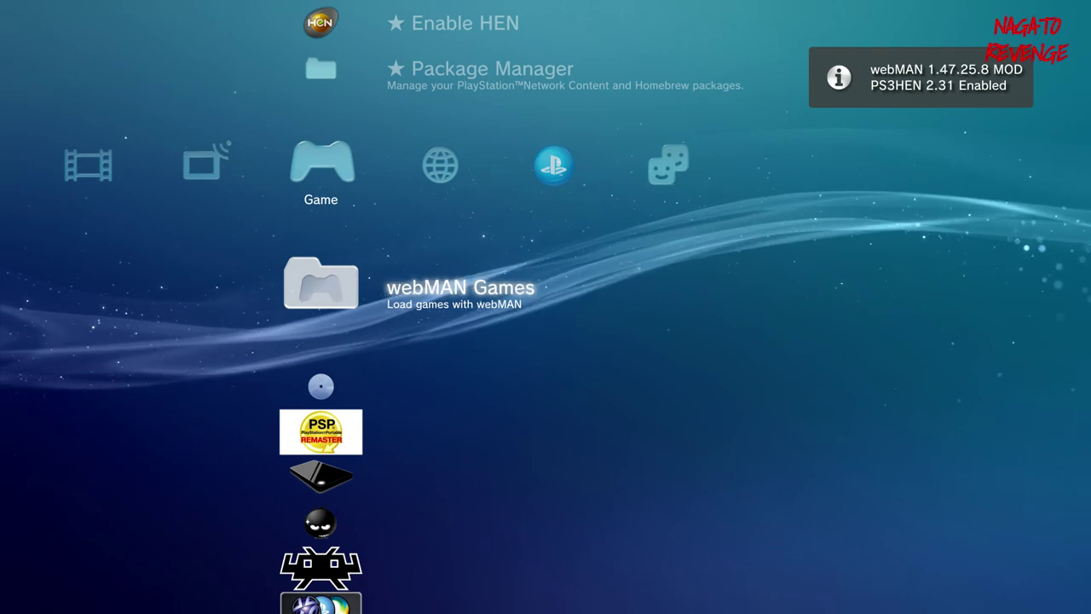
pyautogui.press('Up')
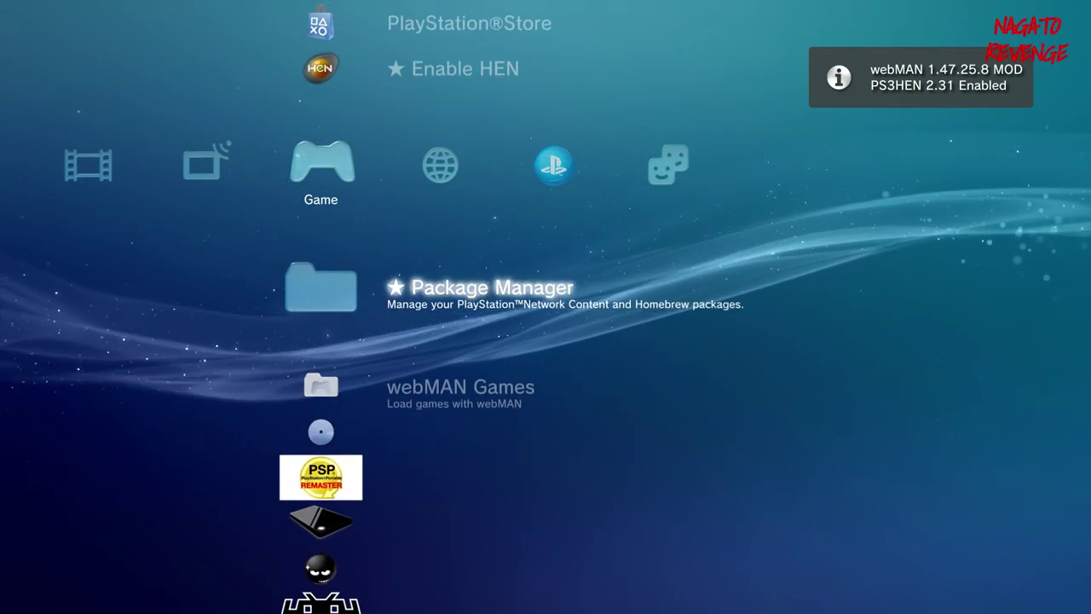
pyautogui.press('Return')
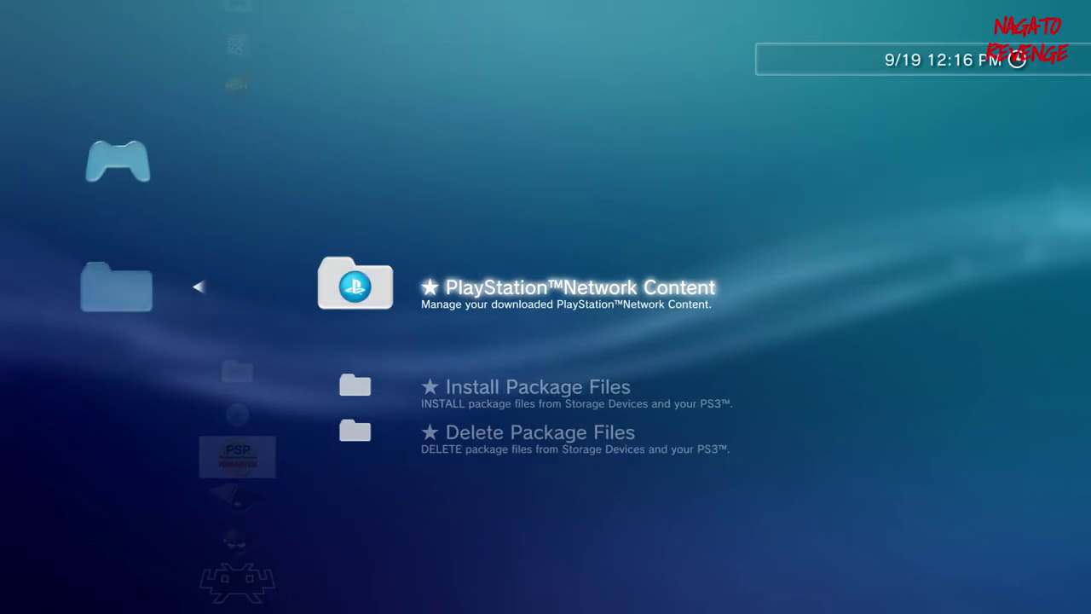
pyautogui.press('Down')
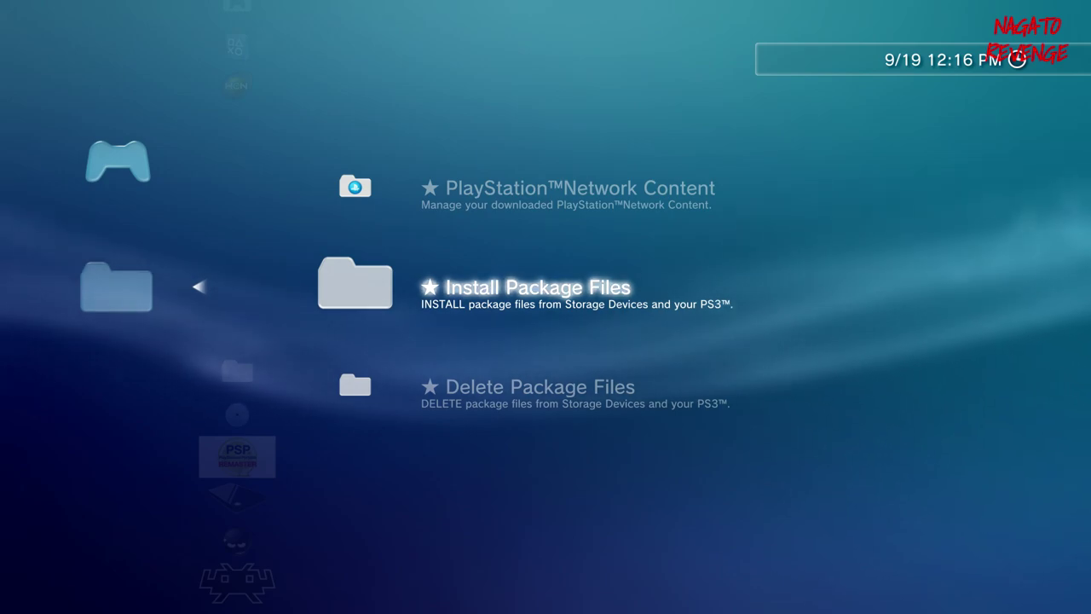
pyautogui.press('Return')
# Open the Standard install source and look through the package files in the storage device's root
pyautogui.press('Down')
pyautogui.press('Down')
pyautogui.press('Return')
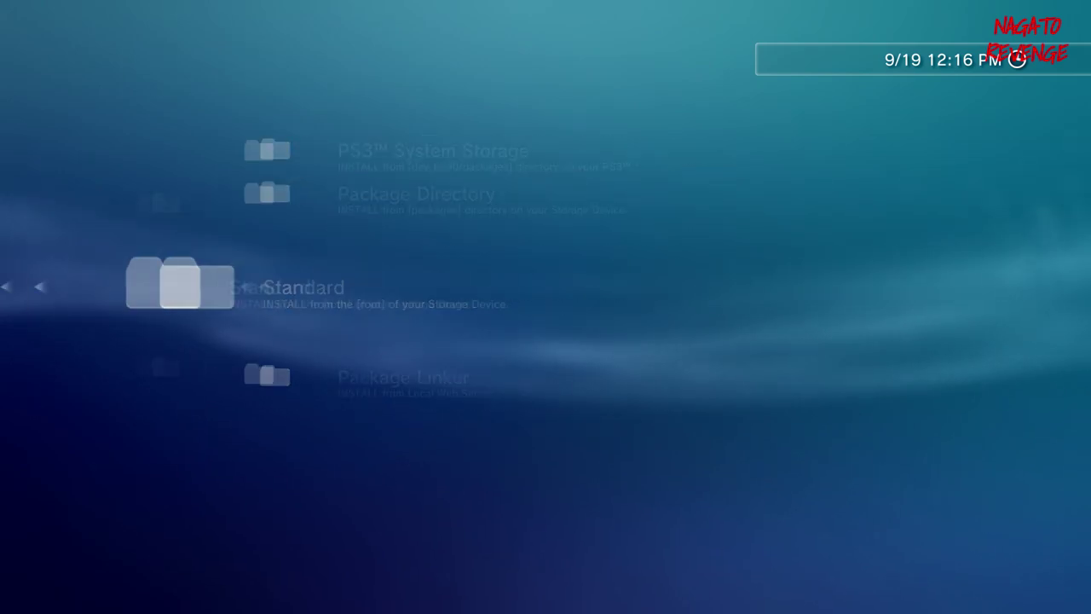
pyautogui.press('Down')
pyautogui.press('Down')
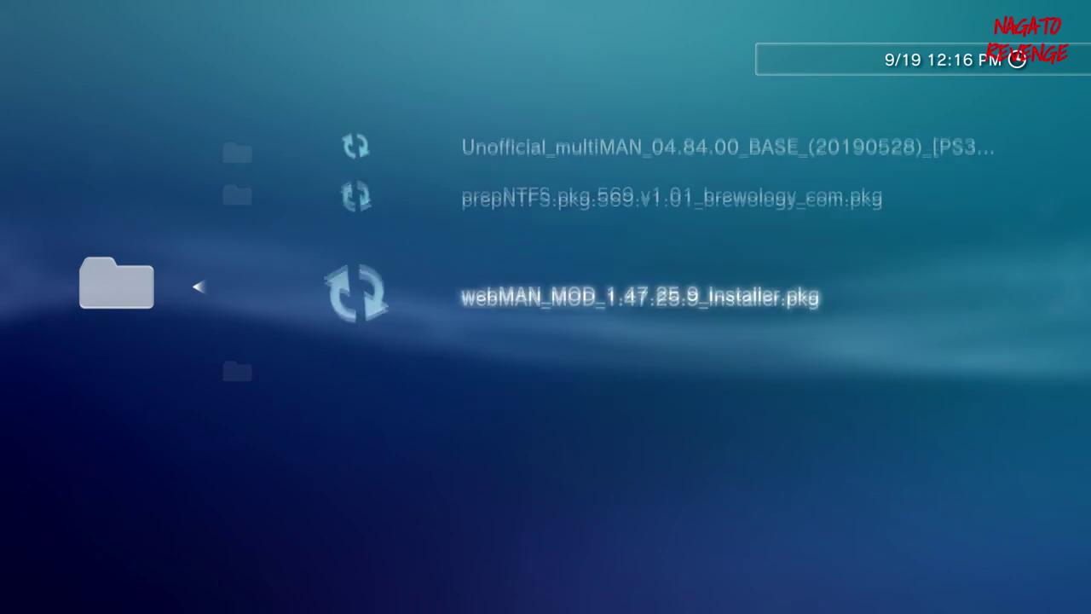
pyautogui.press('Up')
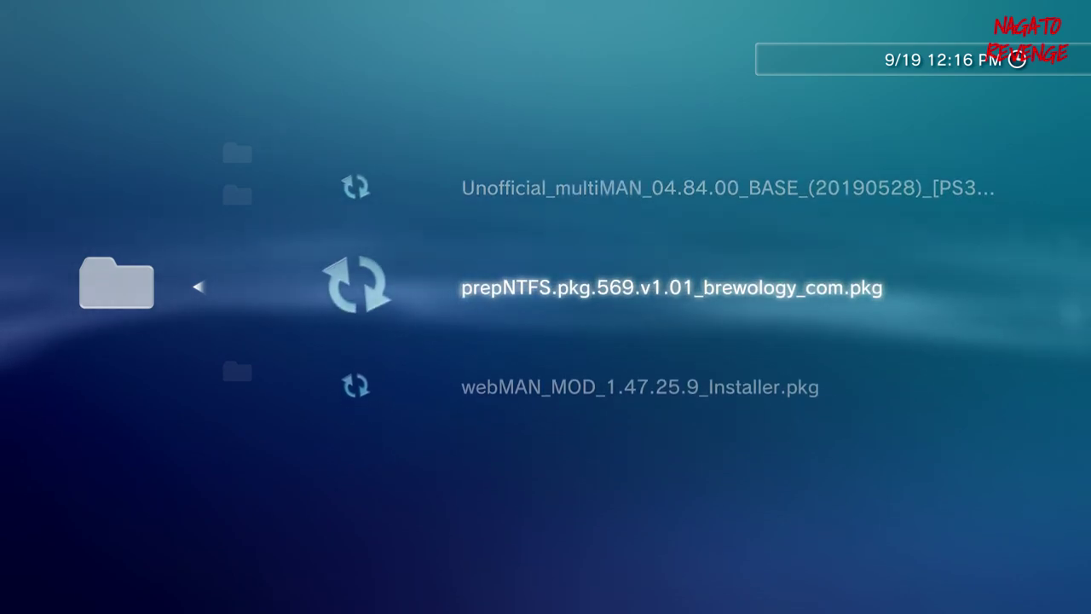
# Install all packages from the Standard source and return to the Game category
pyautogui.press('Escape')
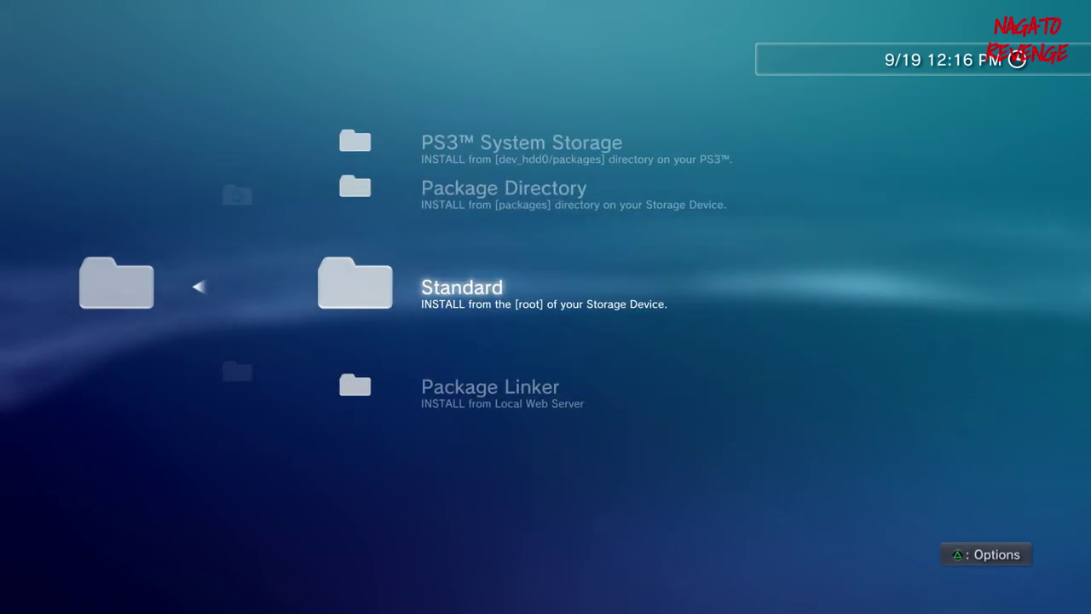
pyautogui.press('Menu')
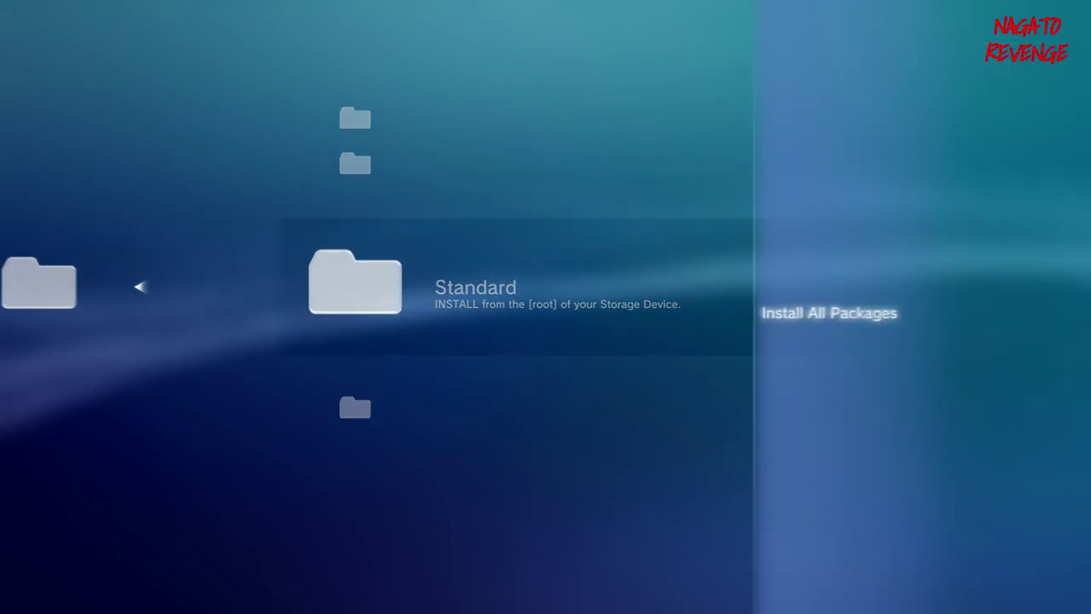
pyautogui.press('Return')
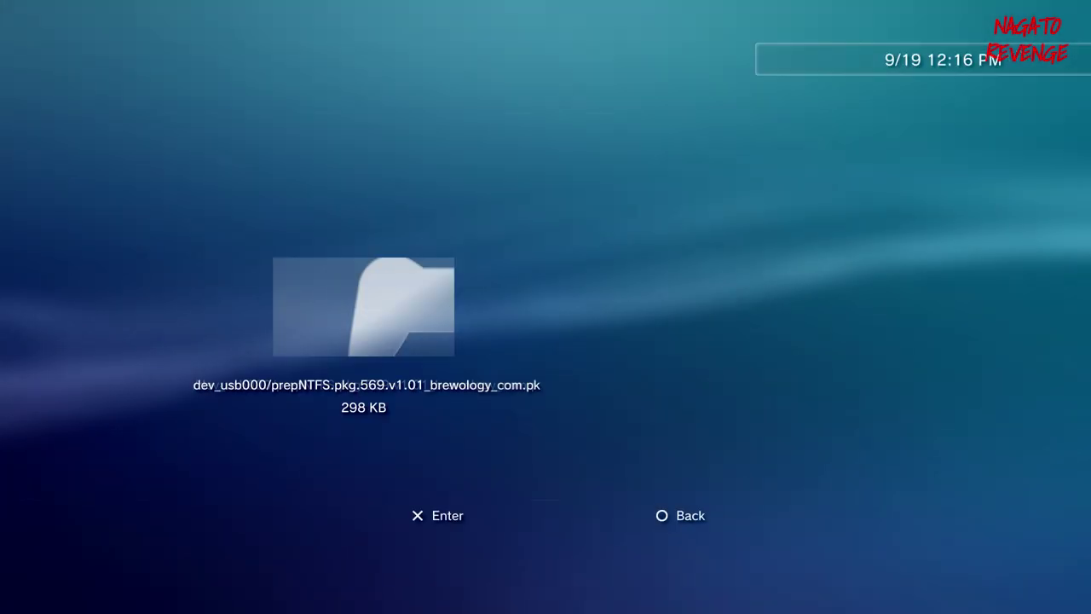
pyautogui.press('Left')
pyautogui.press('Return')
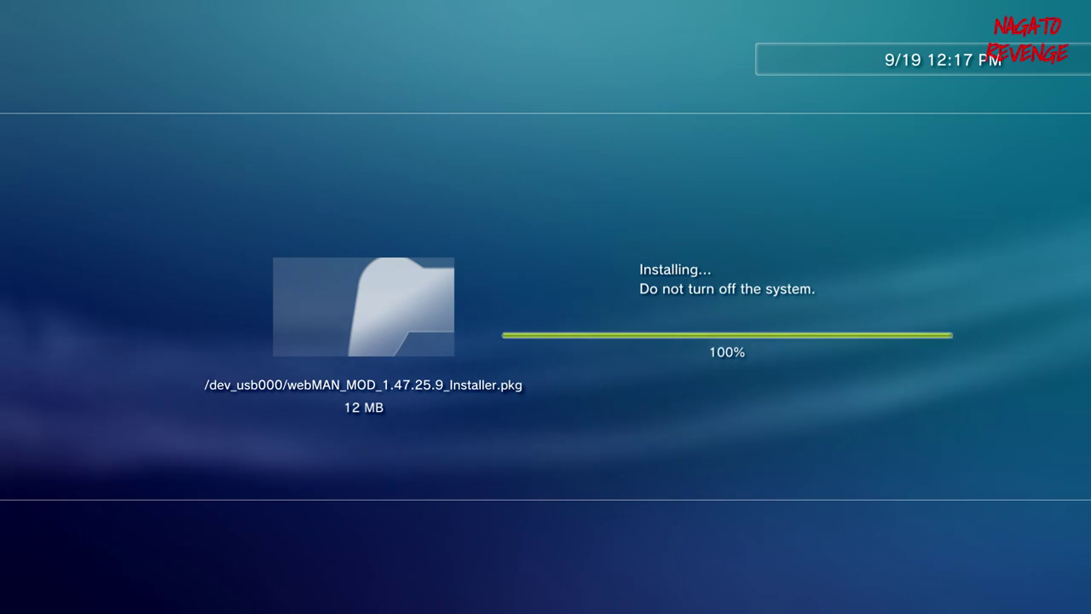
pyautogui.press('Escape')
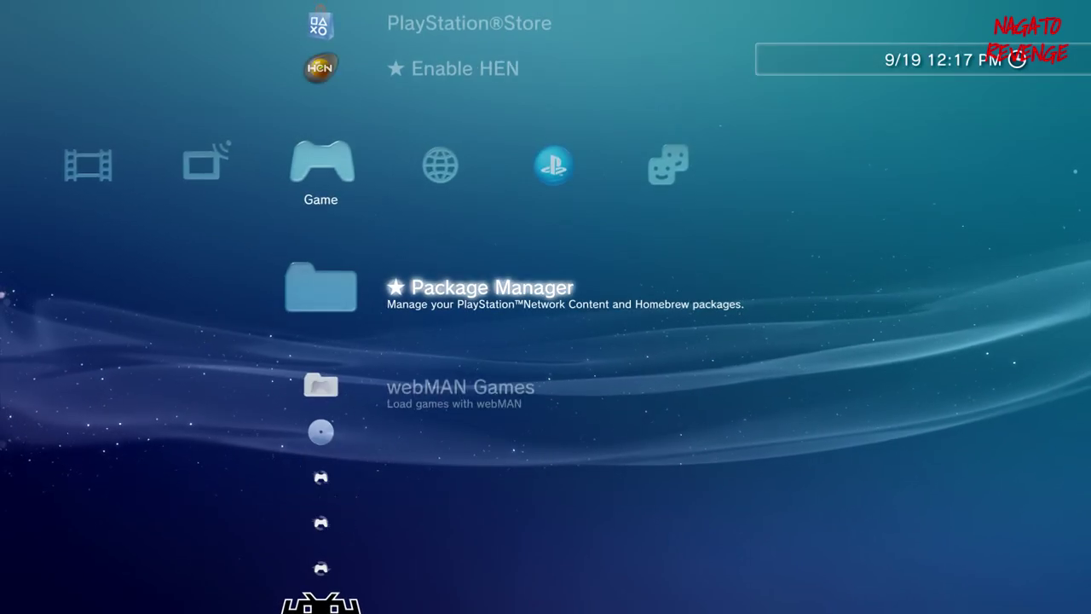
# Look through the installed homebrew apps and games in the Game category
pyautogui.press('Down')
pyautogui.press('Down')
pyautogui.press('Up')
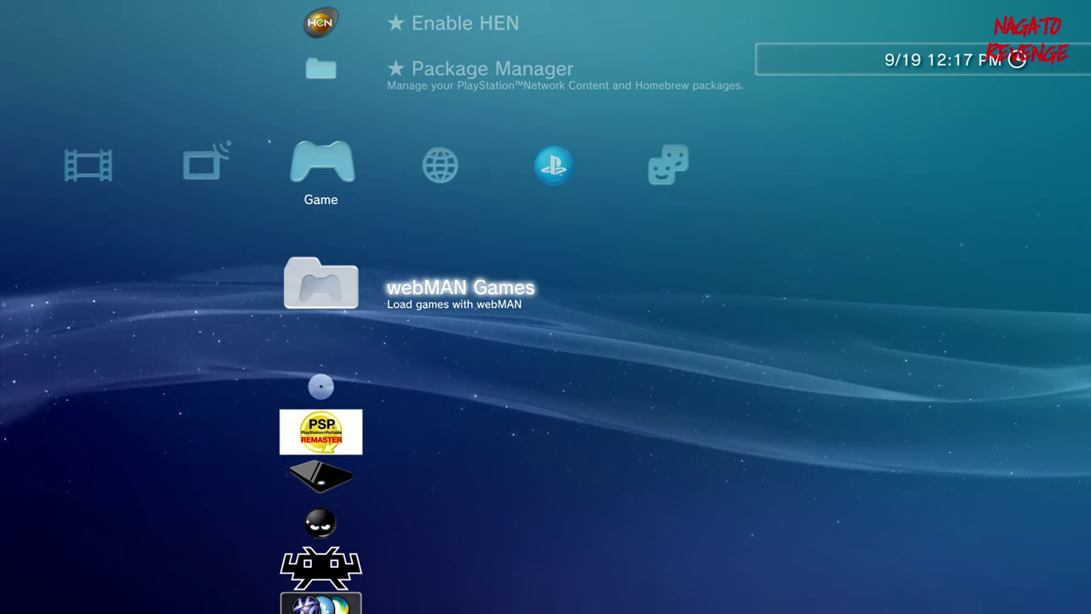
pyautogui.press('Up')
pyautogui.press('Down')
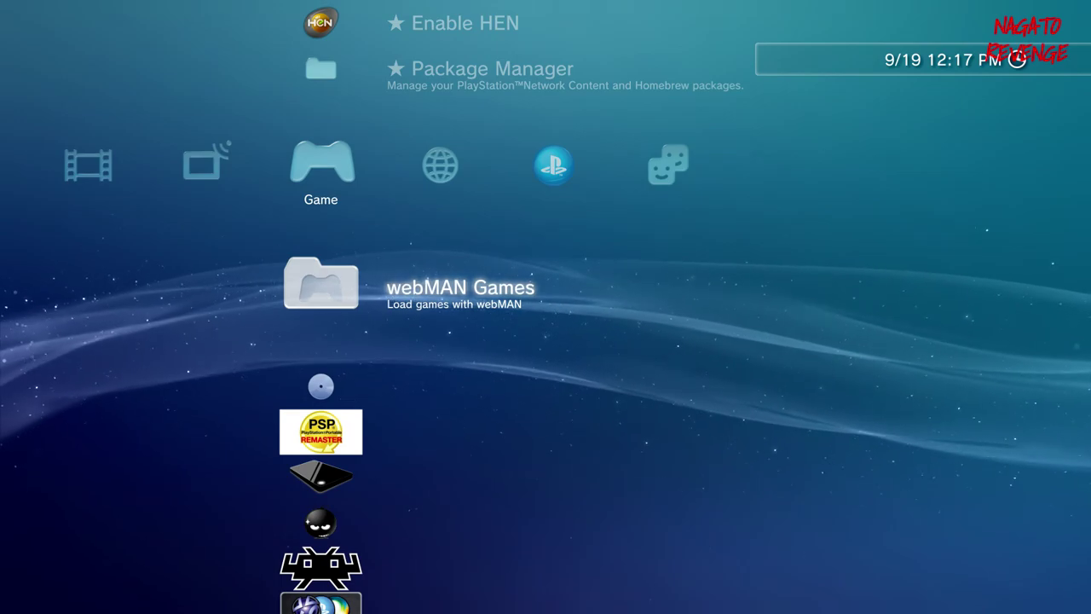
pyautogui.press('Down')
pyautogui.press('Down')
pyautogui.press('Down')
pyautogui.press('Down')
pyautogui.press('Down')
pyautogui.press('Down')
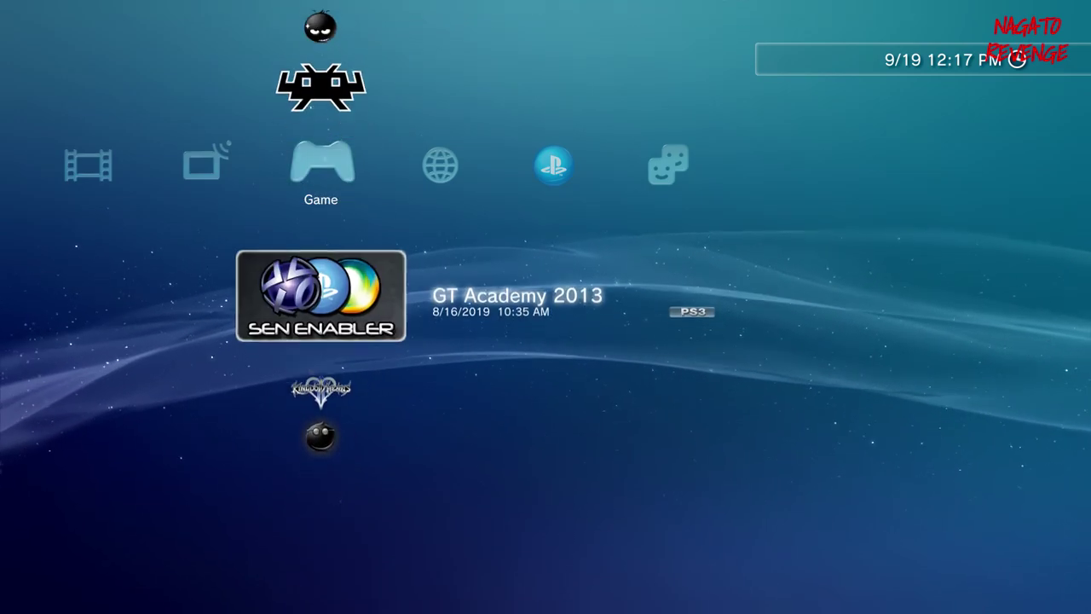
pyautogui.press('Up')
pyautogui.press('Up')
pyautogui.press('Up')
pyautogui.press('Down')
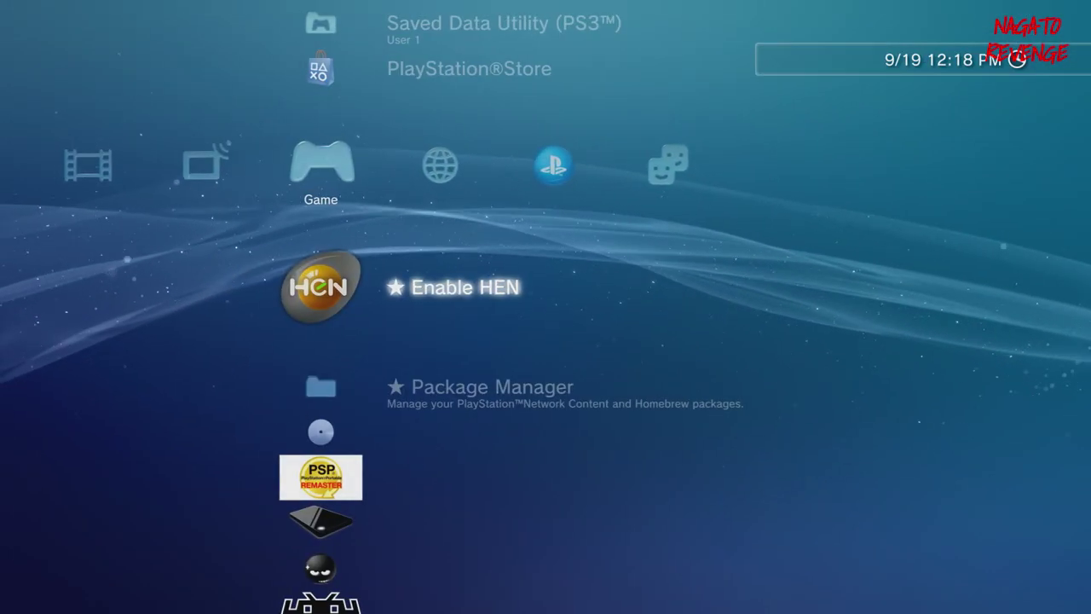
# Run Enable HEN again from the Game category and close its browser
pyautogui.press('Down')
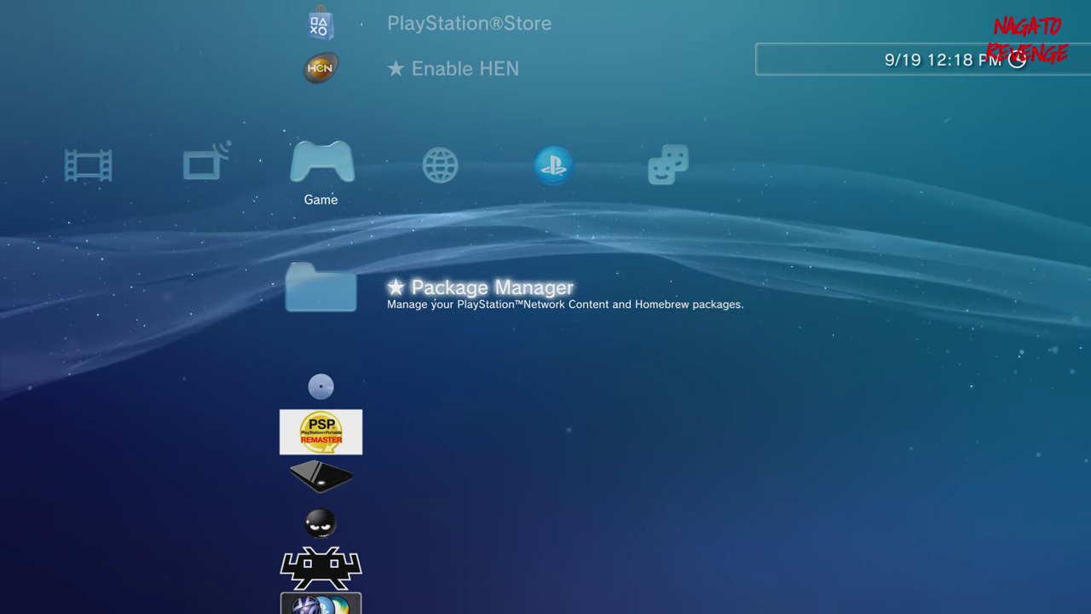
pyautogui.press('Up')
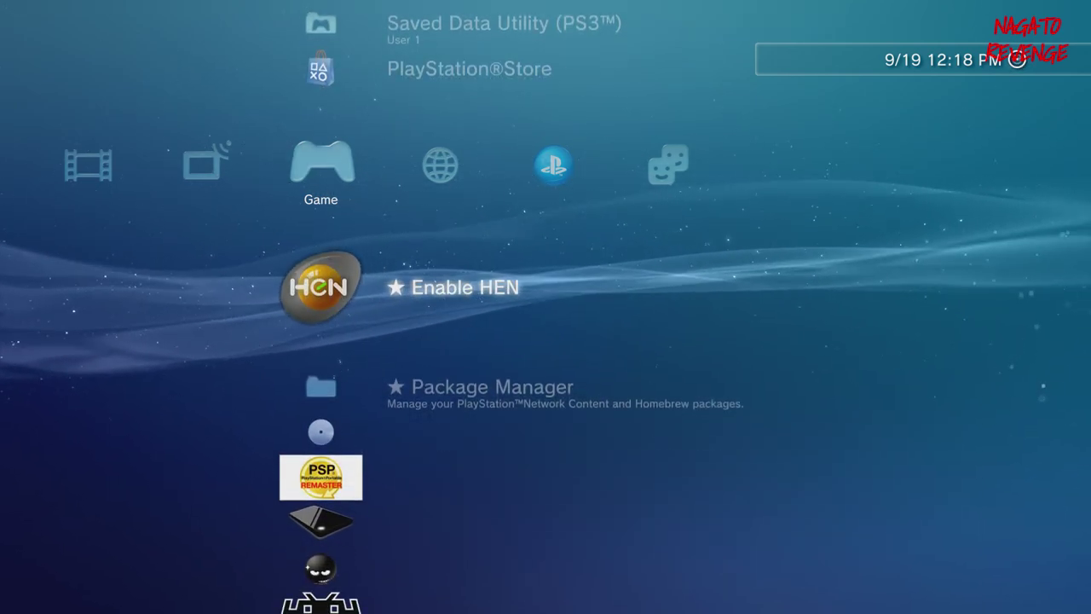
pyautogui.press('Return')
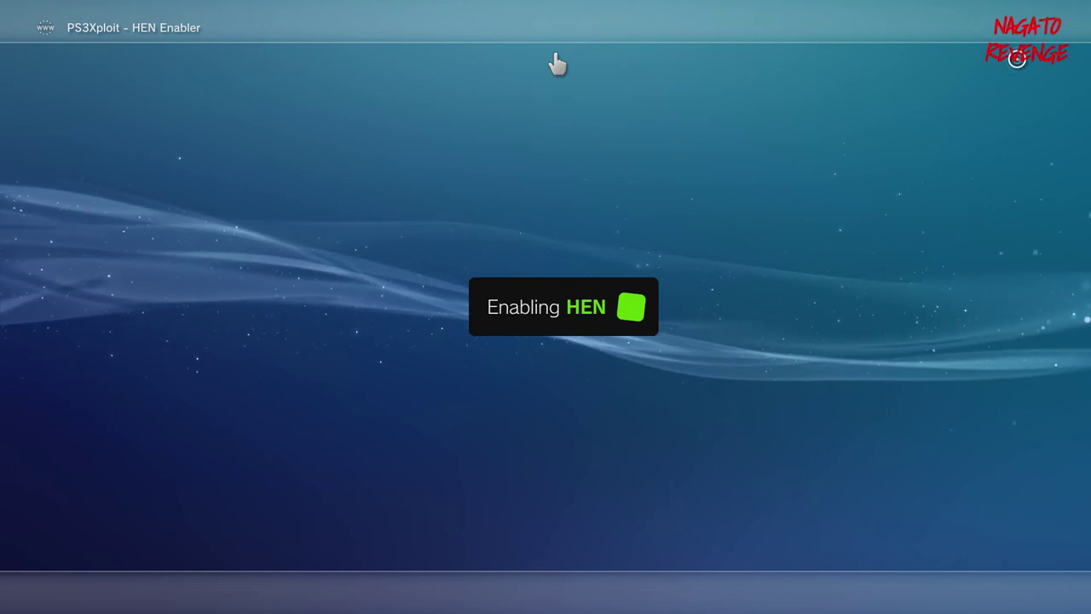
pyautogui.press('Escape')
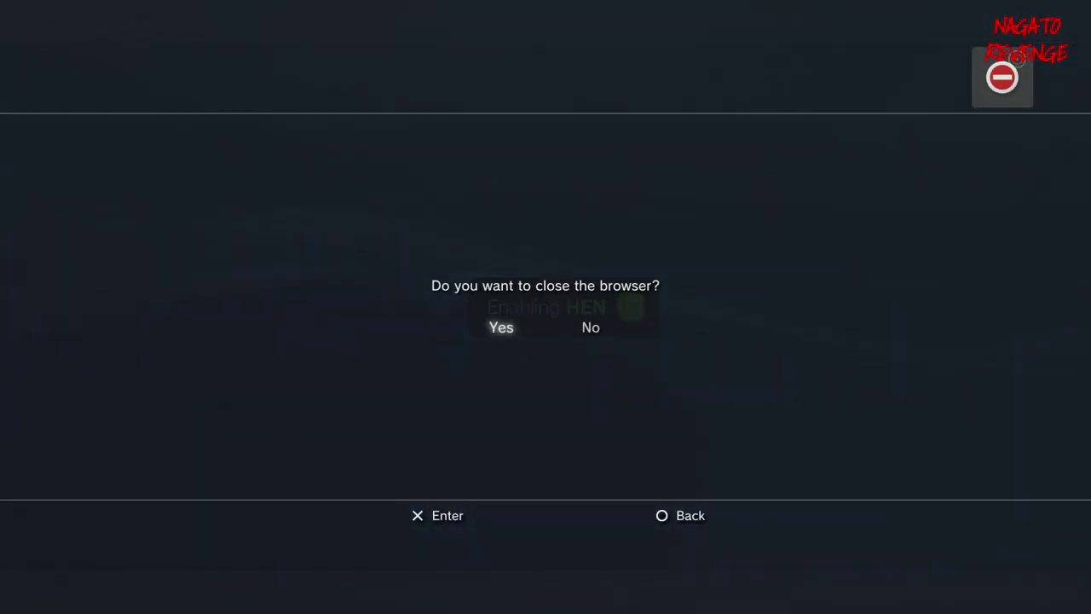
pyautogui.press('Return')
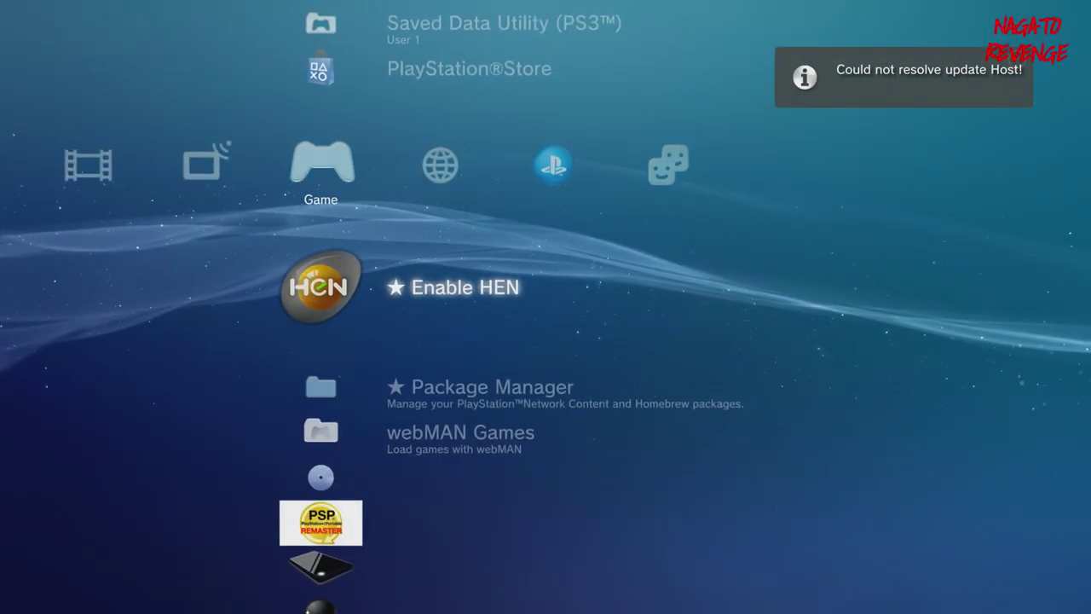
# Open webMAN Games, look over its PlayStation format folders, and return to the Game category
pyautogui.press('Down')
pyautogui.press('Down')
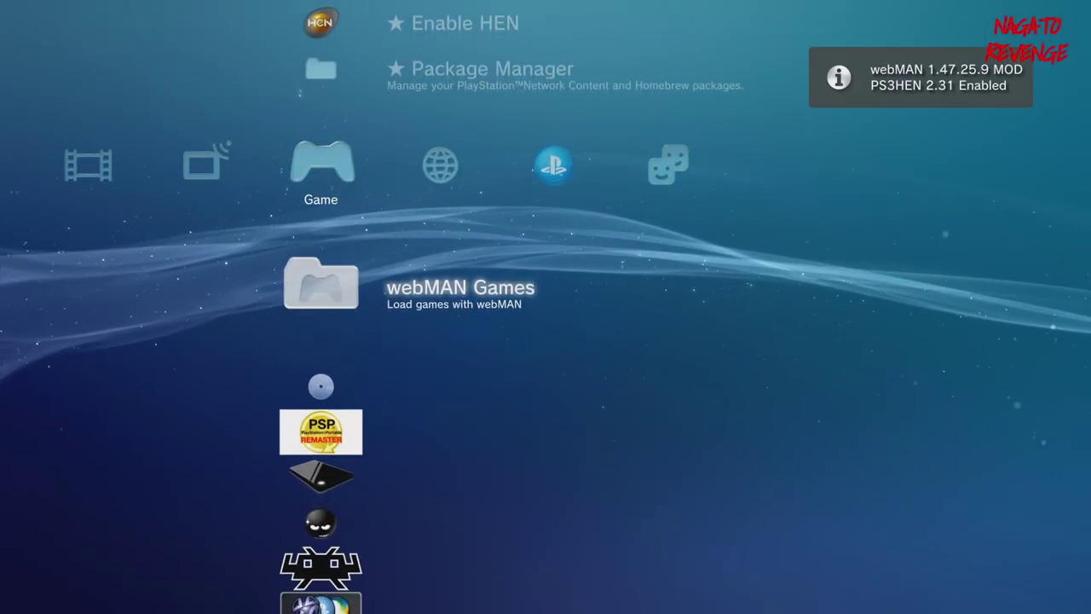
pyautogui.press('Return')
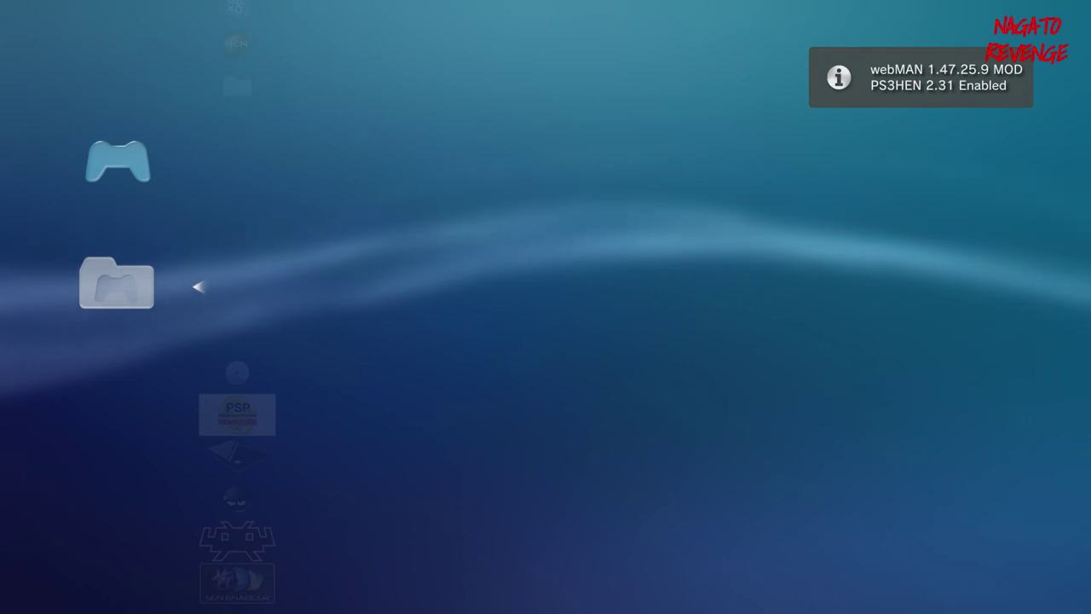
pyautogui.press('Escape')
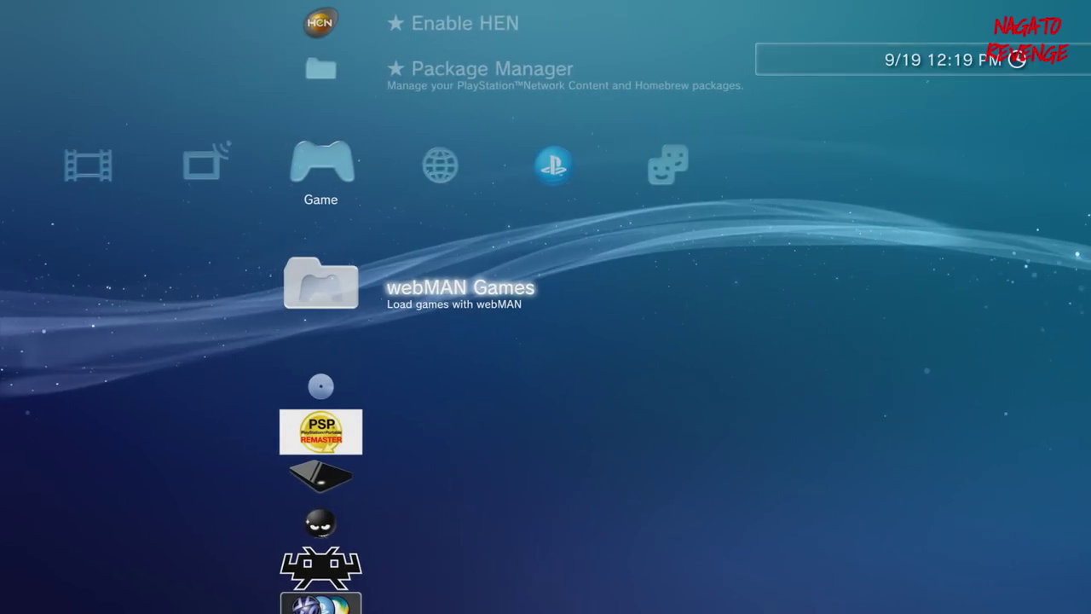
pyautogui.press('Return')
pyautogui.press('Down')
pyautogui.press('Down')
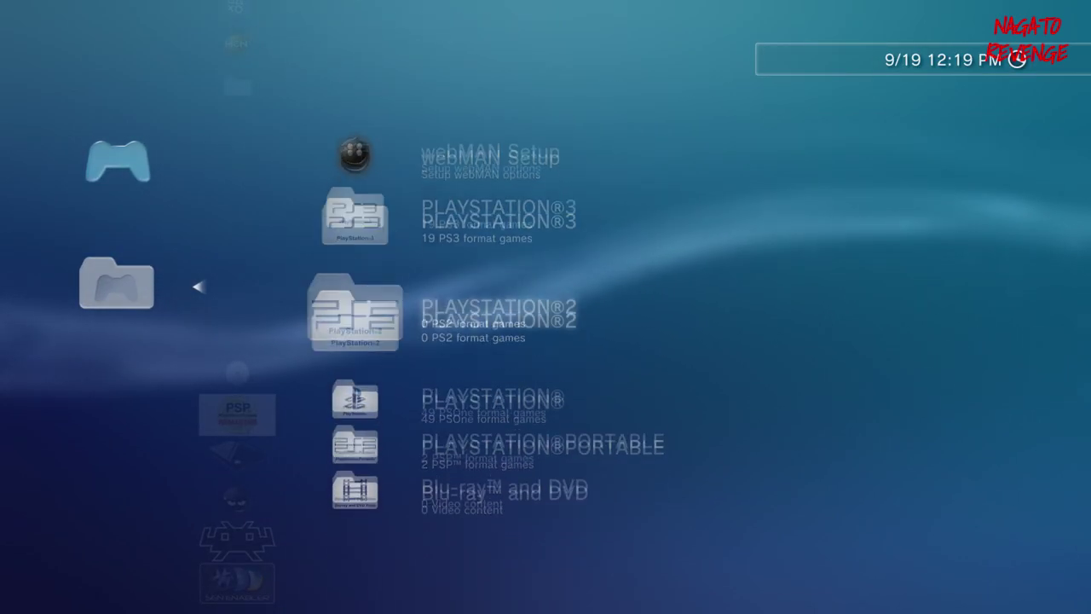
pyautogui.press('Up')
pyautogui.press('Escape')
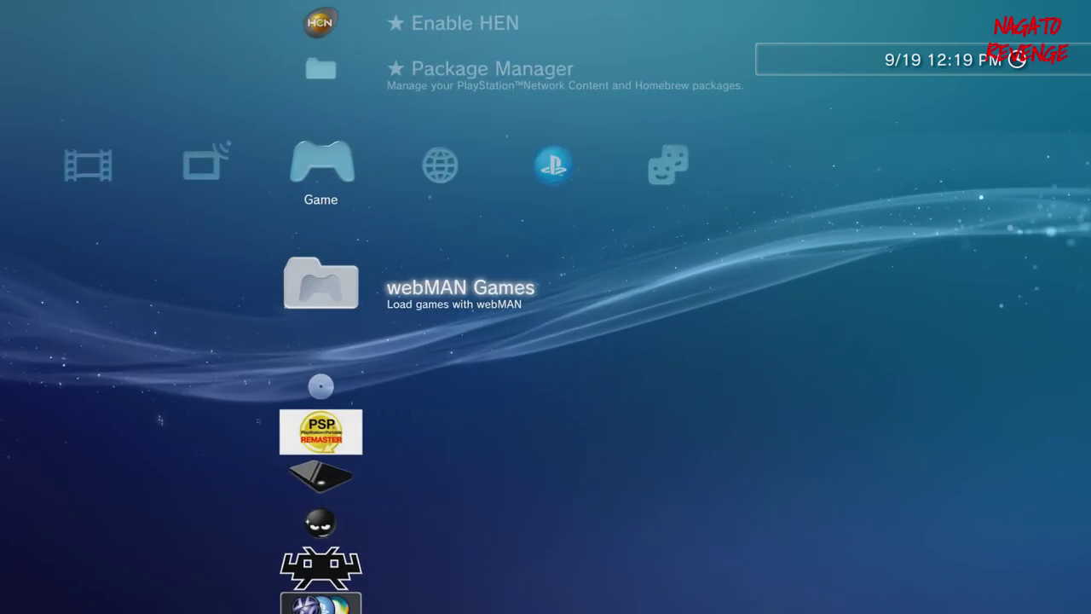
# Launch Prepare NTFS Drives for webMAN from the Game category
pyautogui.press('Down')
pyautogui.press('Down')
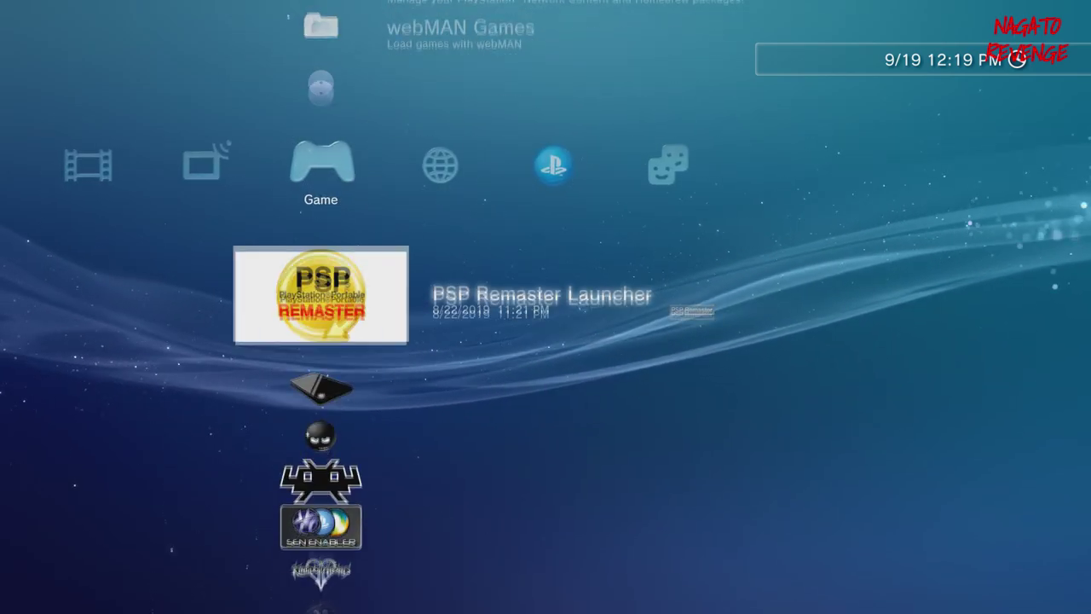
pyautogui.press('Down')
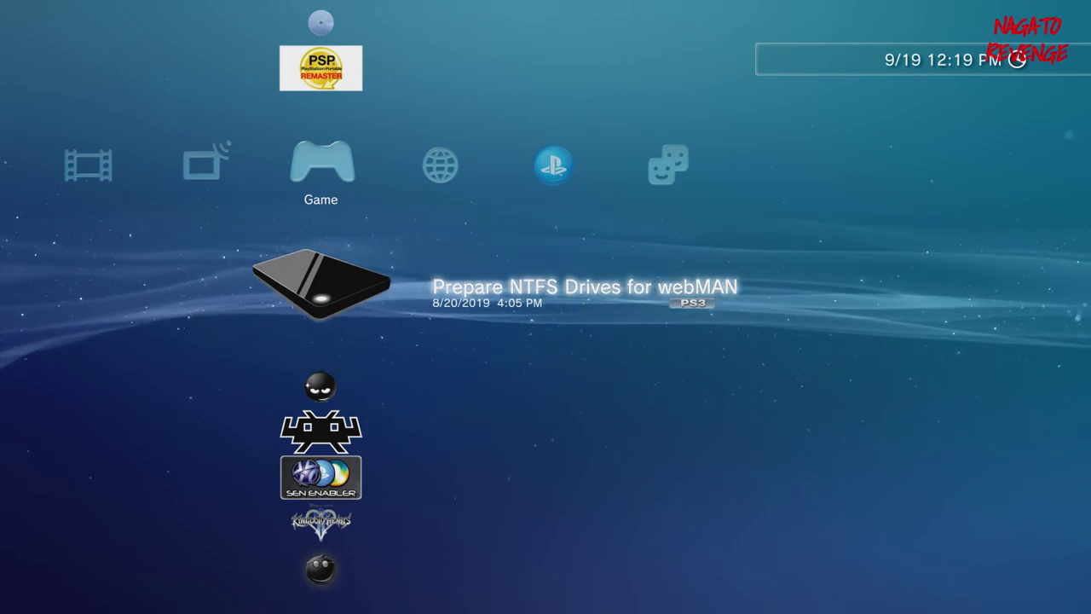
pyautogui.press('Up')
pyautogui.press('Down')
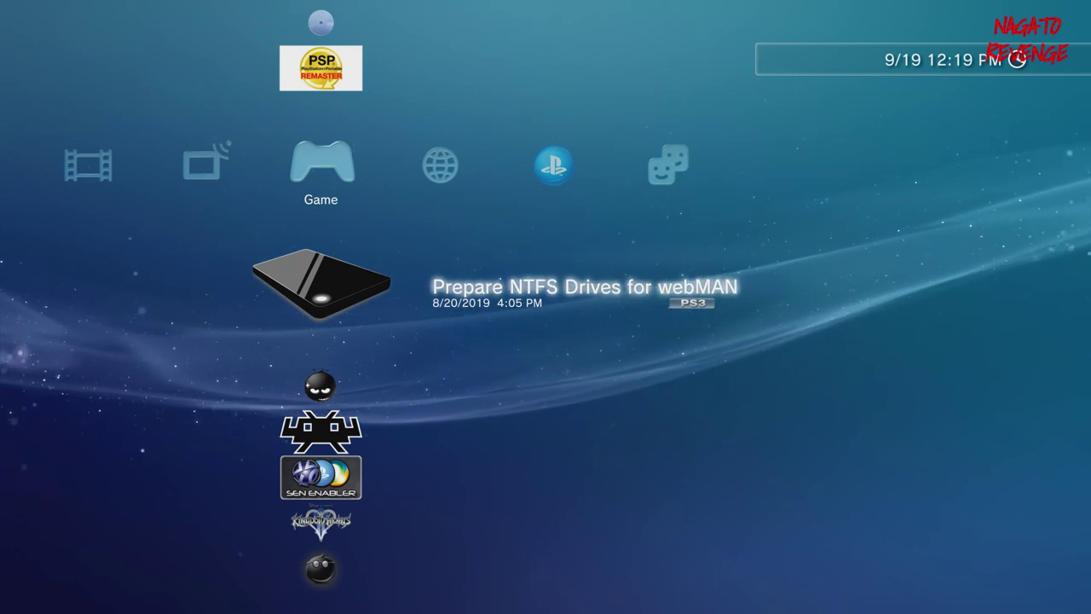
pyautogui.press('Return')
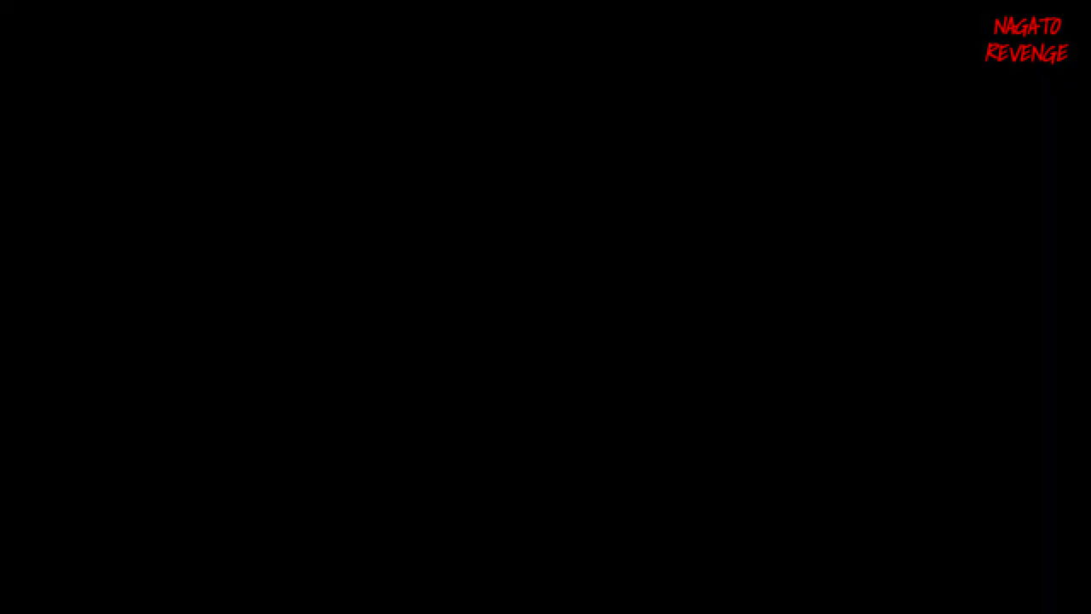
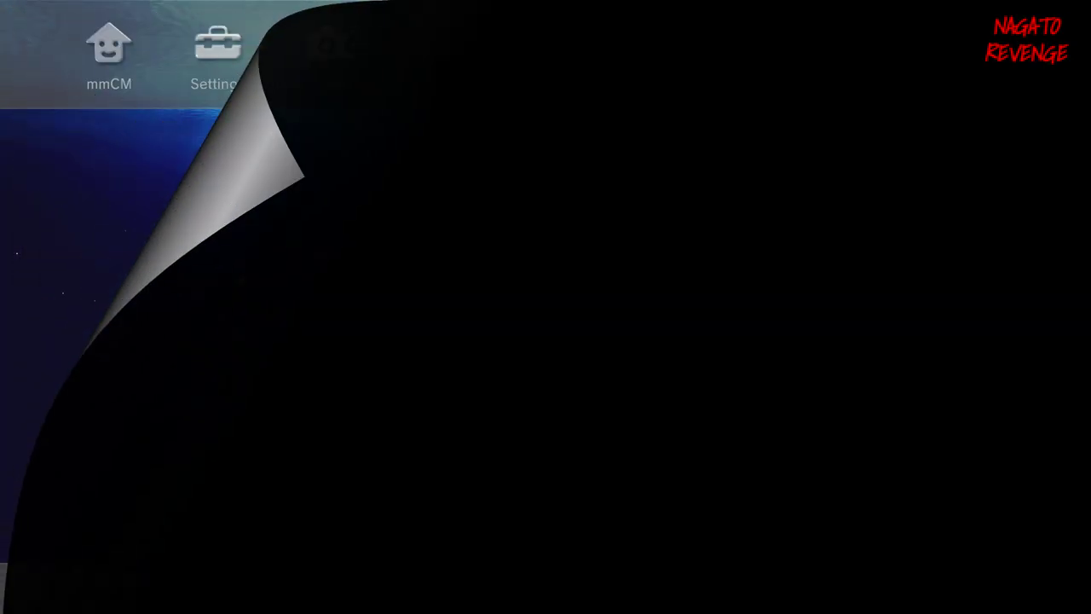
# Browse multiMAN's Game list of NTFS ISO titles up to KINGDOM HEARTS HD 1.5 ReMIX
pyautogui.press('Right')
pyautogui.press('Up')
pyautogui.press('Up')
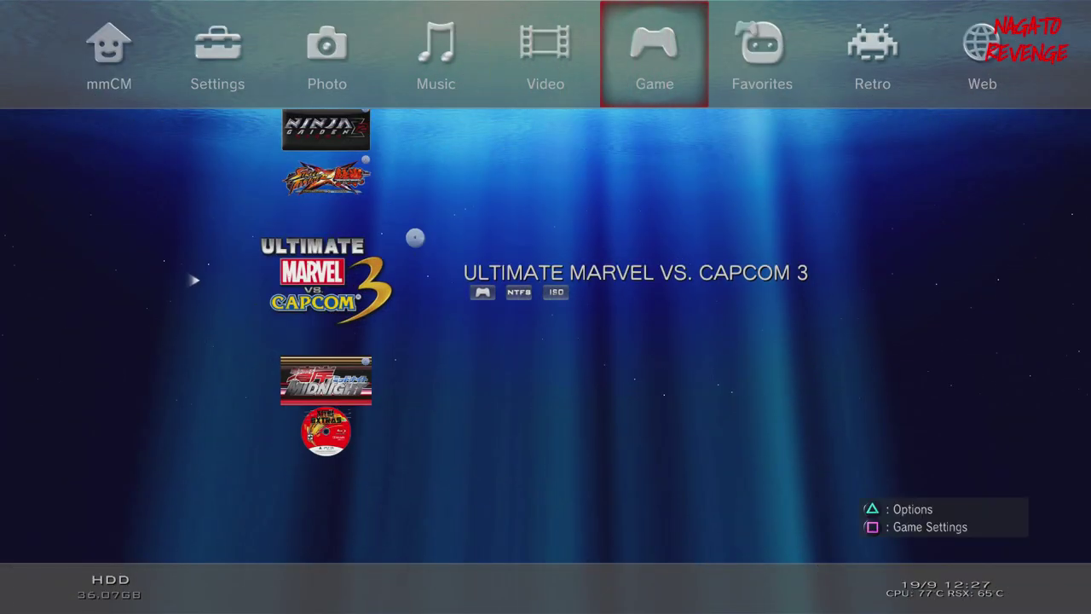
pyautogui.press('Up')
pyautogui.press('Up')
pyautogui.press('Up')
pyautogui.press('Up')
pyautogui.press('Up')
pyautogui.press('Up')
pyautogui.press('Up')
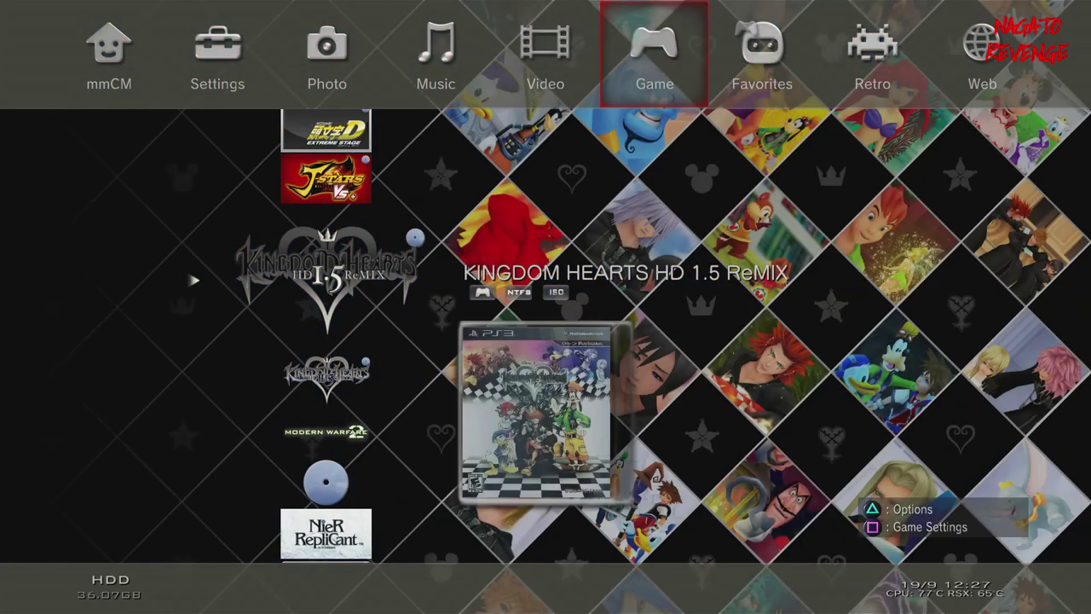
# Load the Call Of Duty 4: Modern Warfare NTFS ISO from multiMAN's Game list
pyautogui.press('Up')
pyautogui.press('Up')
pyautogui.press('Up')
pyautogui.press('Up')
pyautogui.press('Up')
pyautogui.press('Up')
pyautogui.press('Up')
pyautogui.press('Up')
pyautogui.press('Up')
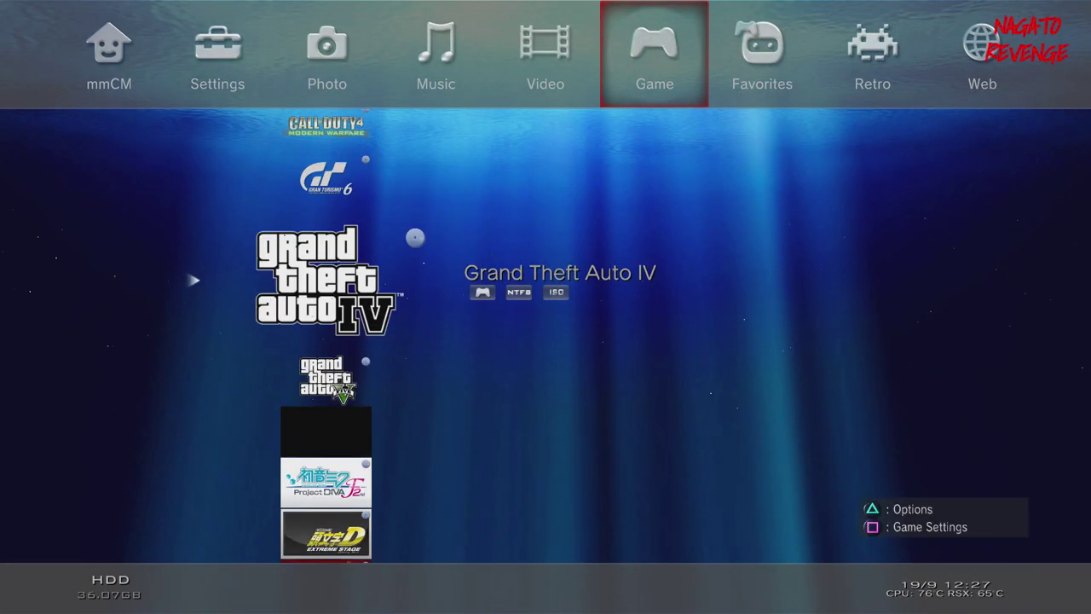
pyautogui.press('Down')
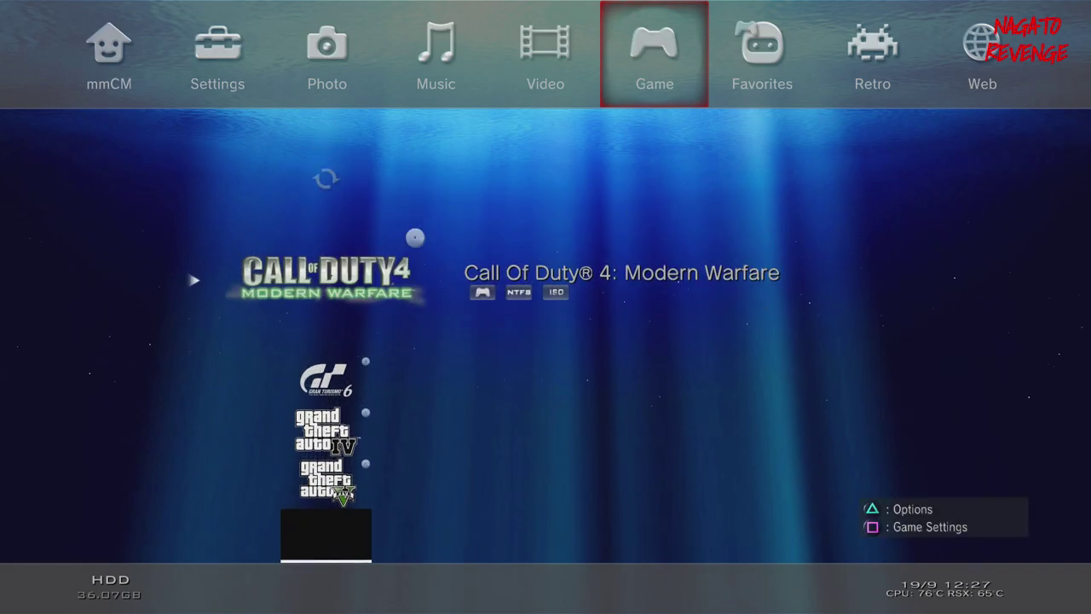
pyautogui.press('Return')
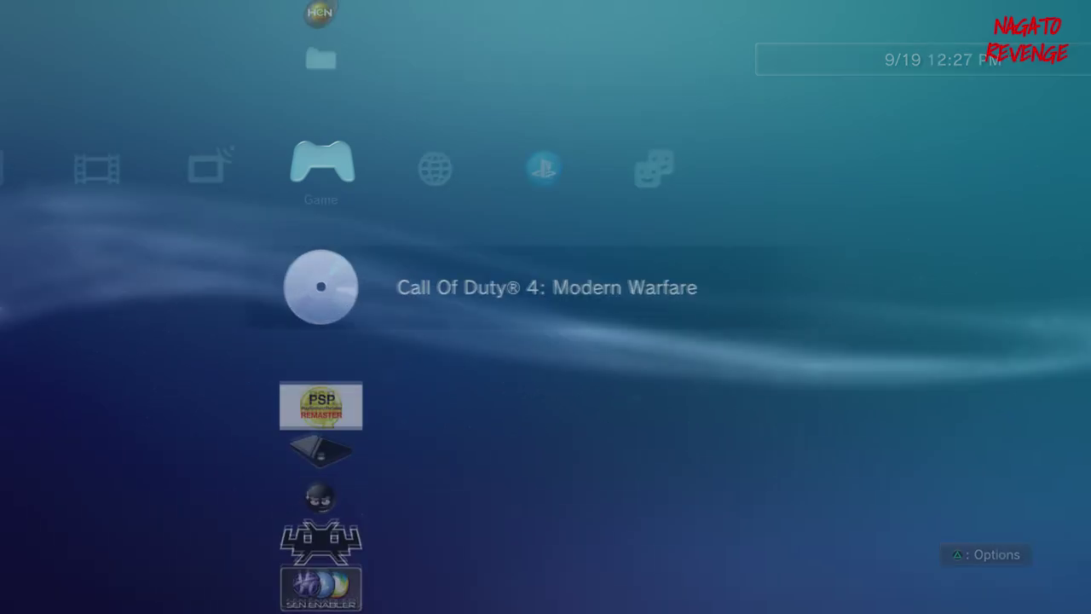
# Check the options of the mounted Call Of Duty 4: Modern Warfare disc, close them, and start the game
pyautogui.press('Menu')
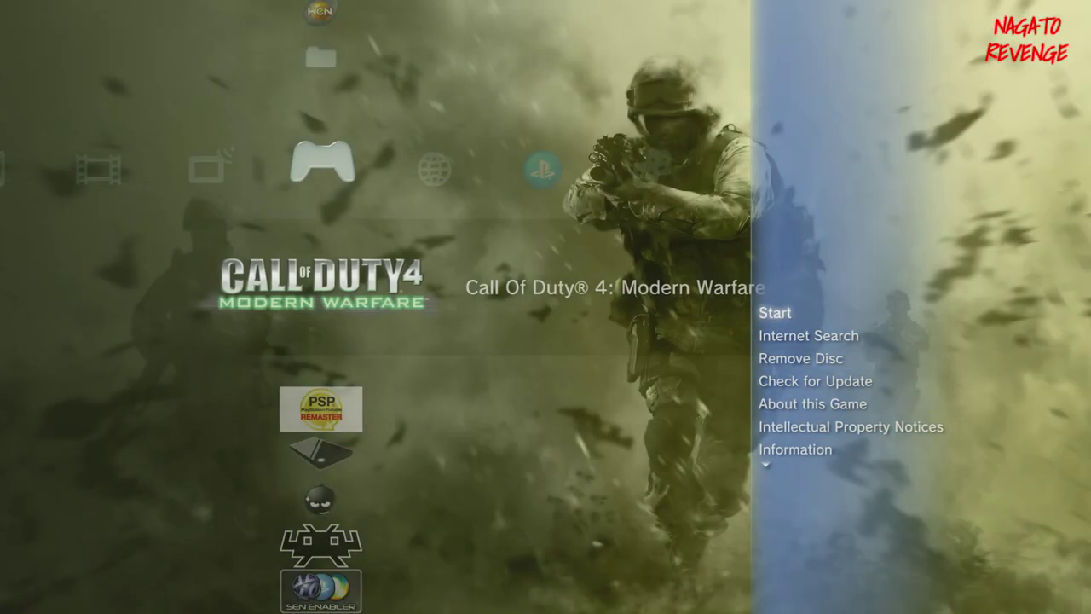
pyautogui.press('Escape')
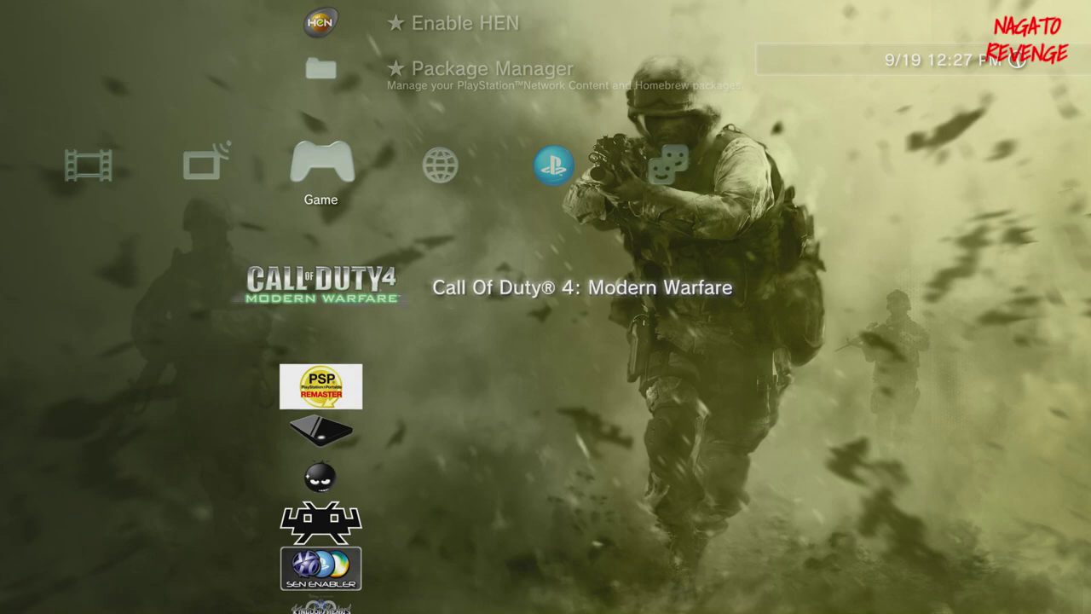
pyautogui.press('Return')
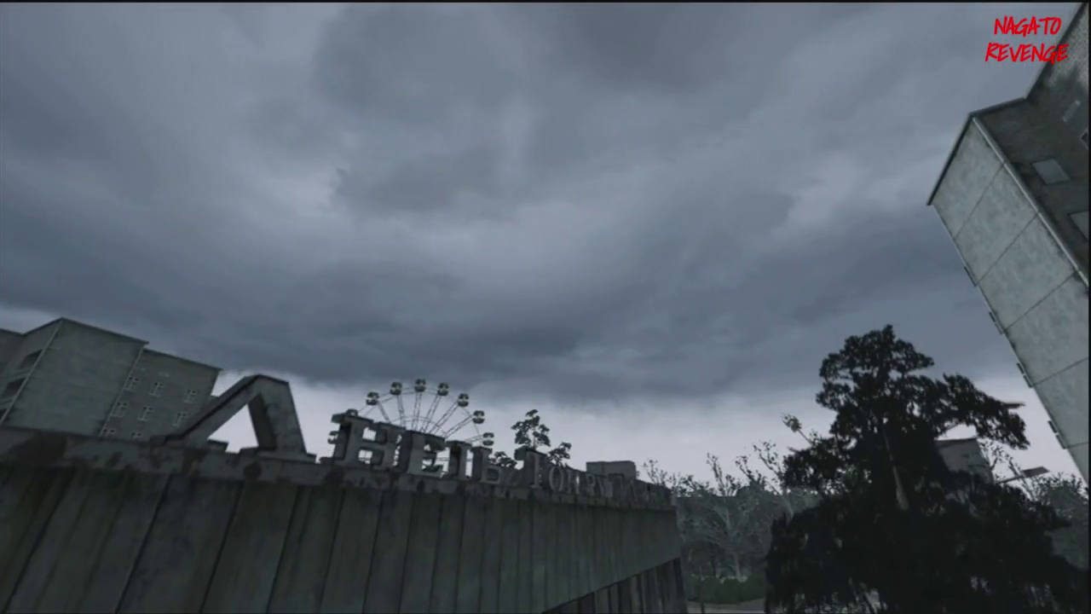
# Quit Call Of Duty 4: Modern Warfare and return to the Game category
pyautogui.press('super')
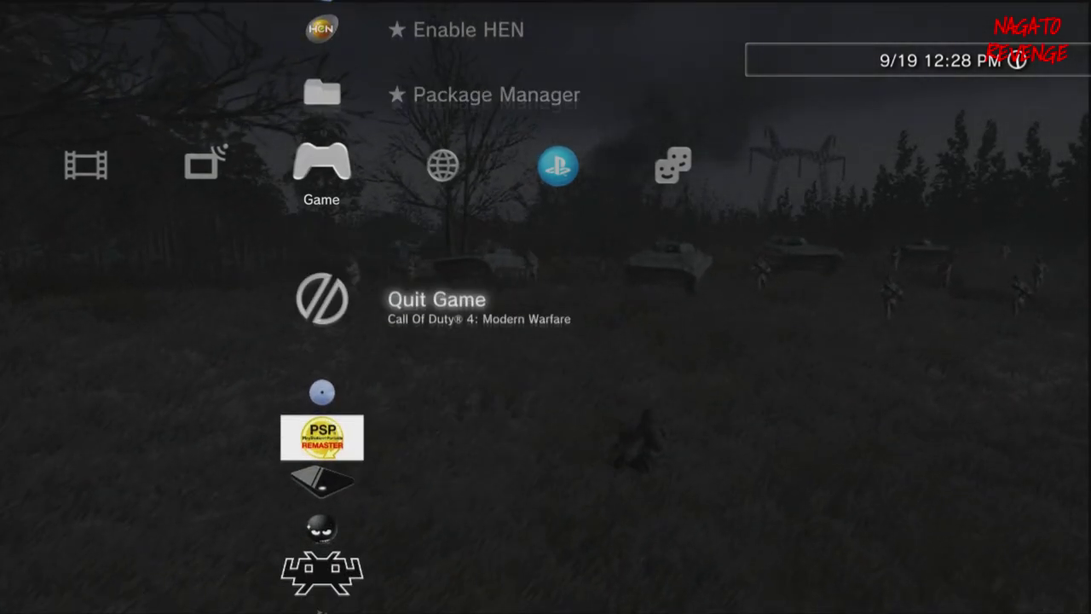
pyautogui.press('Return')
pyautogui.press('Left')
pyautogui.press('Return')
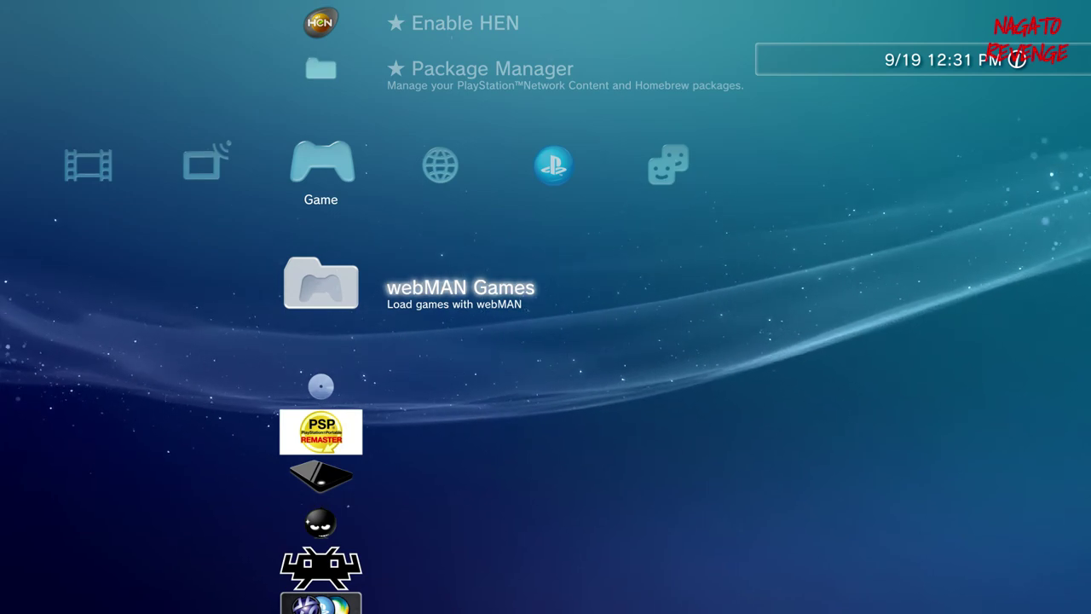
# Run Refresh My Games from webMAN Setup inside webMAN Games
pyautogui.press('Return')
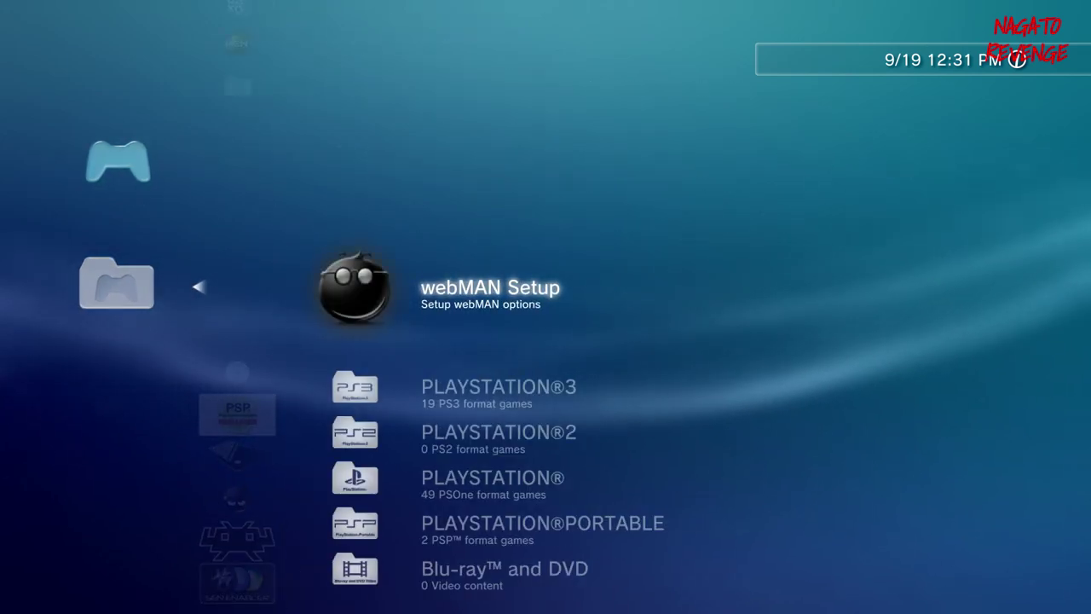
pyautogui.press('Return')
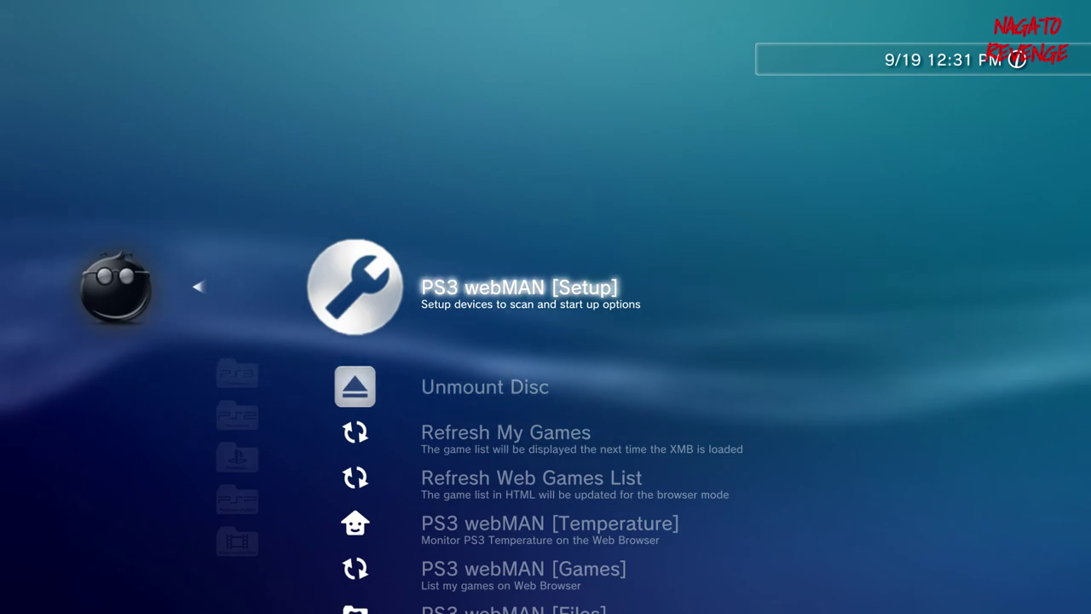
pyautogui.press('Down')
pyautogui.press('Down')
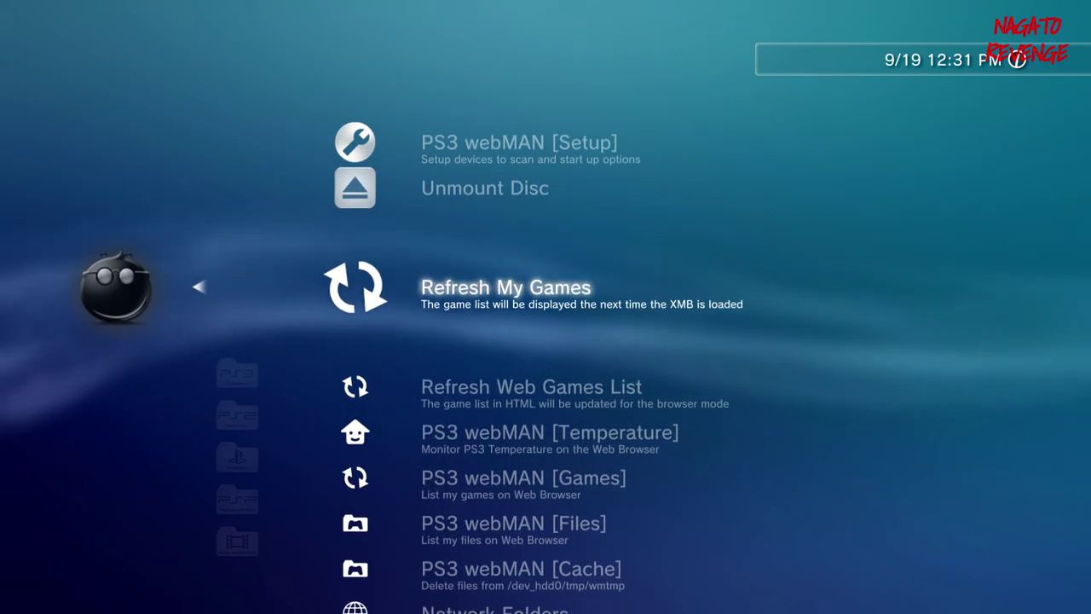
pyautogui.press('Return')
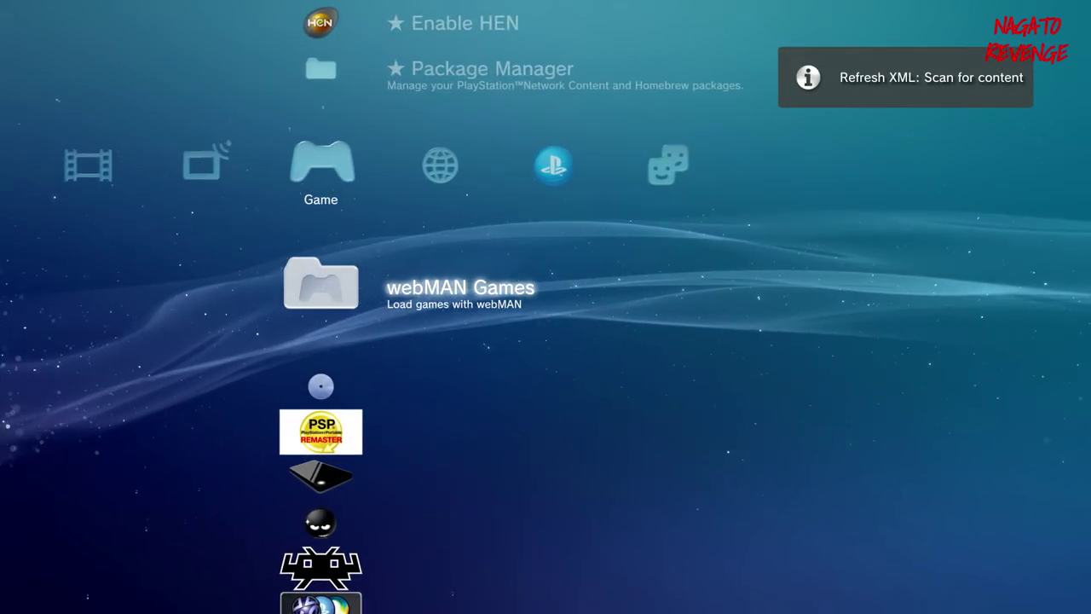
# Reopen webMAN Games and run Refresh Web Games List from webMAN Setup
pyautogui.press('Return')
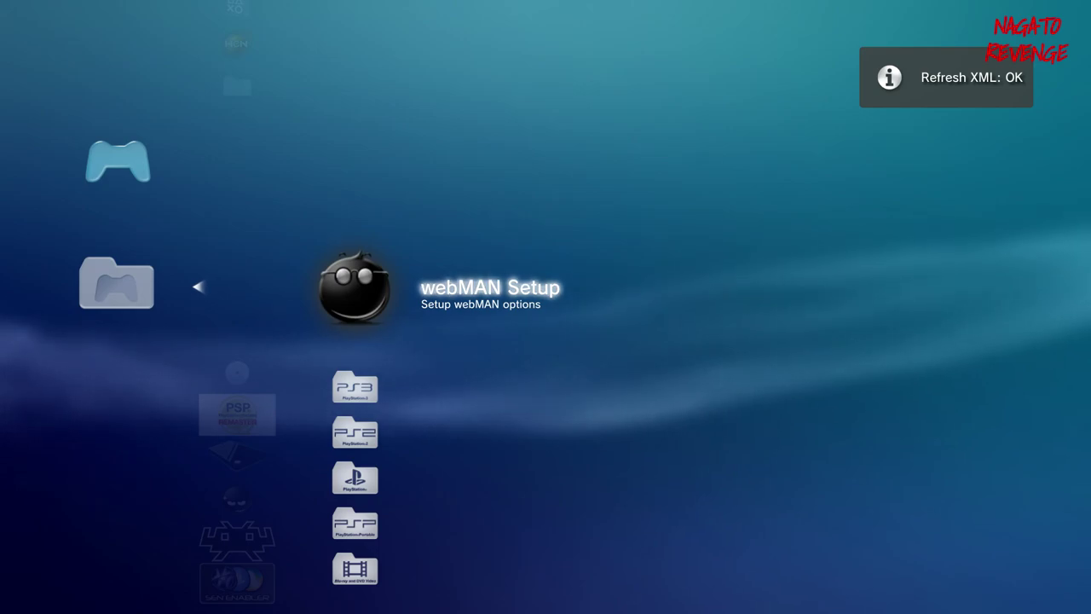
pyautogui.press('Down')
pyautogui.press('Up')
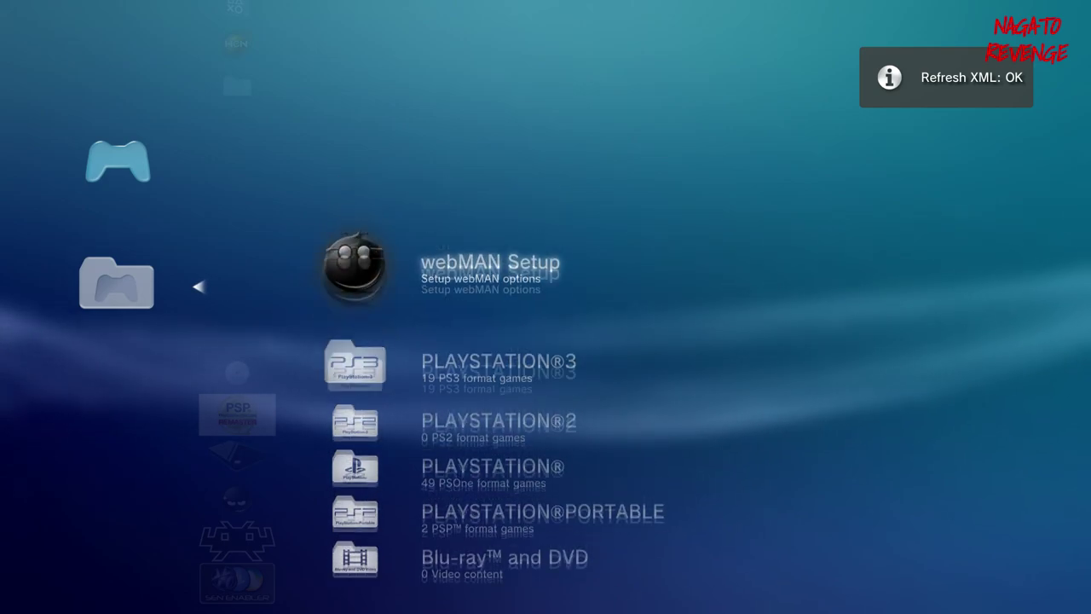
pyautogui.press('Down')
pyautogui.press('Up')
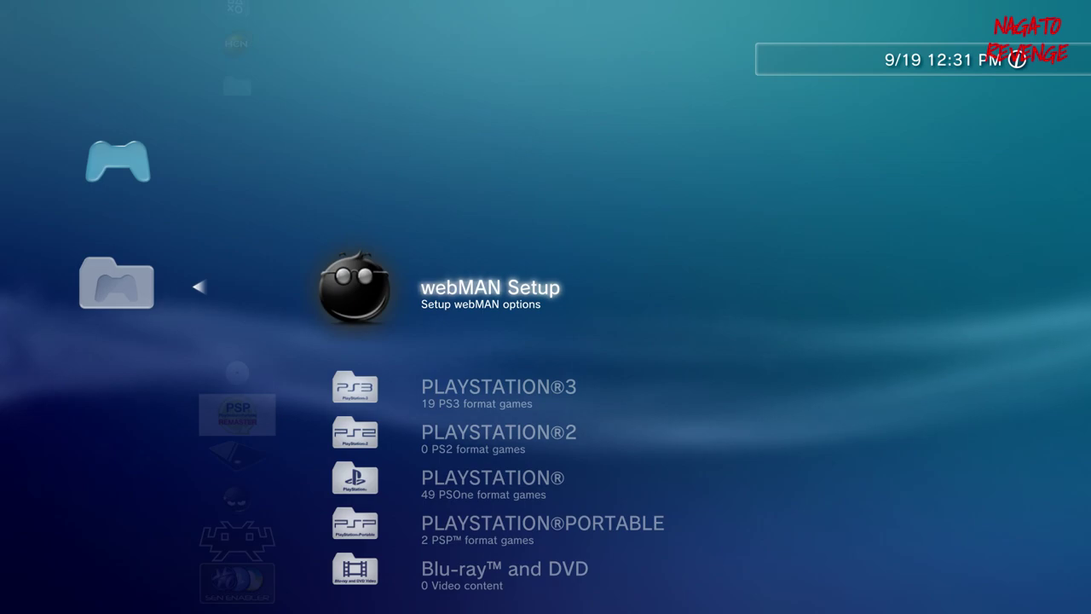
pyautogui.press('Down')
pyautogui.press('Up')
pyautogui.press('Return')
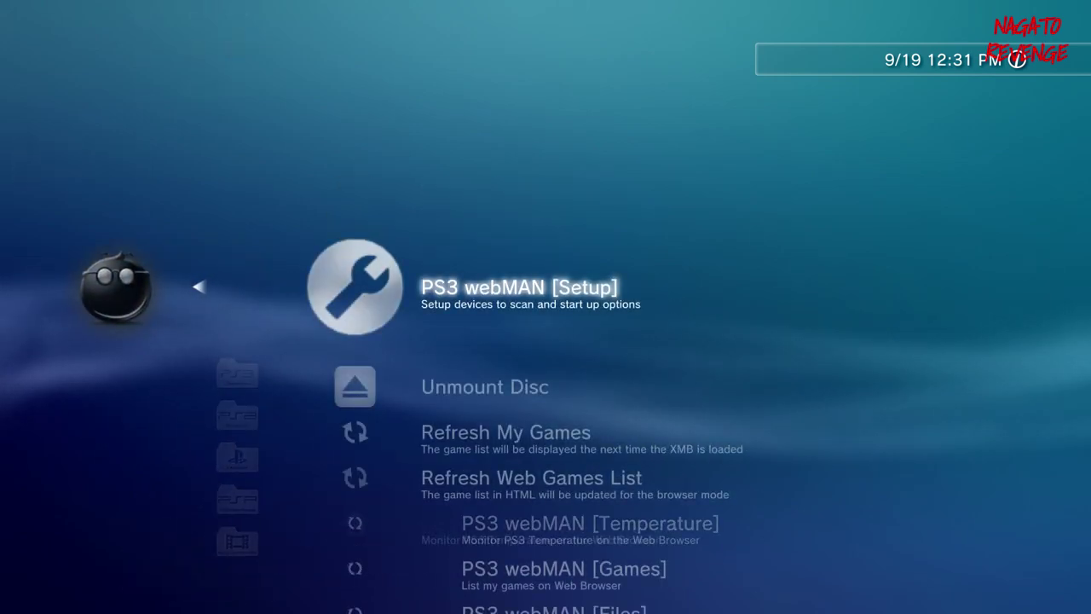
pyautogui.press('Down')
pyautogui.press('Down')
pyautogui.press('Down')
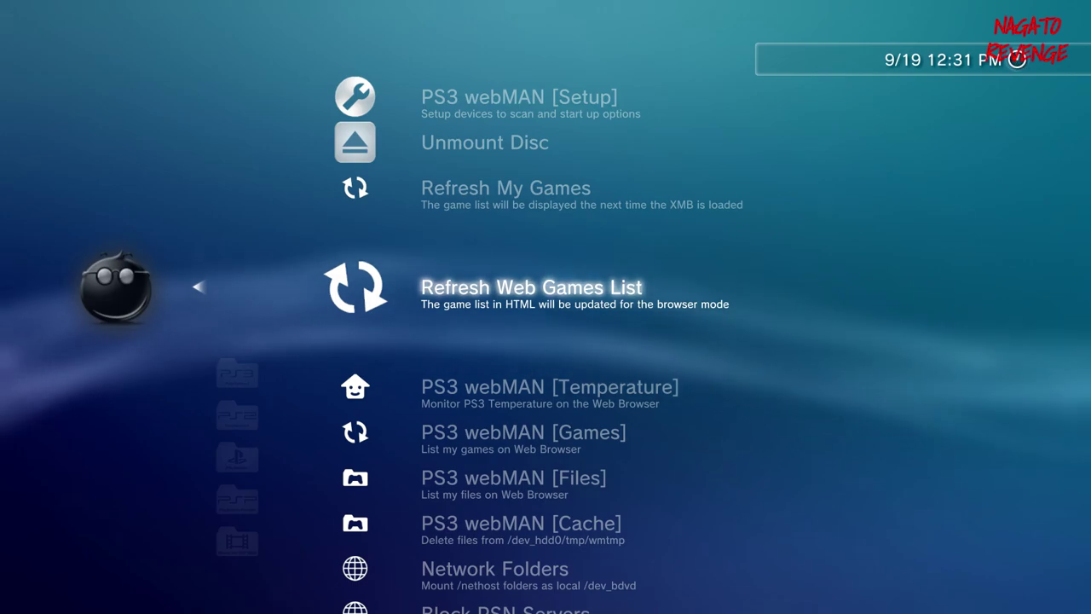
pyautogui.press('Return')
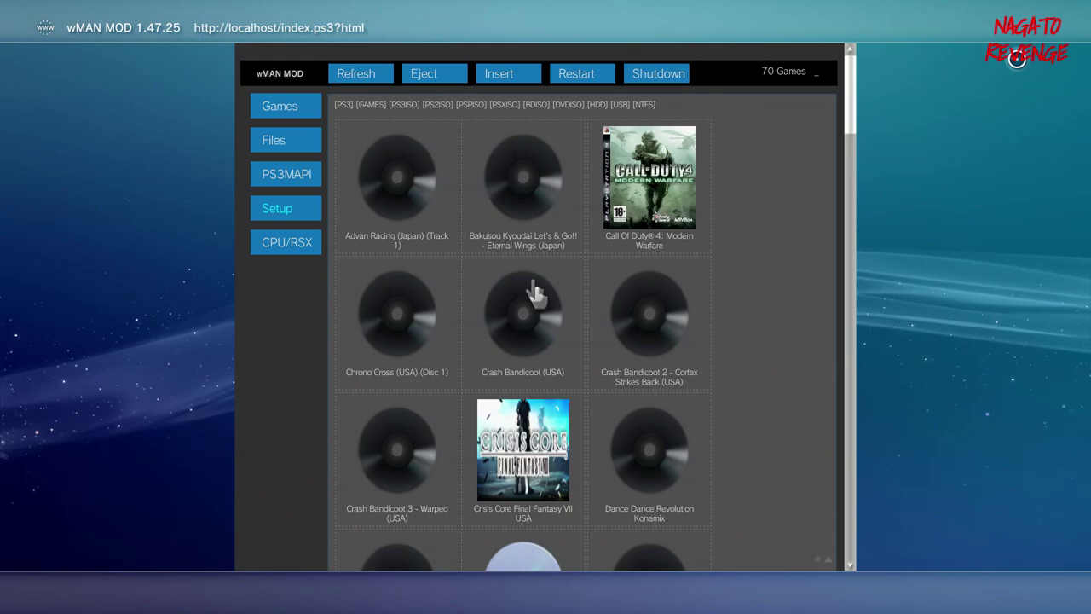
# Browse the web games list and mount KINGDOM HEARTS HD 2.5 ReMIX
pyautogui.scroll(-15, 458, 335)
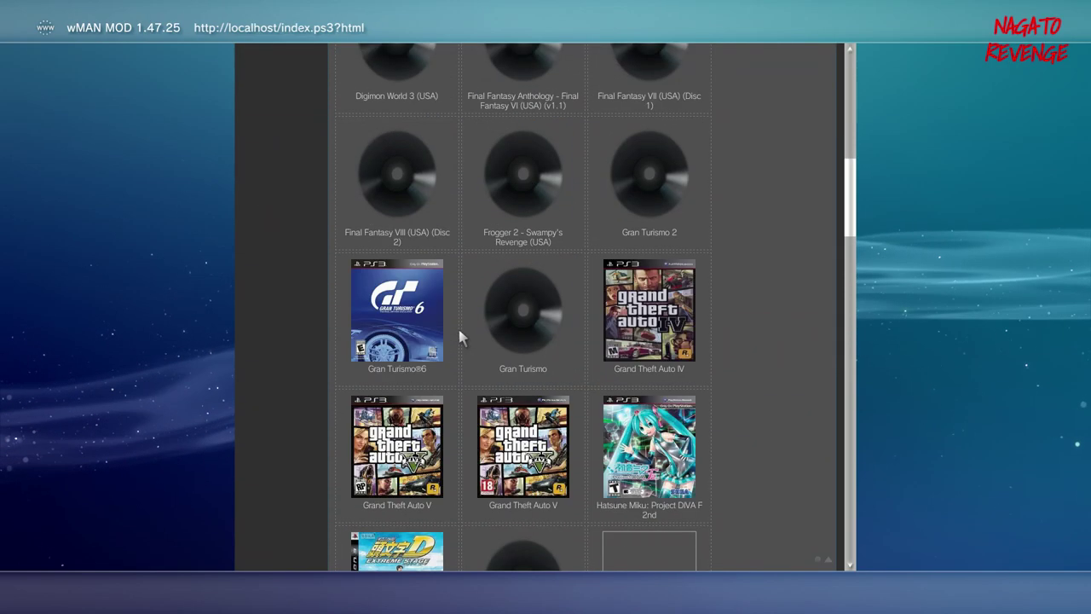
pyautogui.scroll(-7, 458, 330)
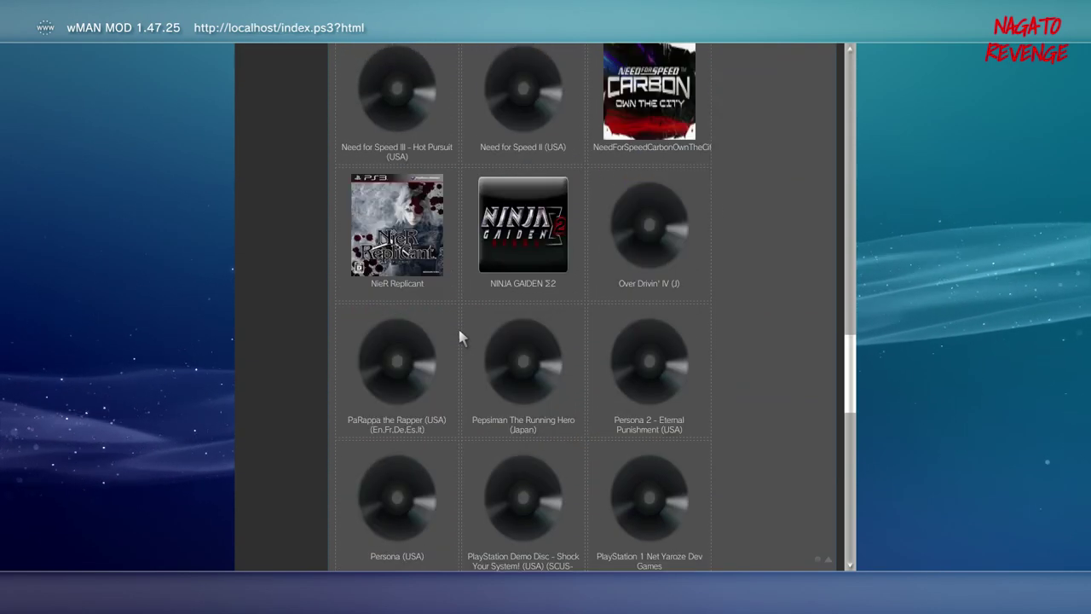
pyautogui.scroll(7, 458, 330)
pyautogui.scroll(3, 459, 332)
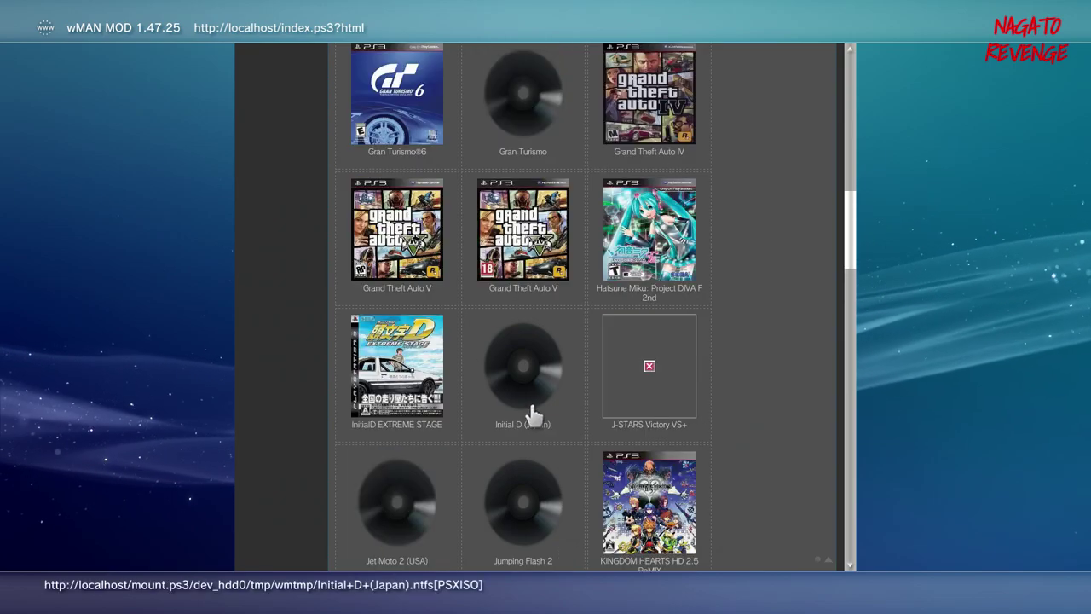
pyautogui.scroll(3, 608, 488)
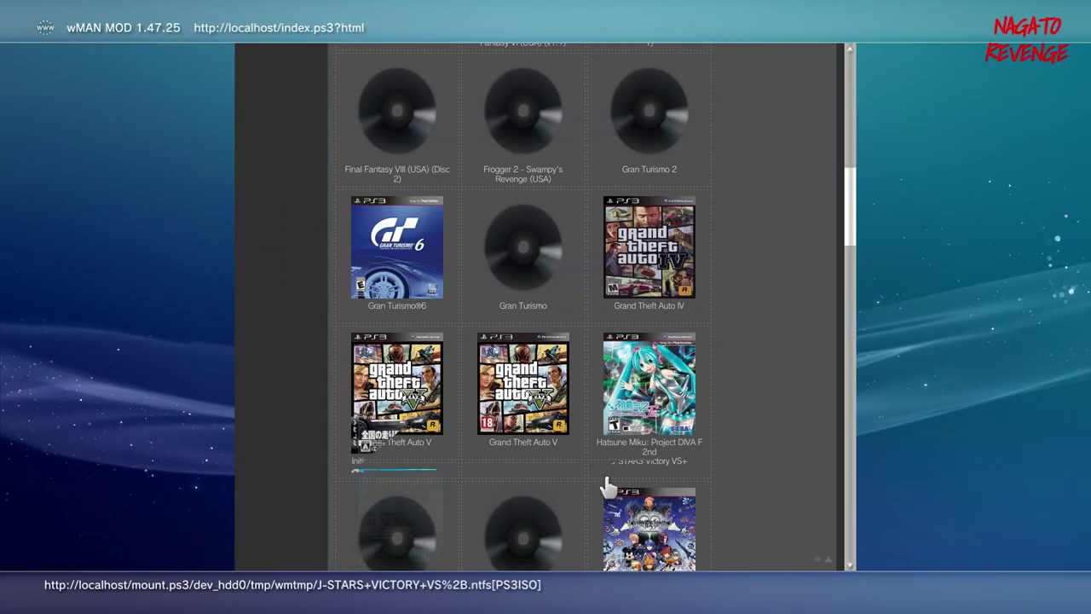
pyautogui.scroll(-9, 608, 488)
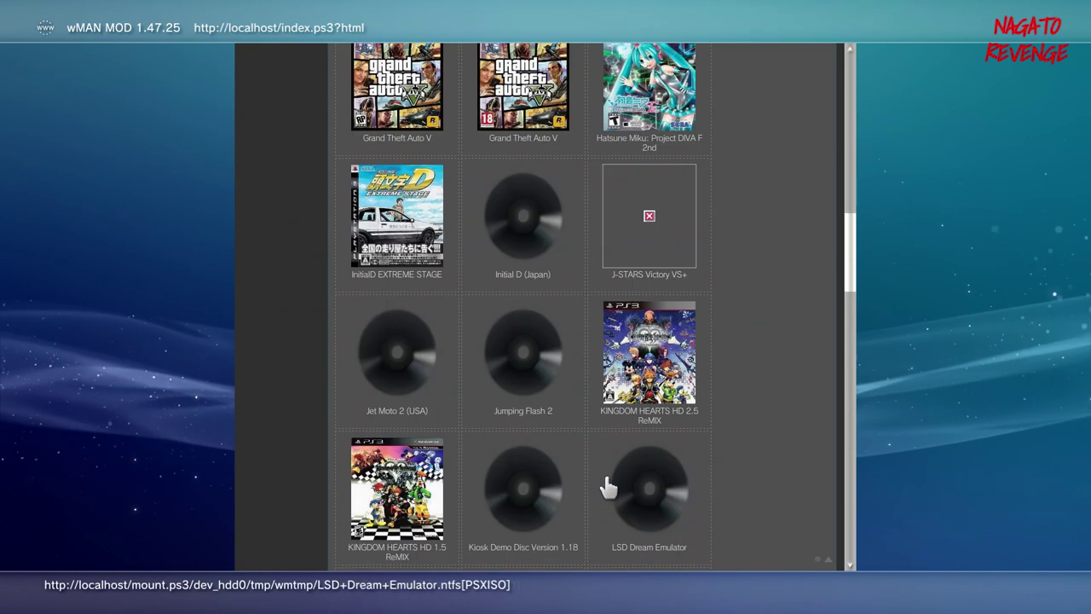
pyautogui.scroll(2, 611, 401)
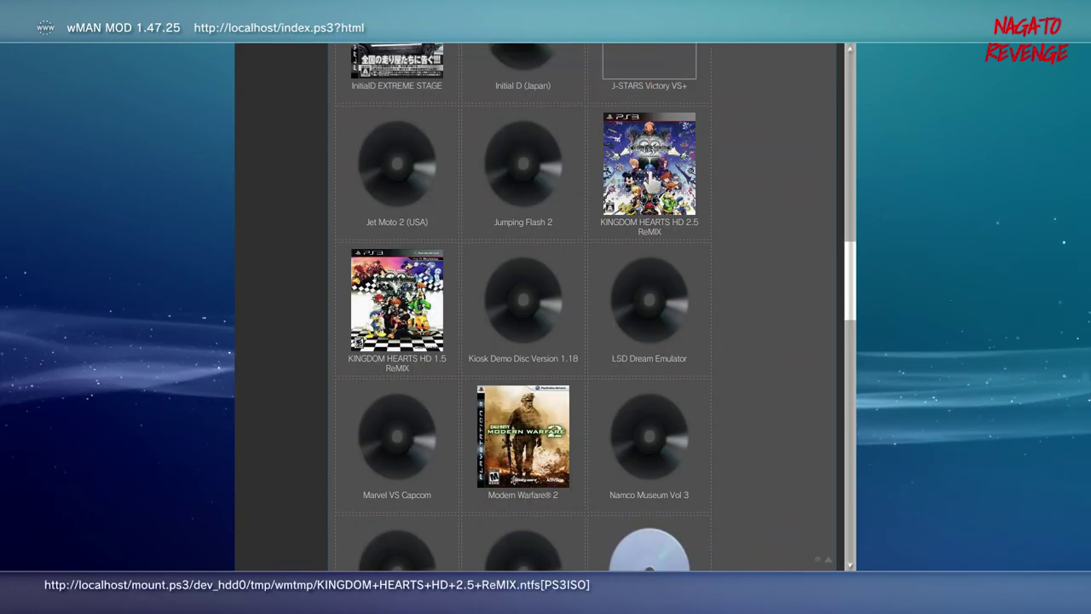
pyautogui.click(649, 186)
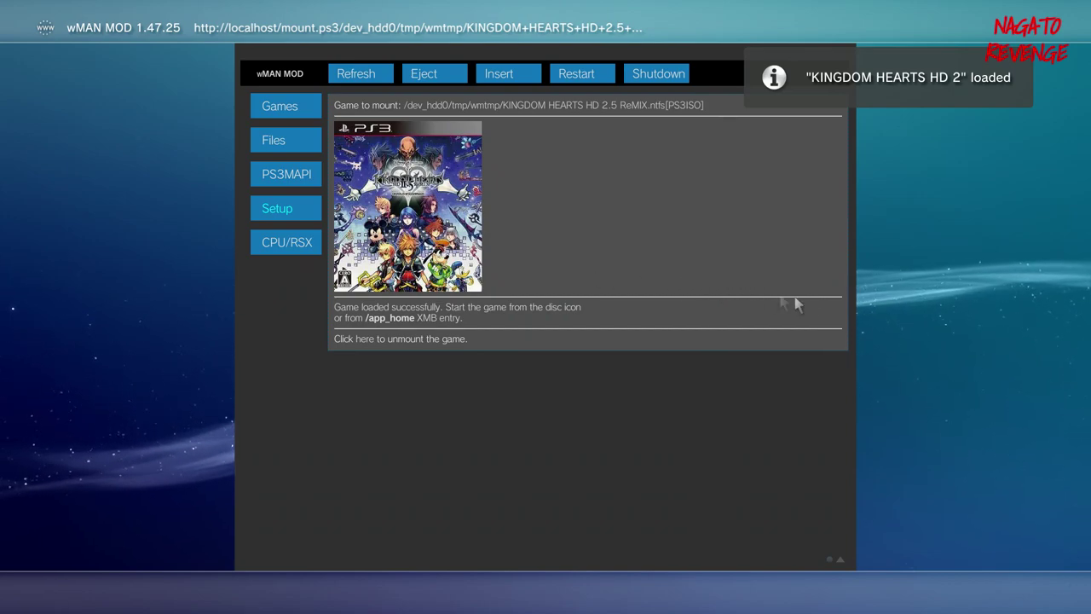
# Close the webMAN browser page and start KINGDOM HEARTS HD 2.5 ReMIX from the Game category
pyautogui.press('Escape')
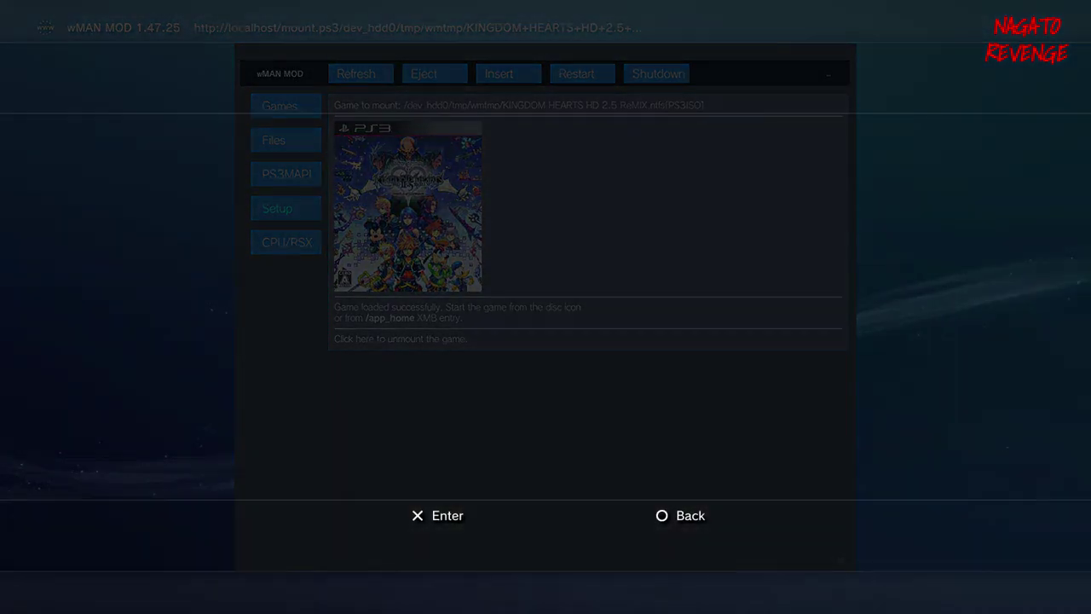
pyautogui.press('Return')
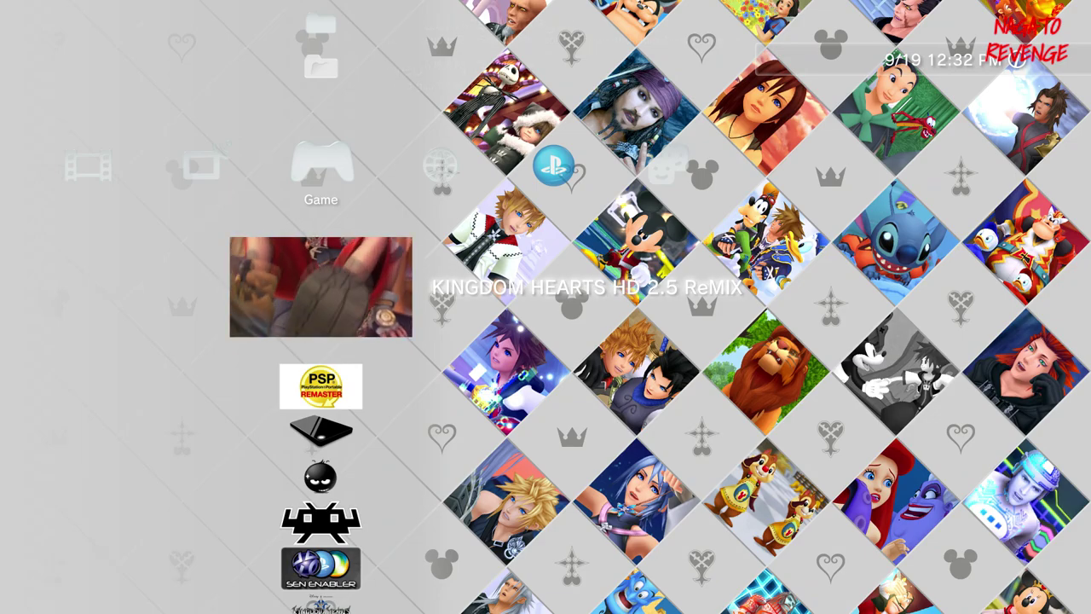
pyautogui.press('Return')
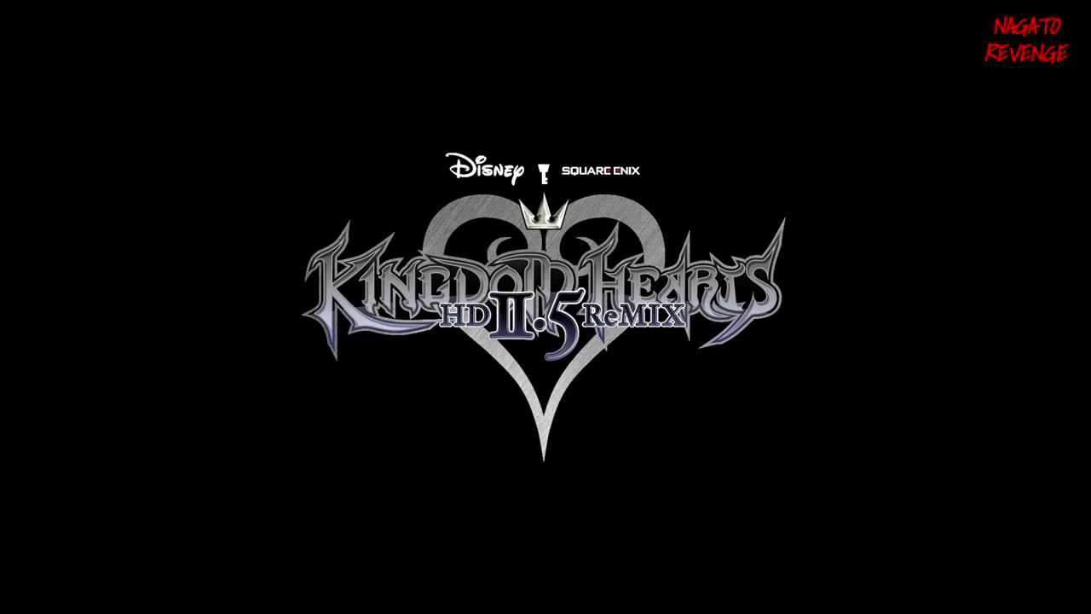
# Look through the collection's titles in the game's menu and launch KINGDOM HEARTS Birth by Sleep FINAL MIX
pyautogui.press('Escape')
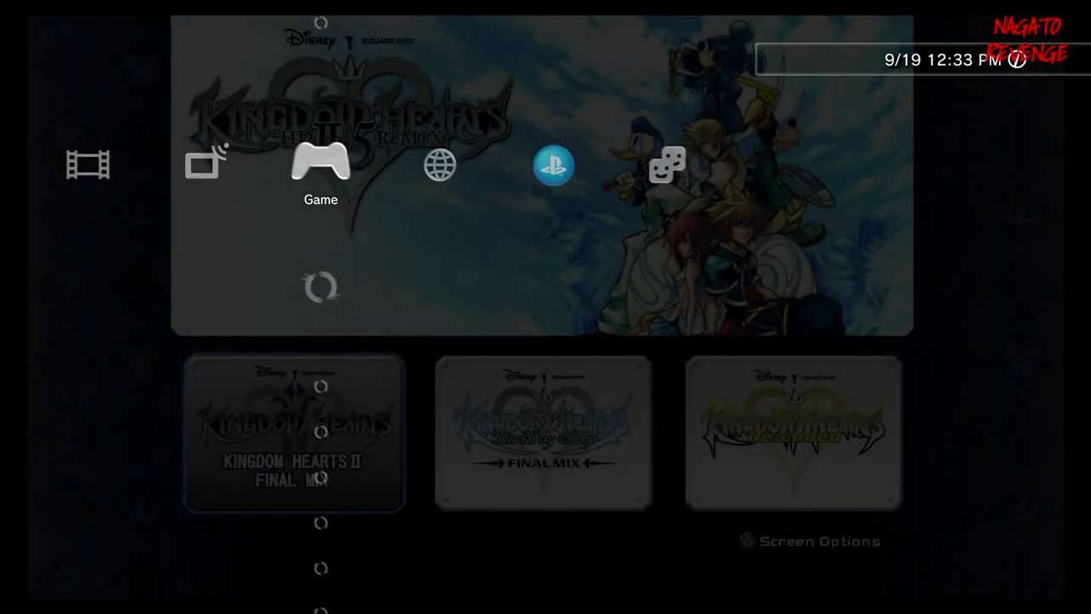
pyautogui.press('Escape')
pyautogui.press('Left')
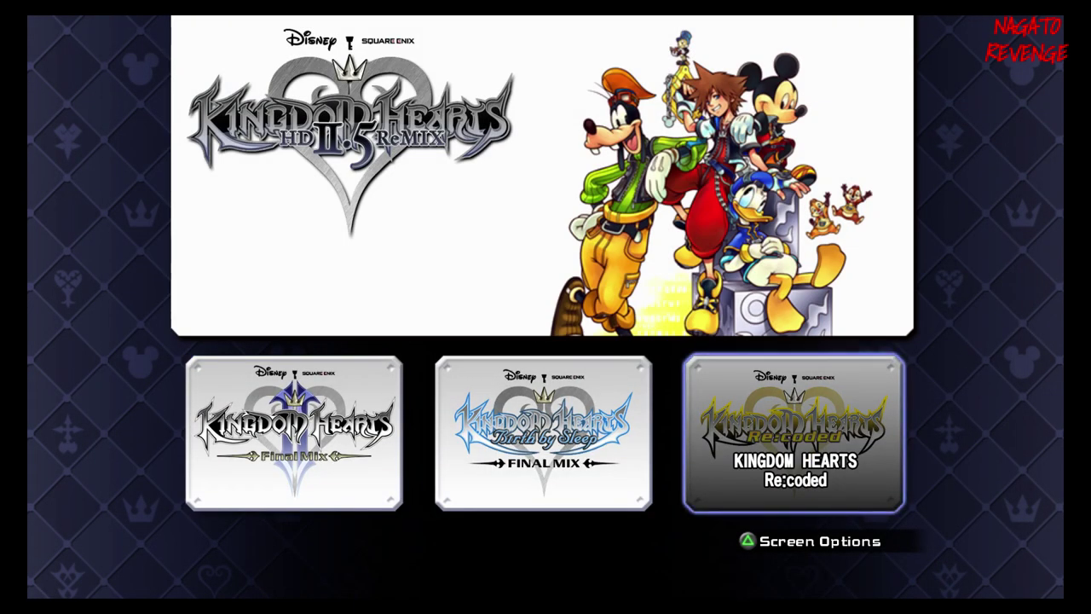
pyautogui.press('Left')
pyautogui.press('Left')
pyautogui.press('Right')
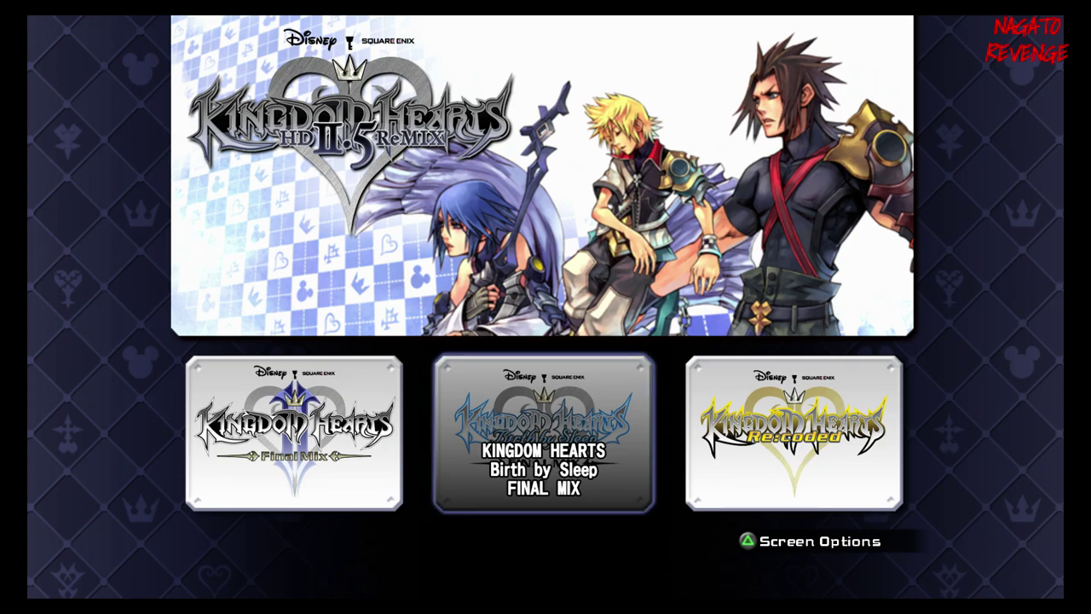
pyautogui.press('Return')
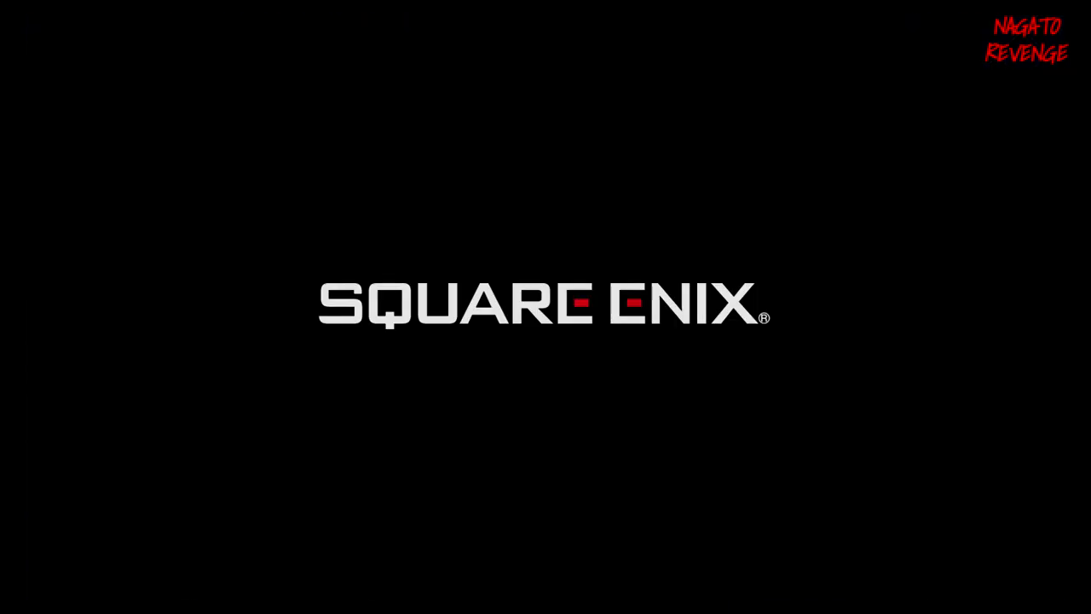